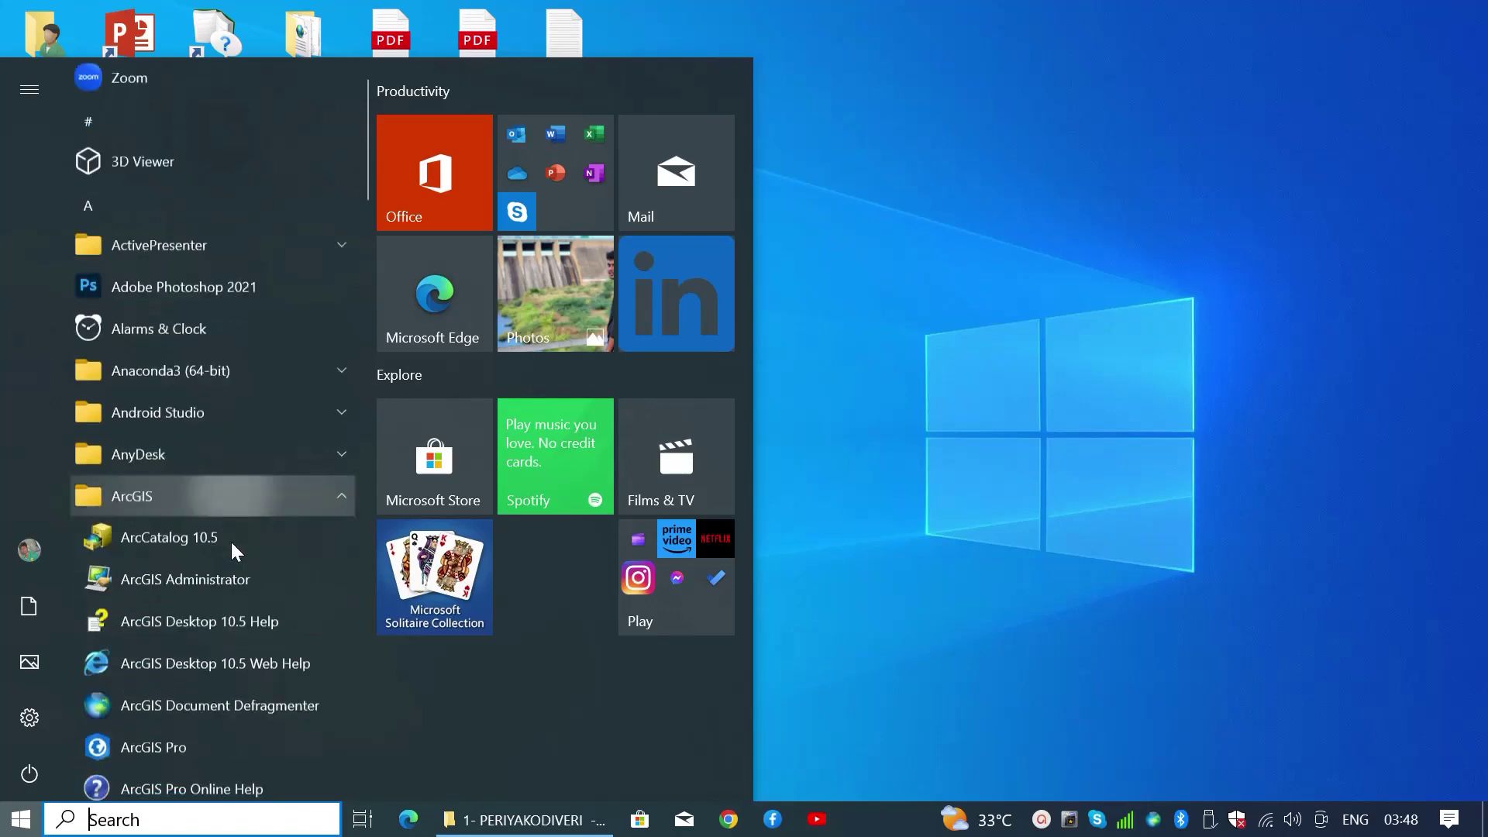
Launch ArcMap and open the recent Georeferencing map with the scanned cadastral sheets.
{"action": "left_click", "coordinate": [203, 471]}
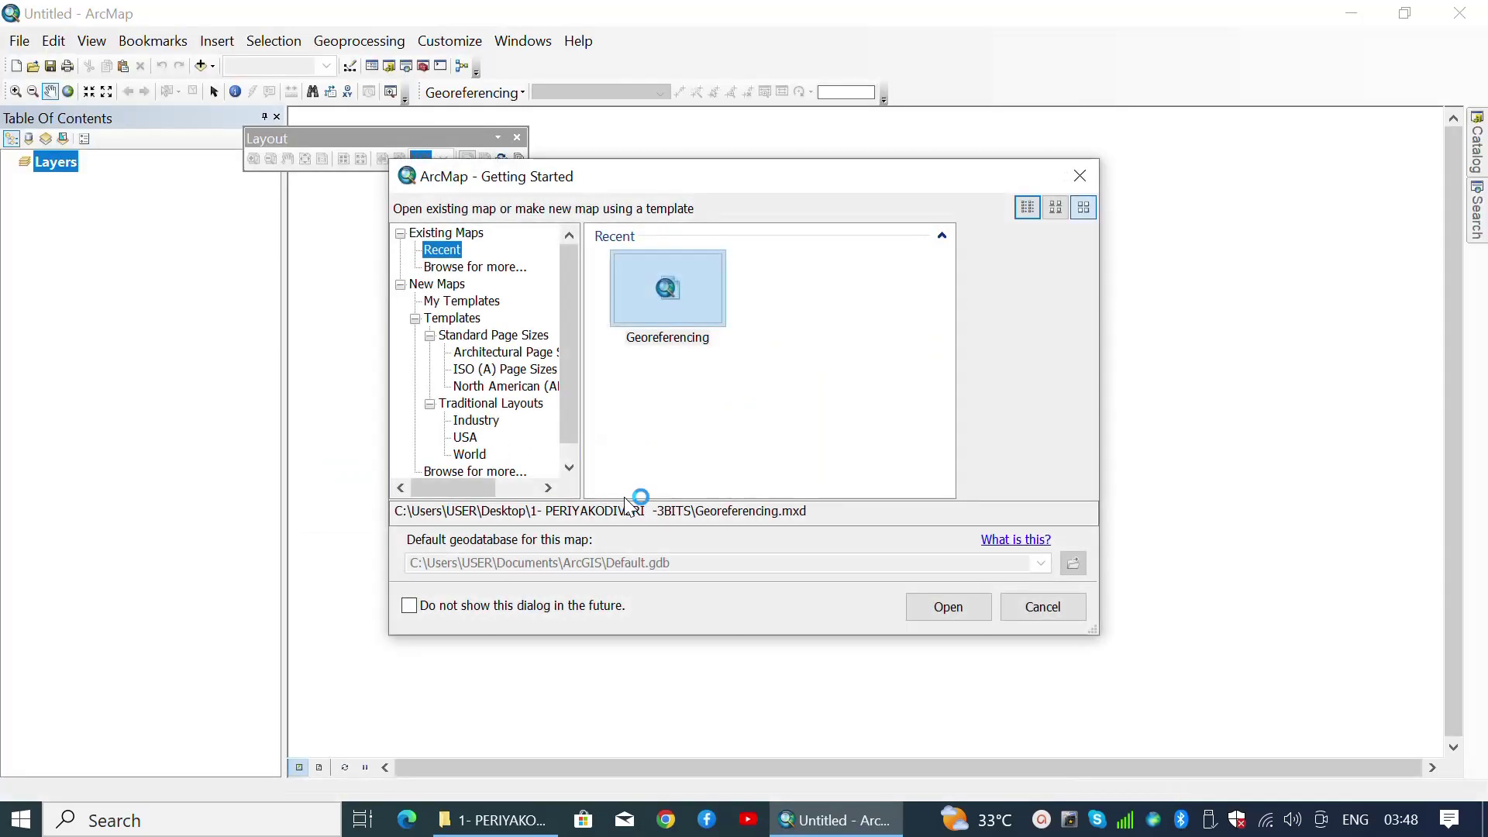
{"action": "left_click", "coordinate": [691, 348]}
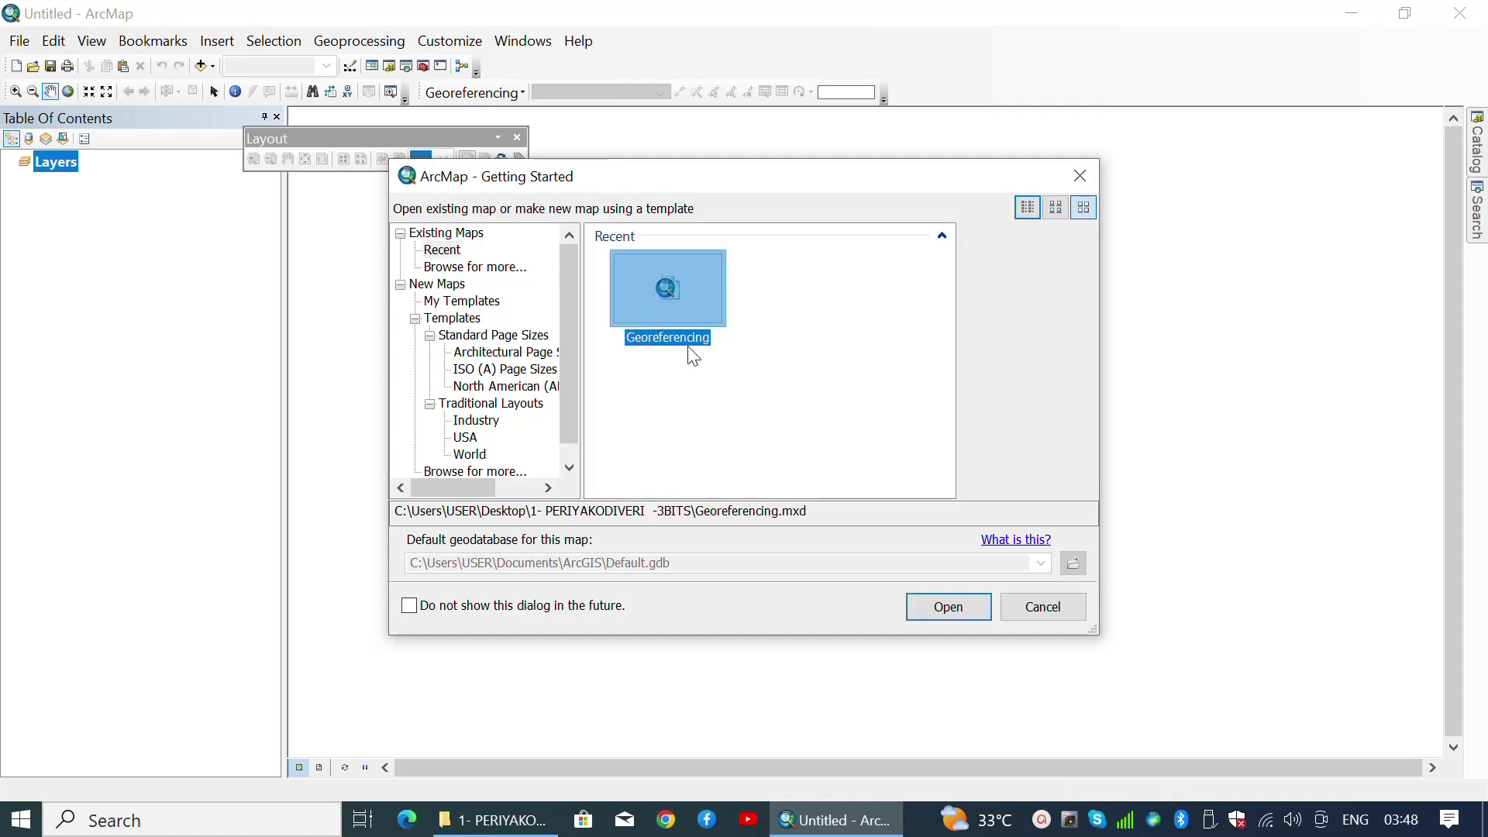
{"action": "left_click", "coordinate": [928, 612]}
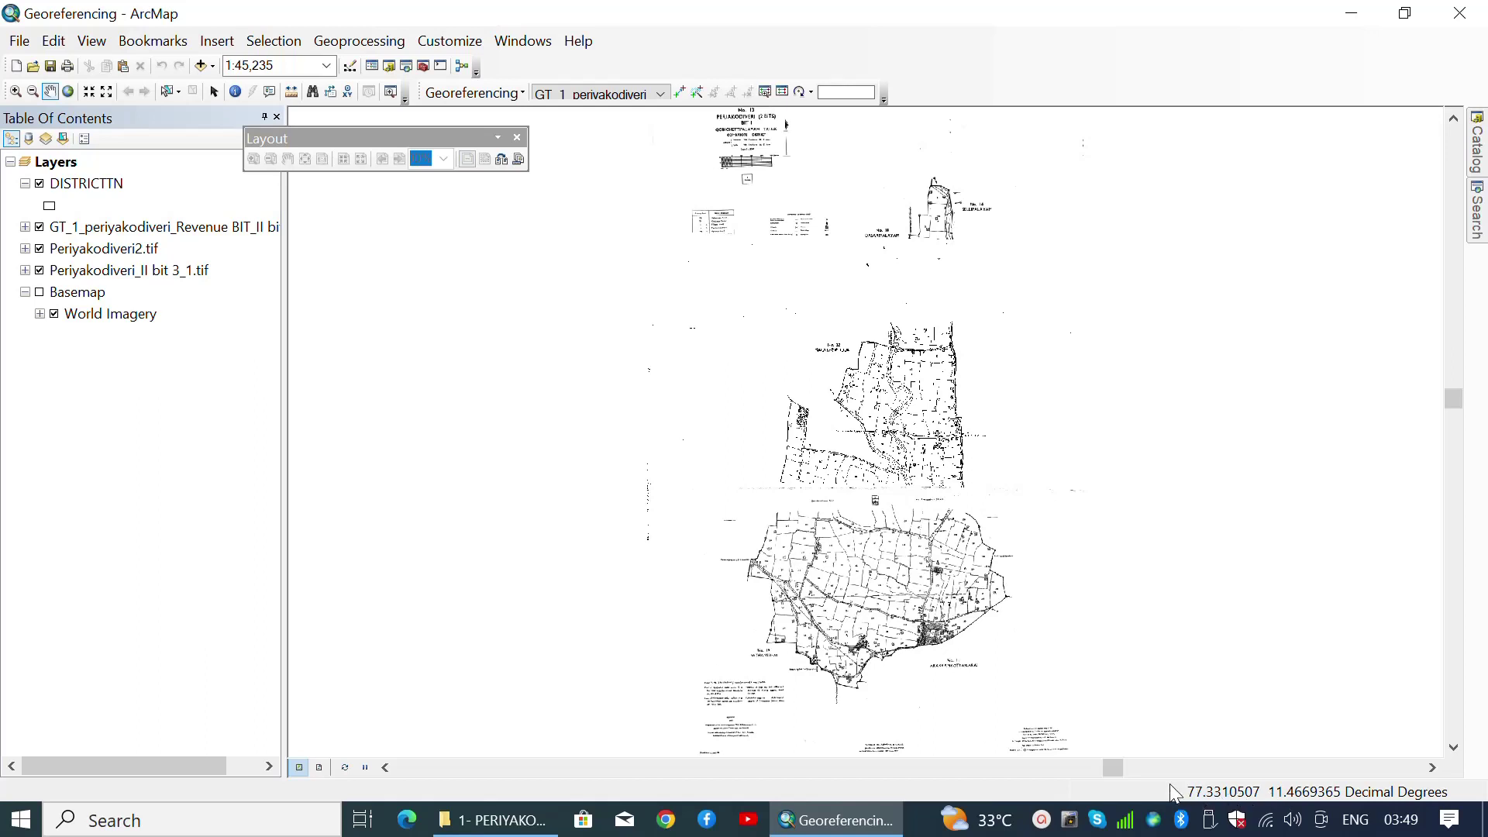
In ArcMap Options' Data View, set Round coordinates to 6 decimal places and apply.
{"action": "left_click", "coordinate": [446, 40]}
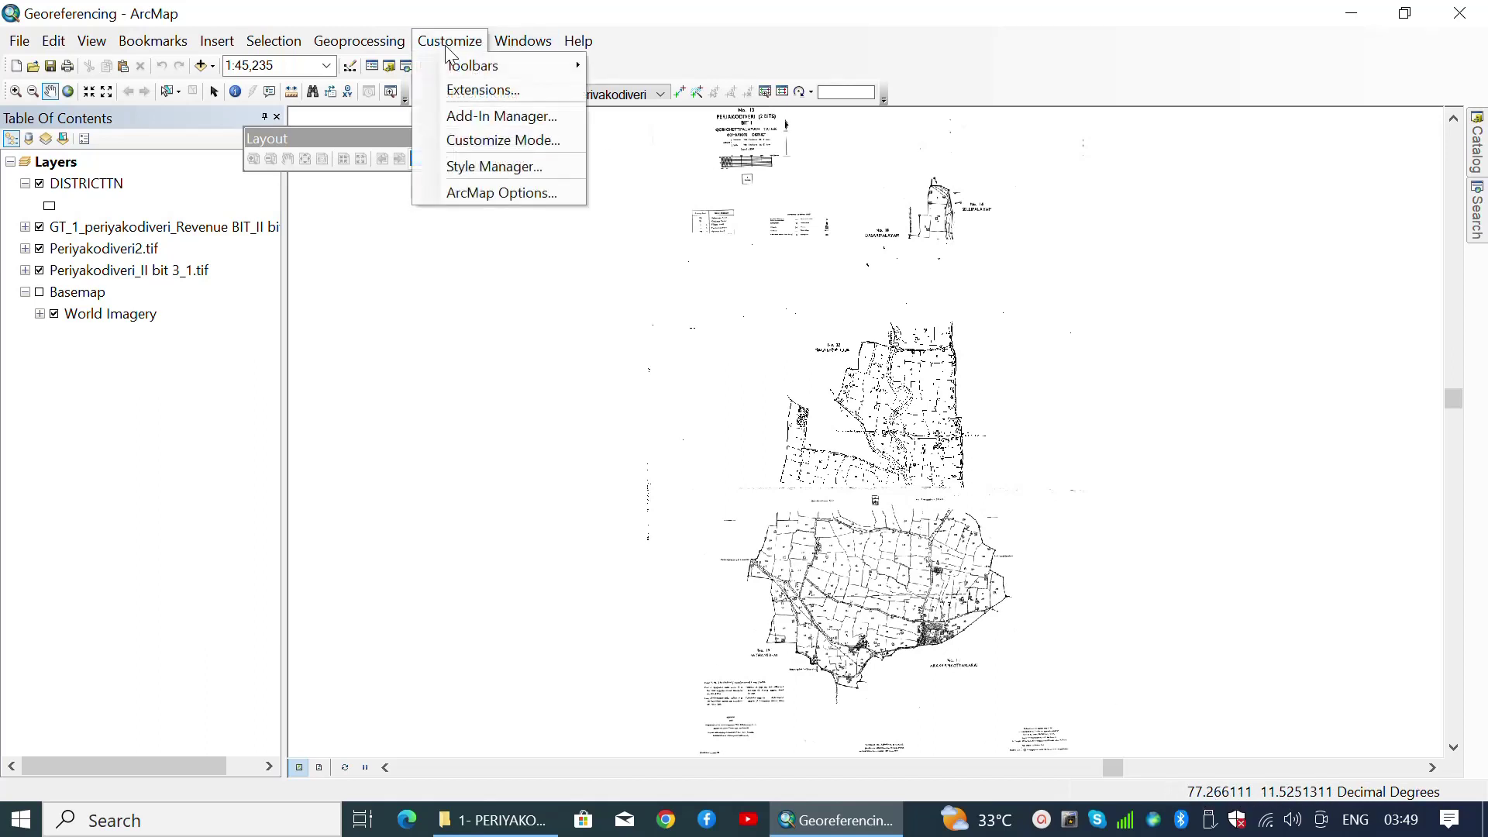
{"action": "left_click", "coordinate": [473, 193]}
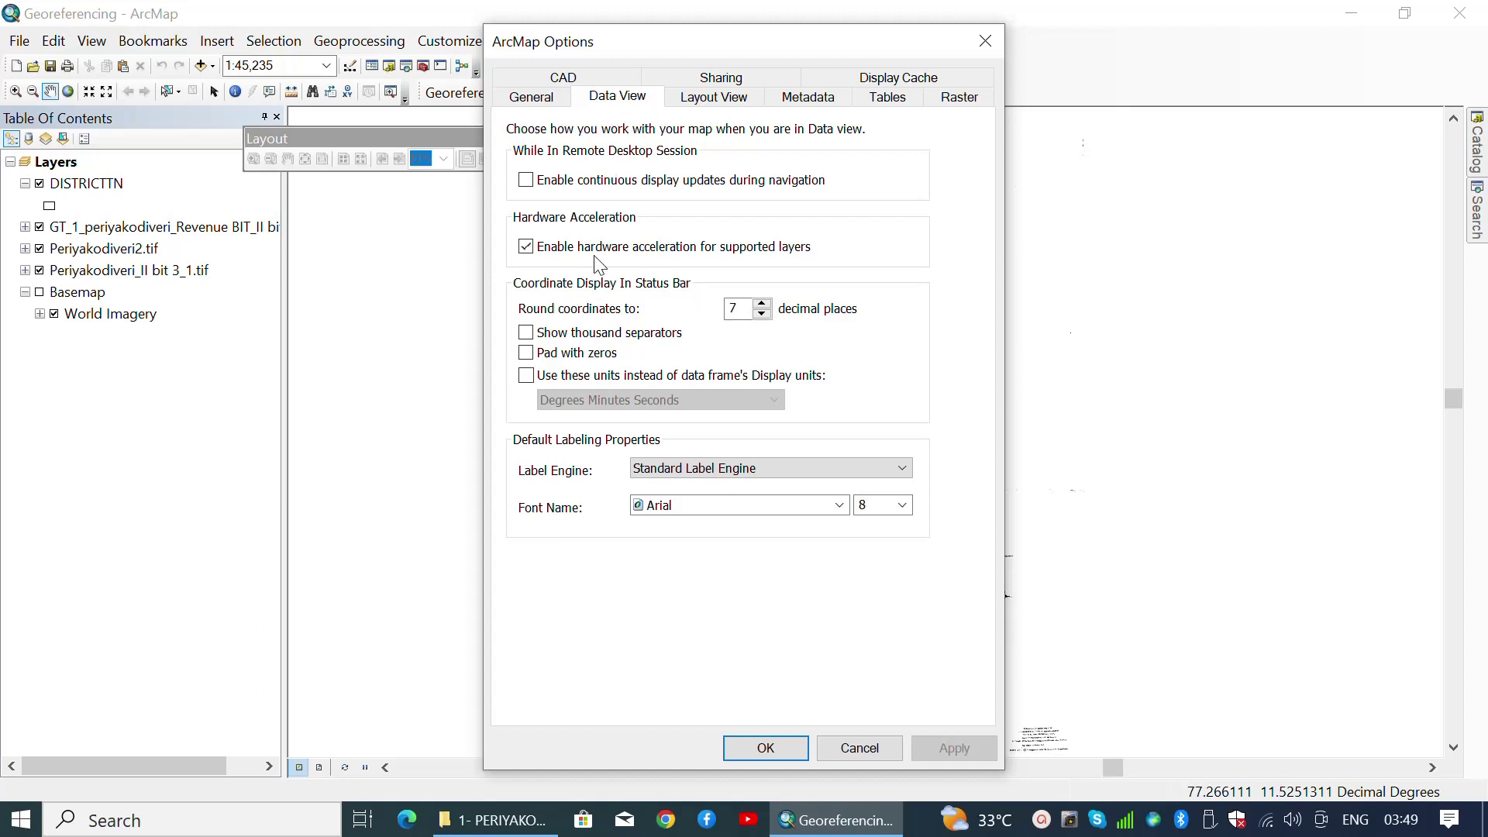
{"action": "left_click", "coordinate": [745, 311]}
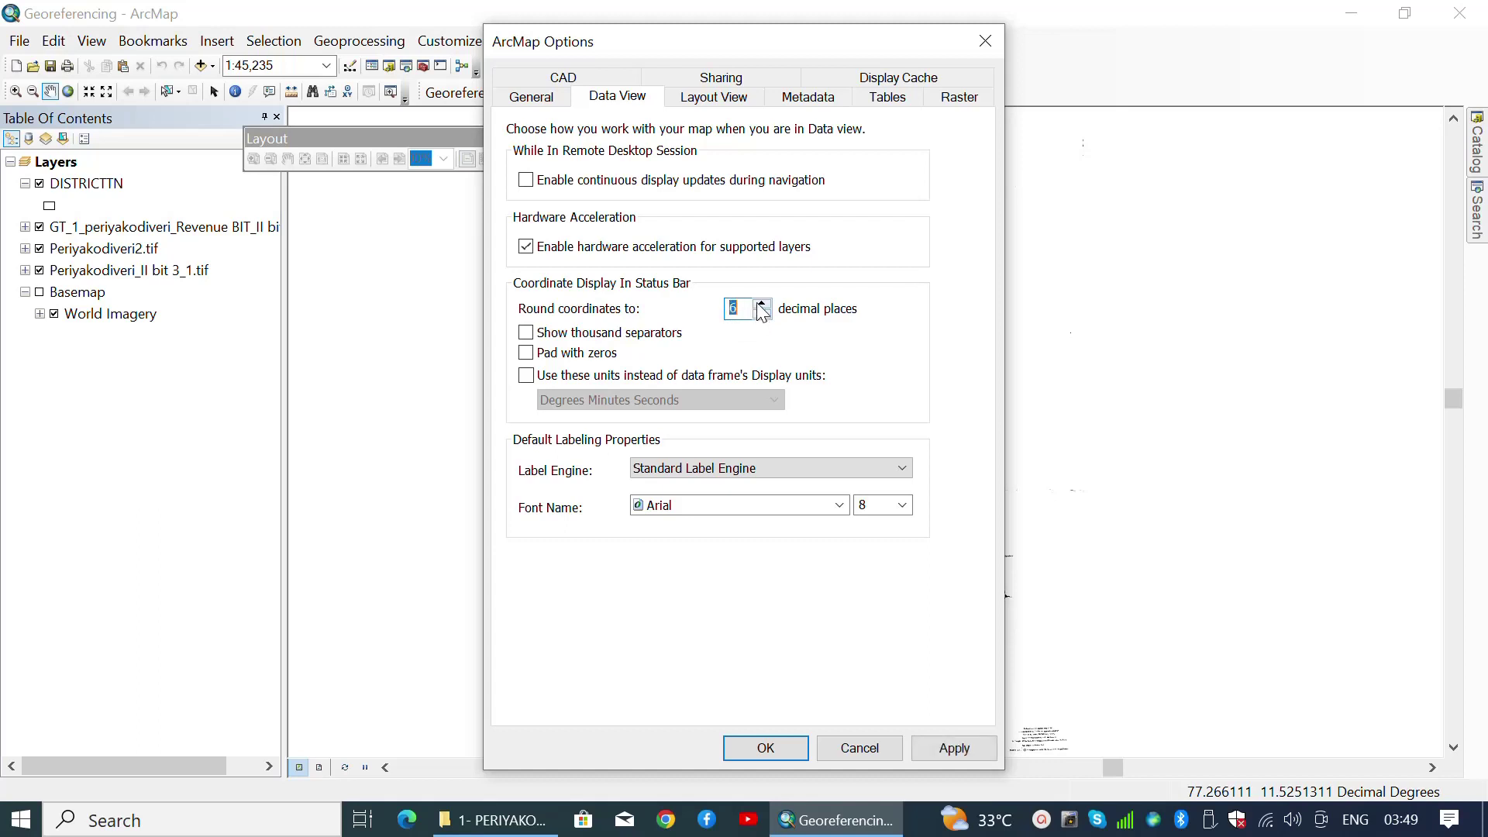
{"action": "left_click", "coordinate": [953, 747]}
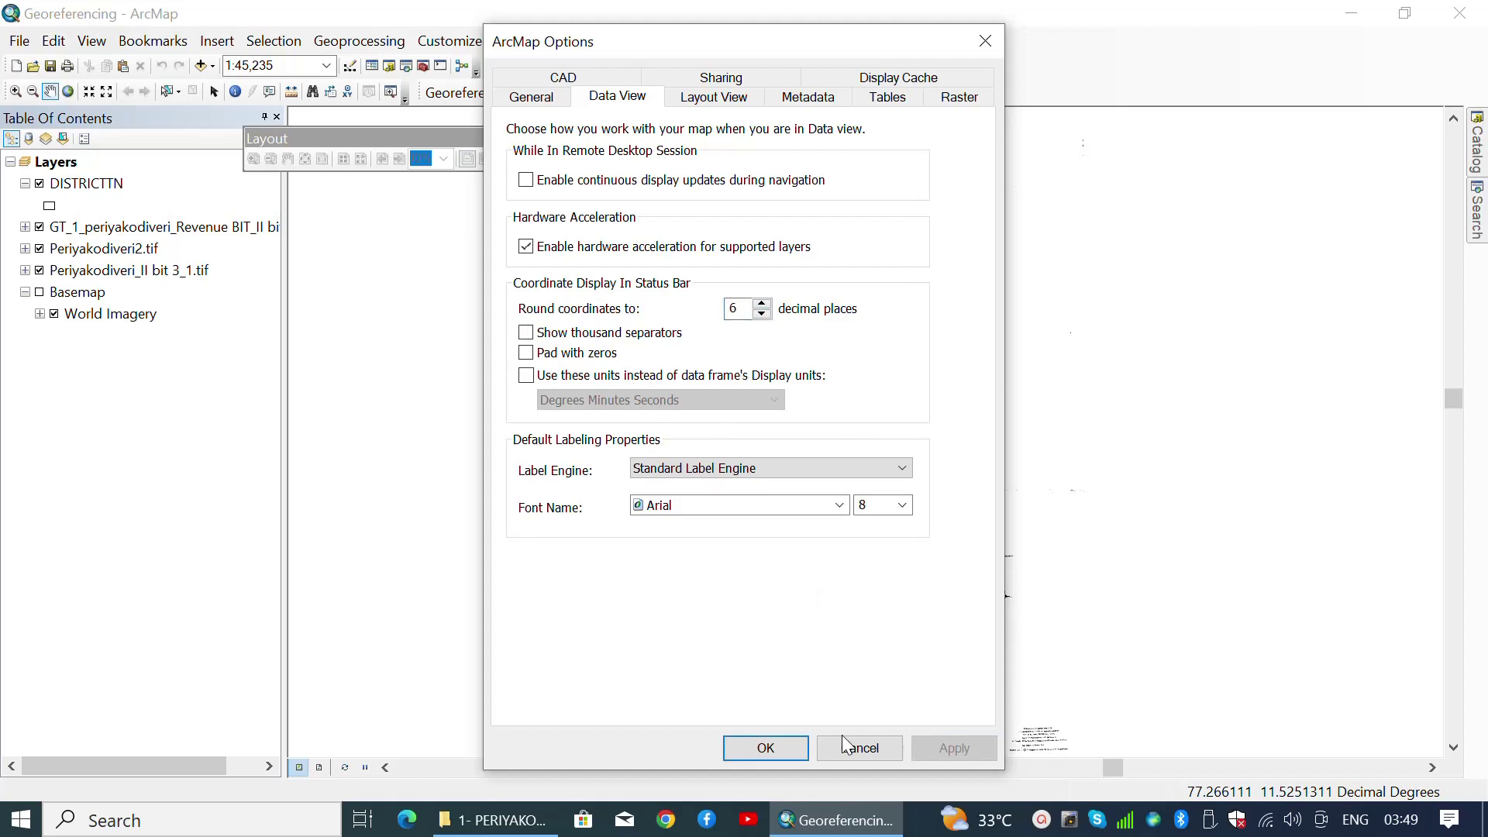
{"action": "left_click", "coordinate": [766, 747]}
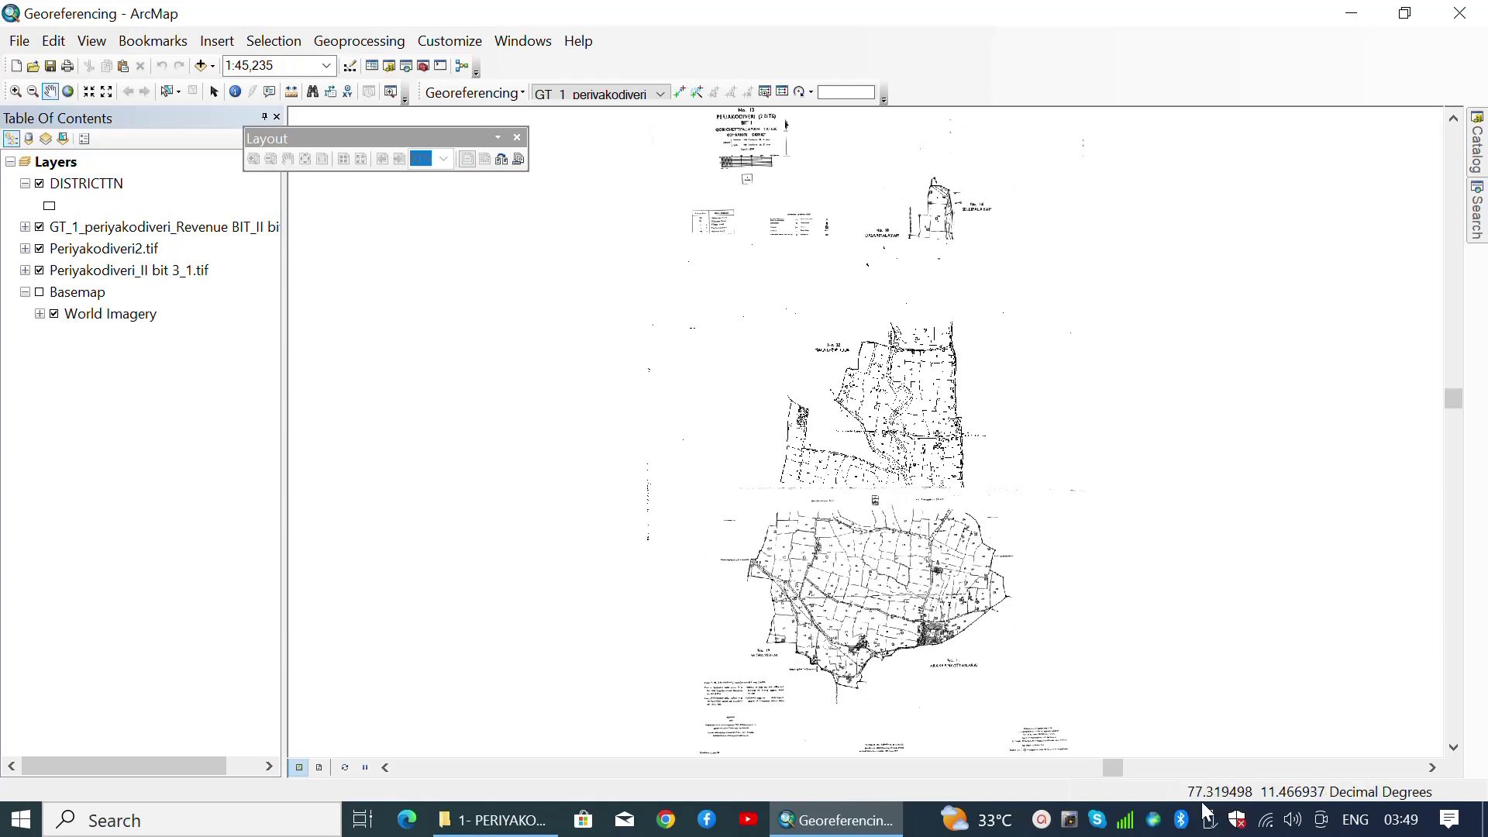
{"action": "scroll", "coordinate": [752, 419], "scroll_direction": "up", "scroll_amount": 5}
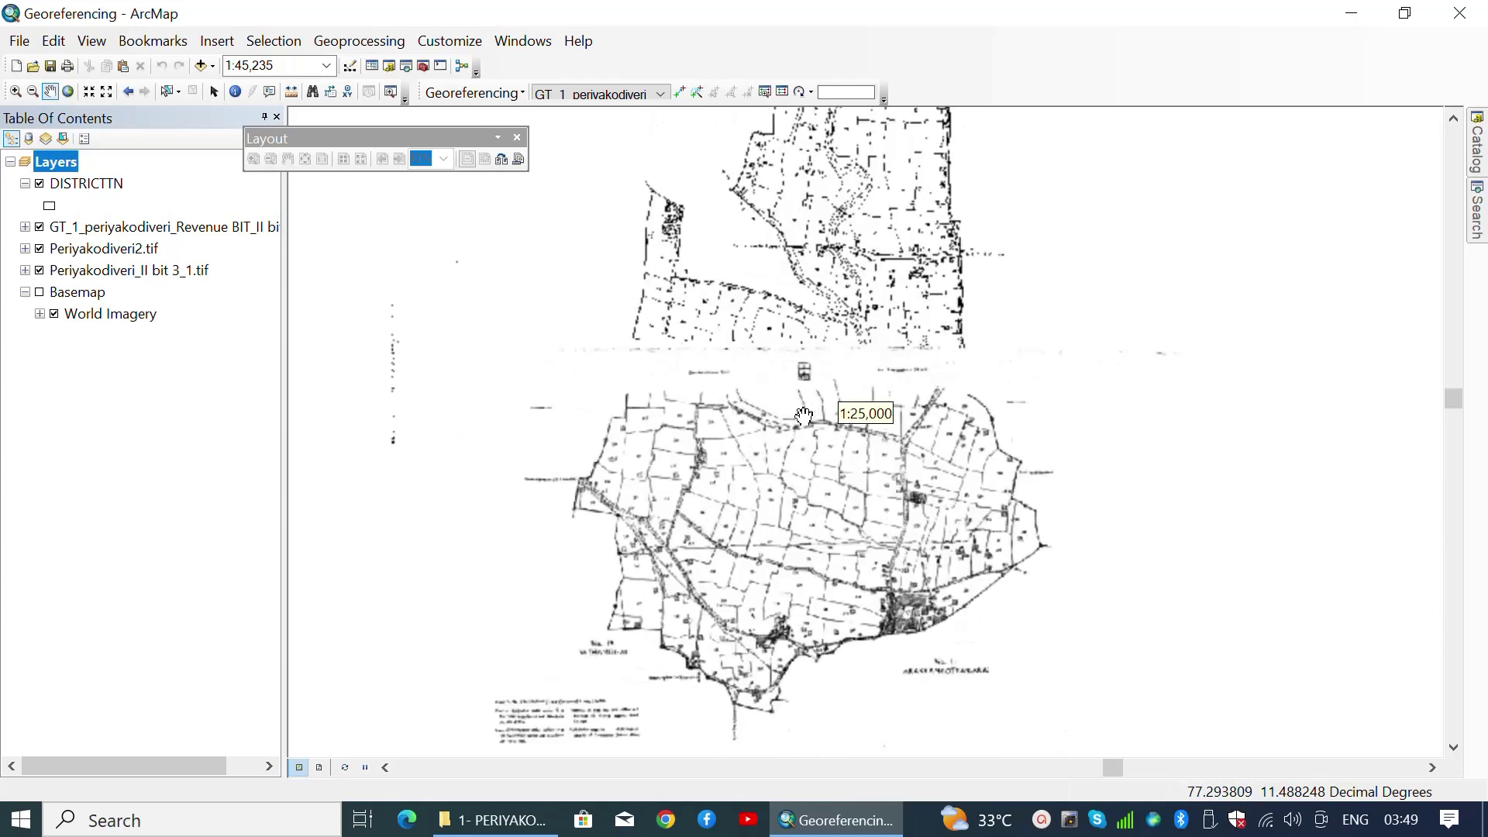
{"action": "scroll", "coordinate": [751, 420], "scroll_direction": "up", "scroll_amount": 2}
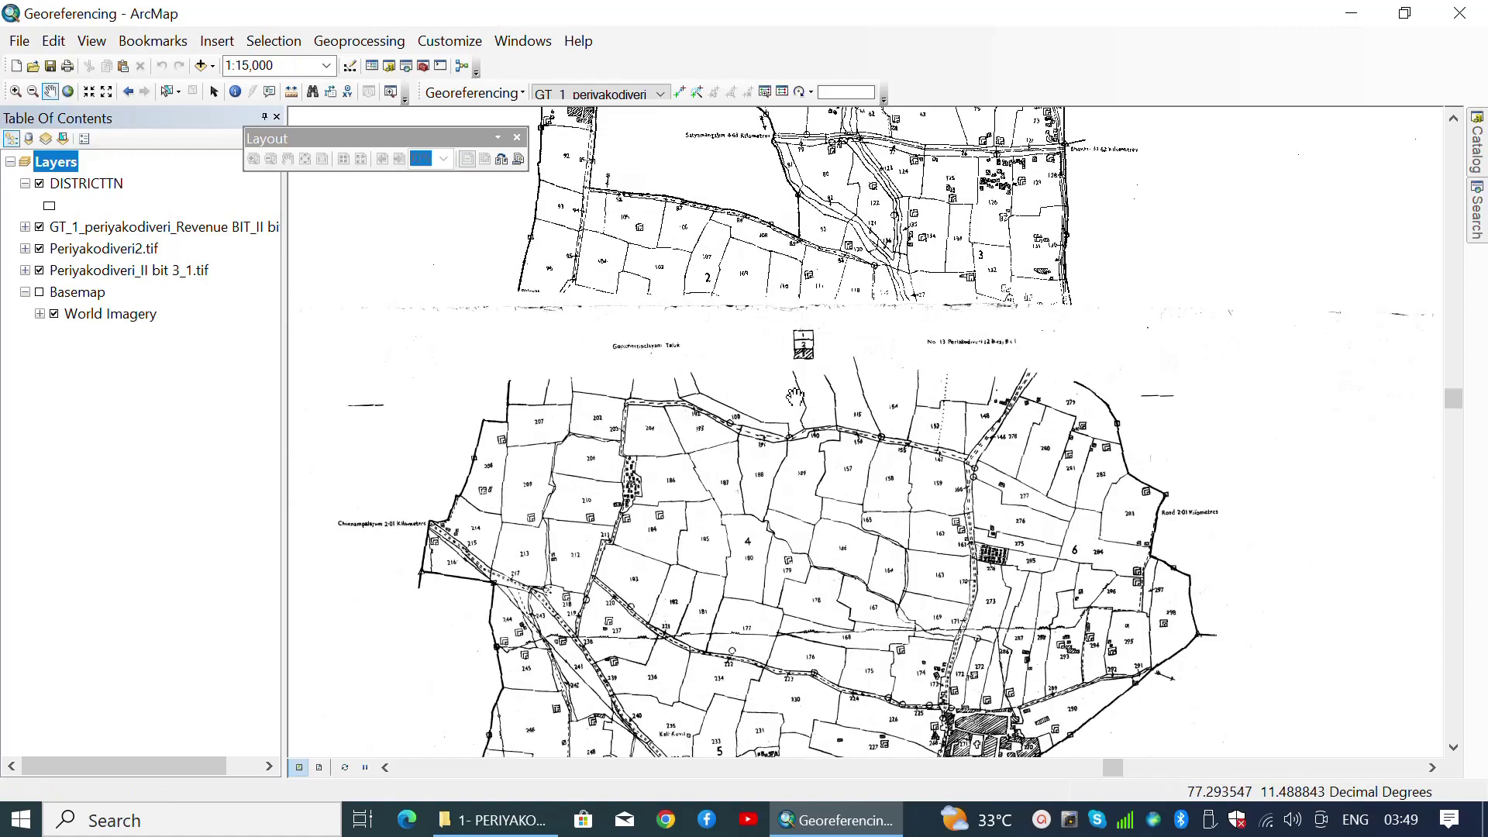
{"action": "scroll", "coordinate": [814, 364], "scroll_direction": "up", "scroll_amount": 2}
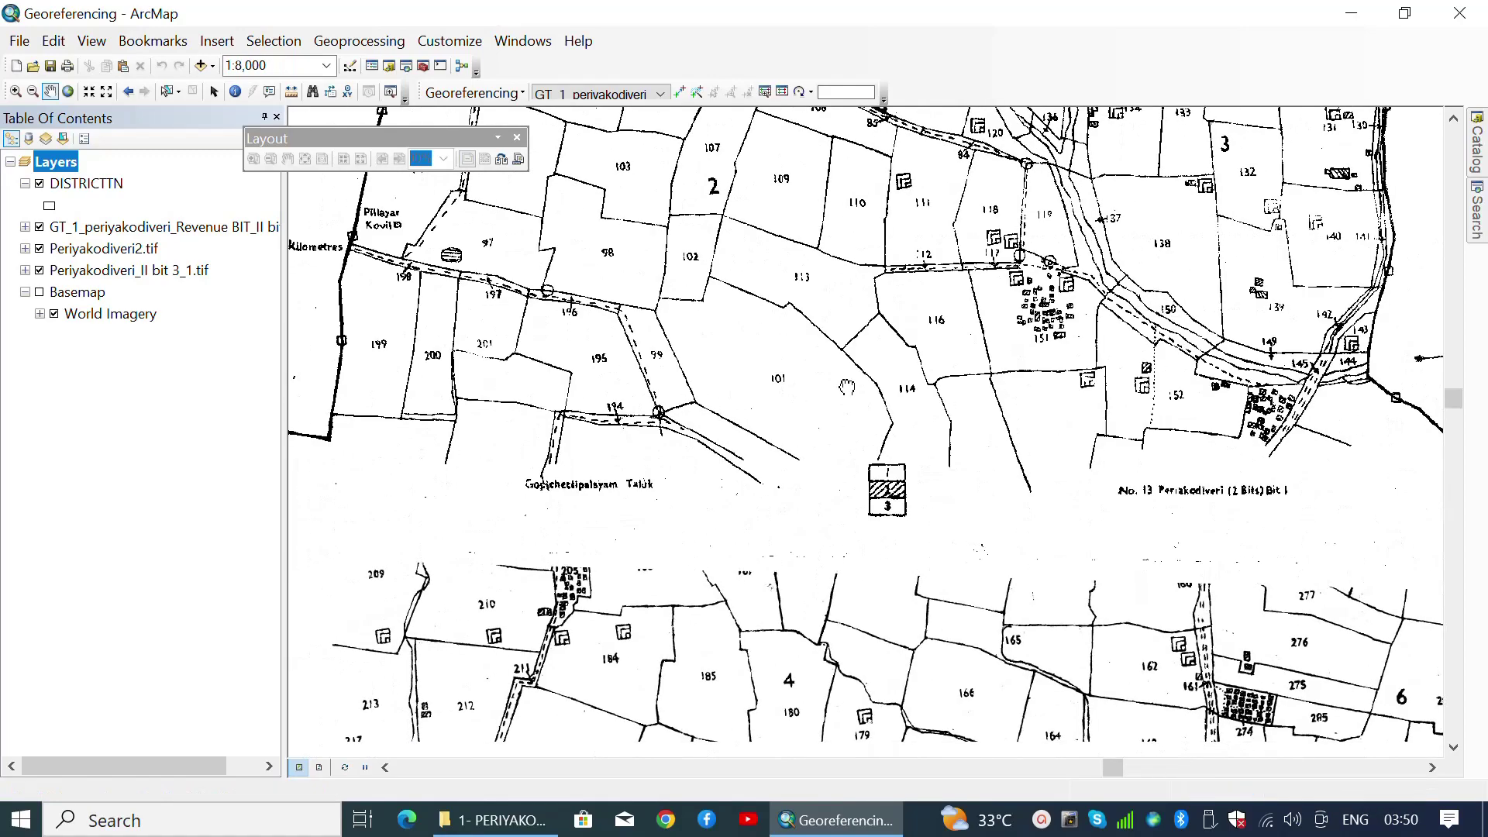
{"action": "left_click", "coordinate": [40, 269]}
{"action": "left_click", "coordinate": [40, 227]}
{"action": "left_click", "coordinate": [40, 270]}
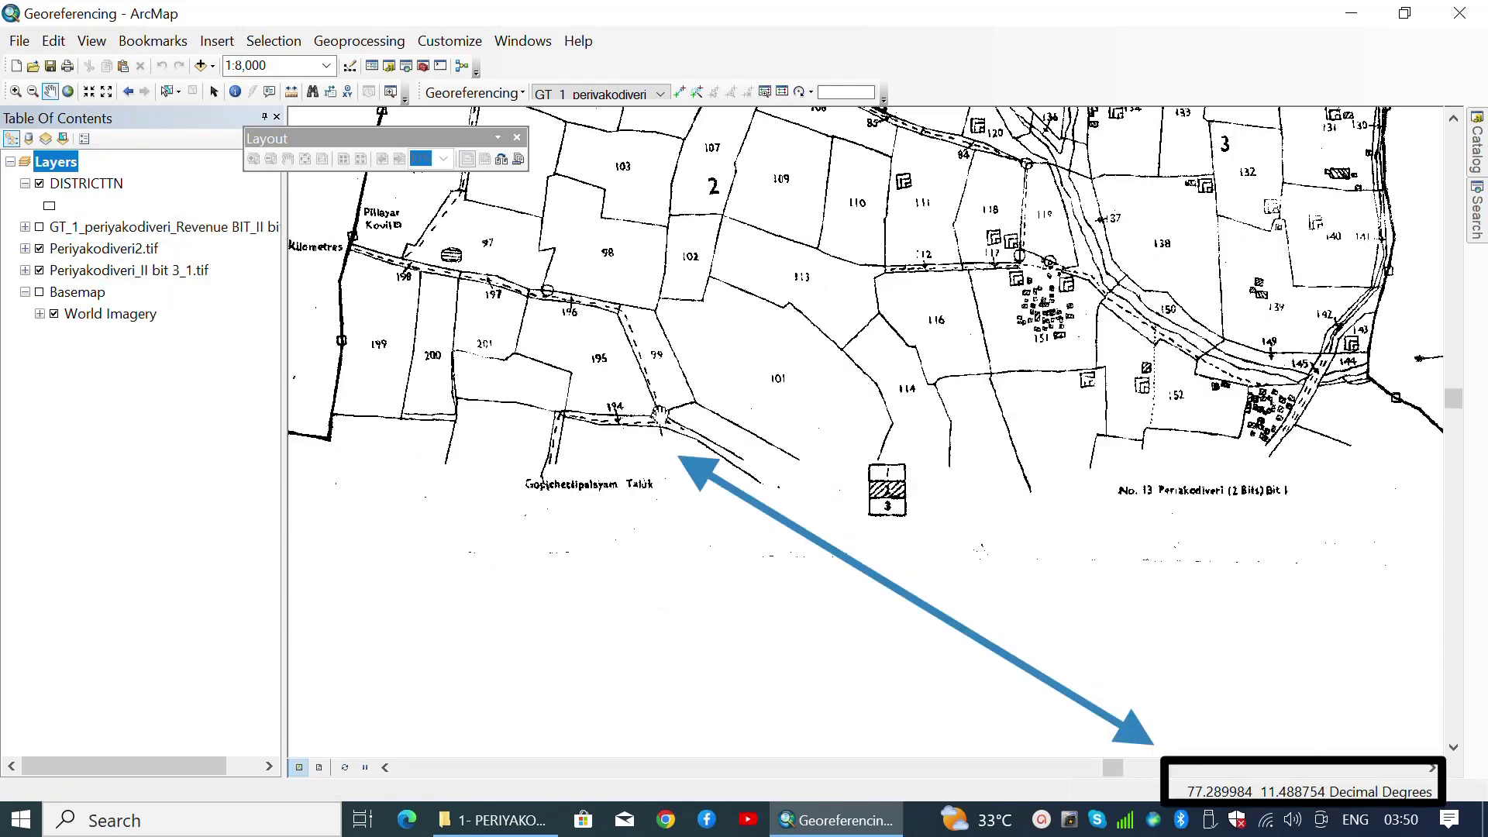
{"action": "left_click", "coordinate": [39, 227]}
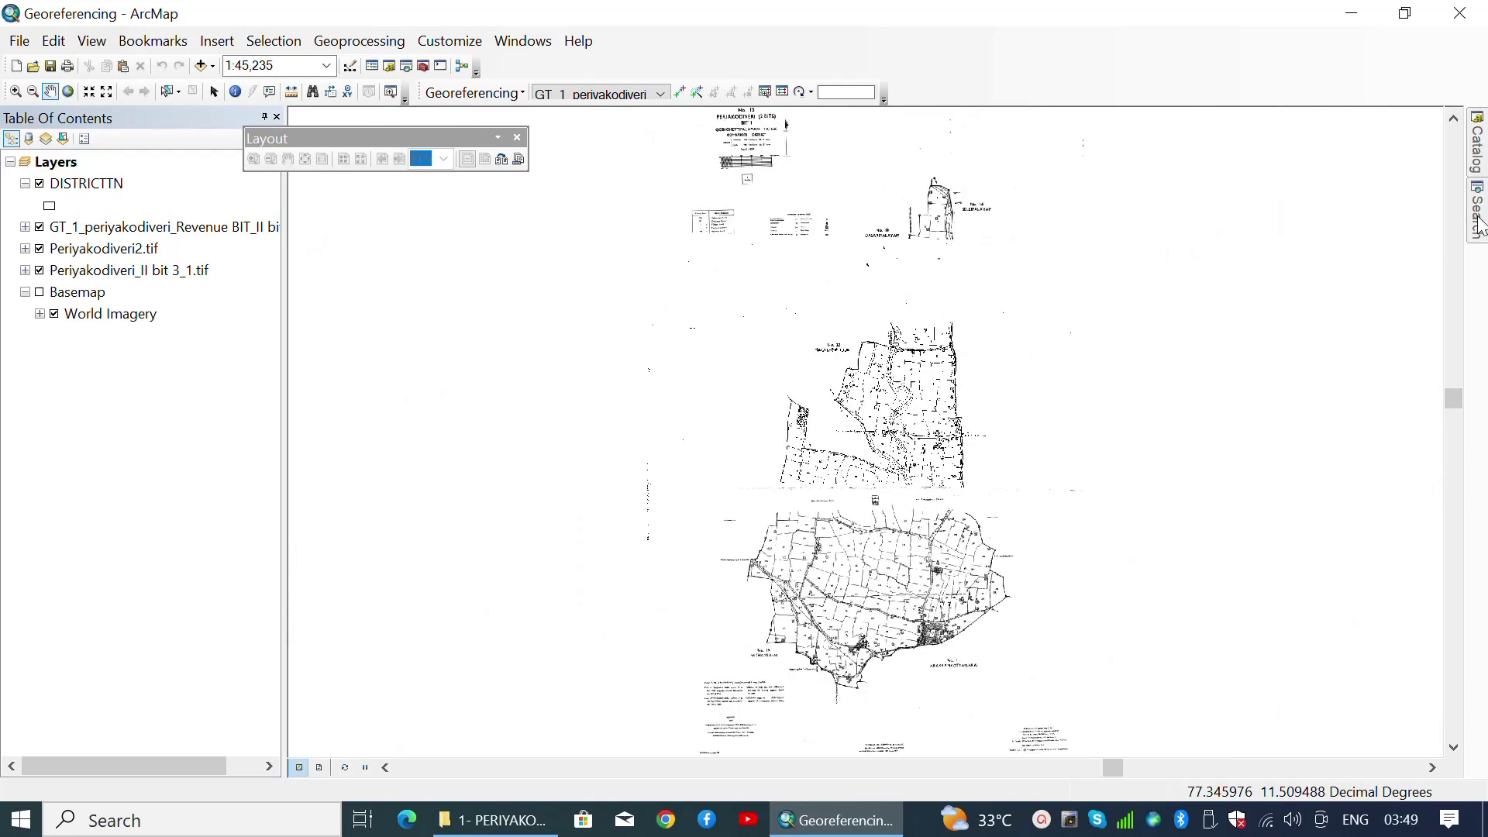
Search for 'clip raste' and open the raster Clip (Data Management) tool.
{"action": "left_click", "coordinate": [1476, 209]}
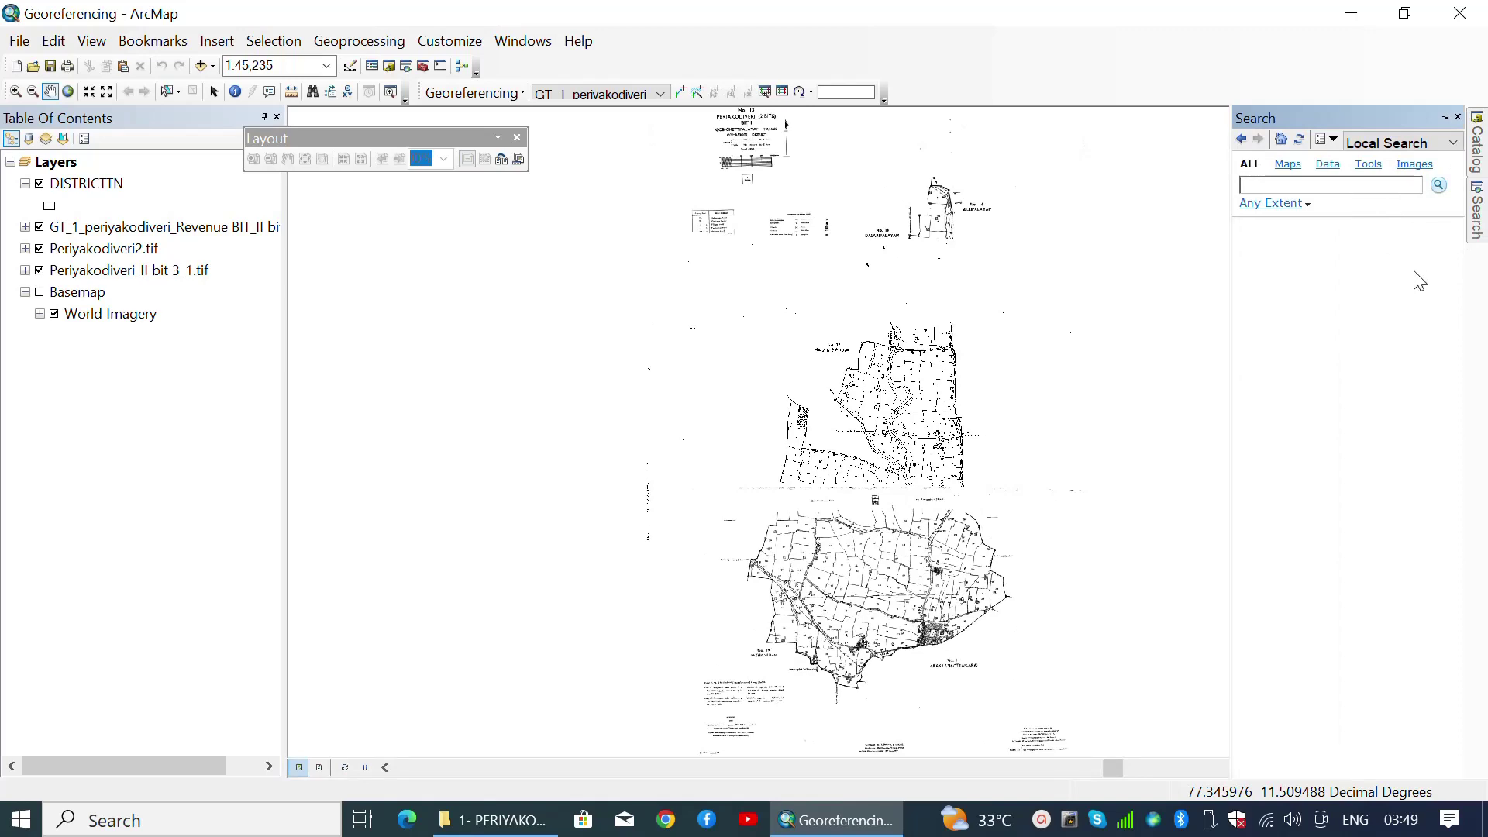
{"action": "type", "text": "clip raster"}
{"action": "key", "text": "Return"}
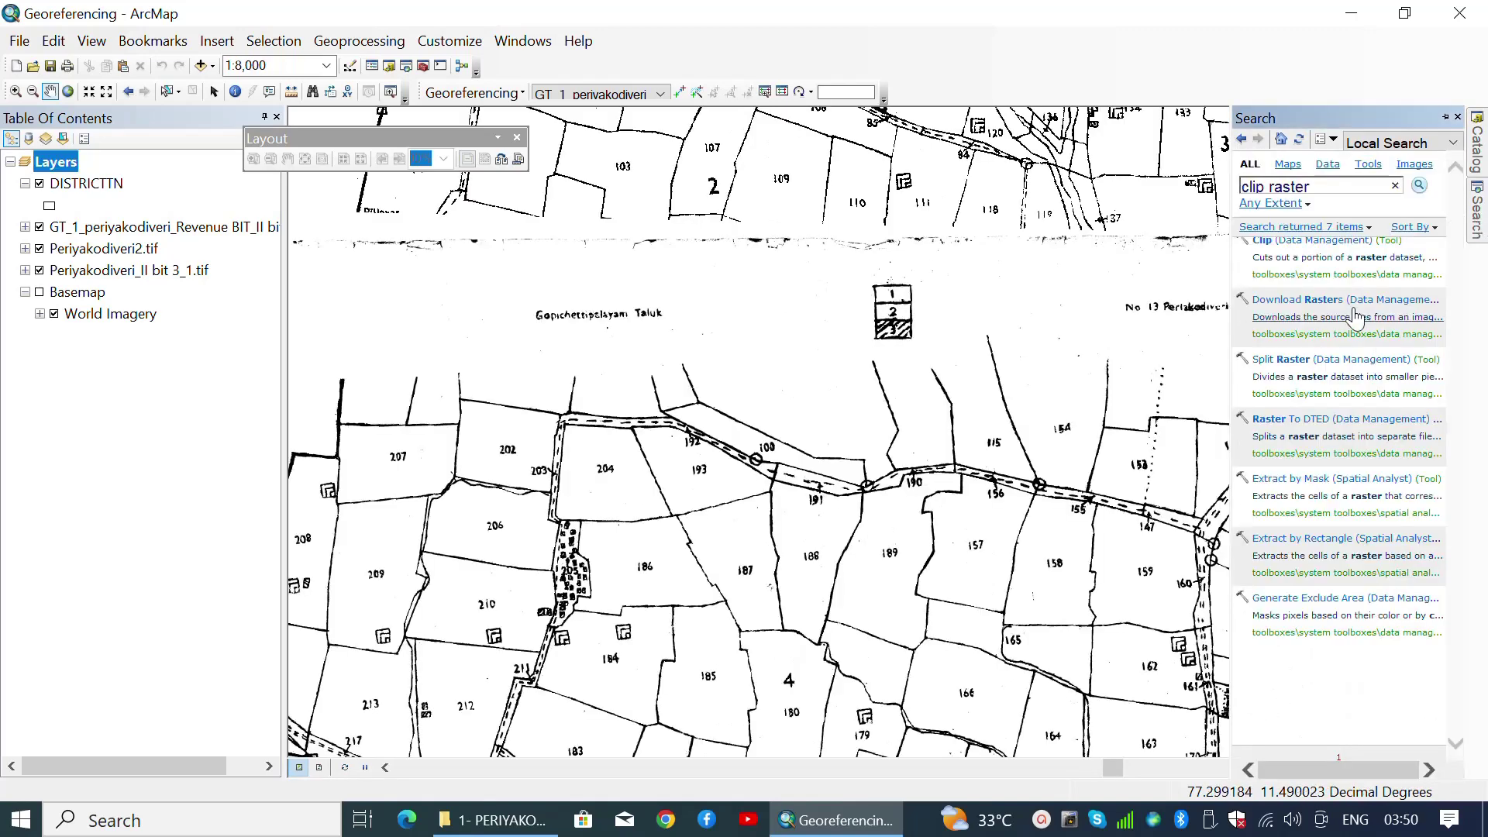
{"action": "left_click", "coordinate": [1307, 246]}
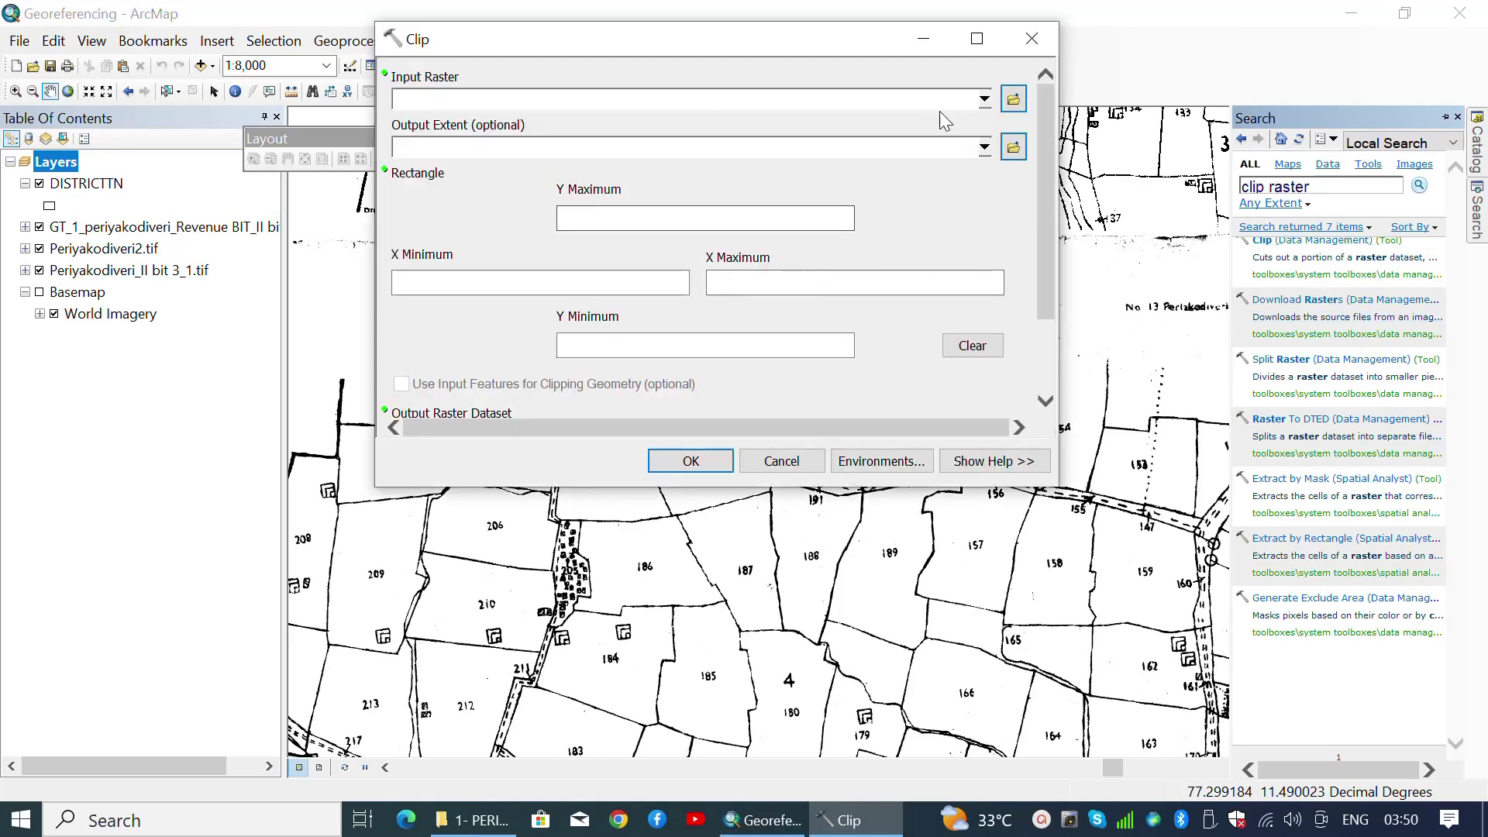
Clip the GT_1 raster with Y Maximum 11.4888479, producing GT_1_periyakodiveri_RevenueB4.
{"action": "left_click", "coordinate": [984, 99]}
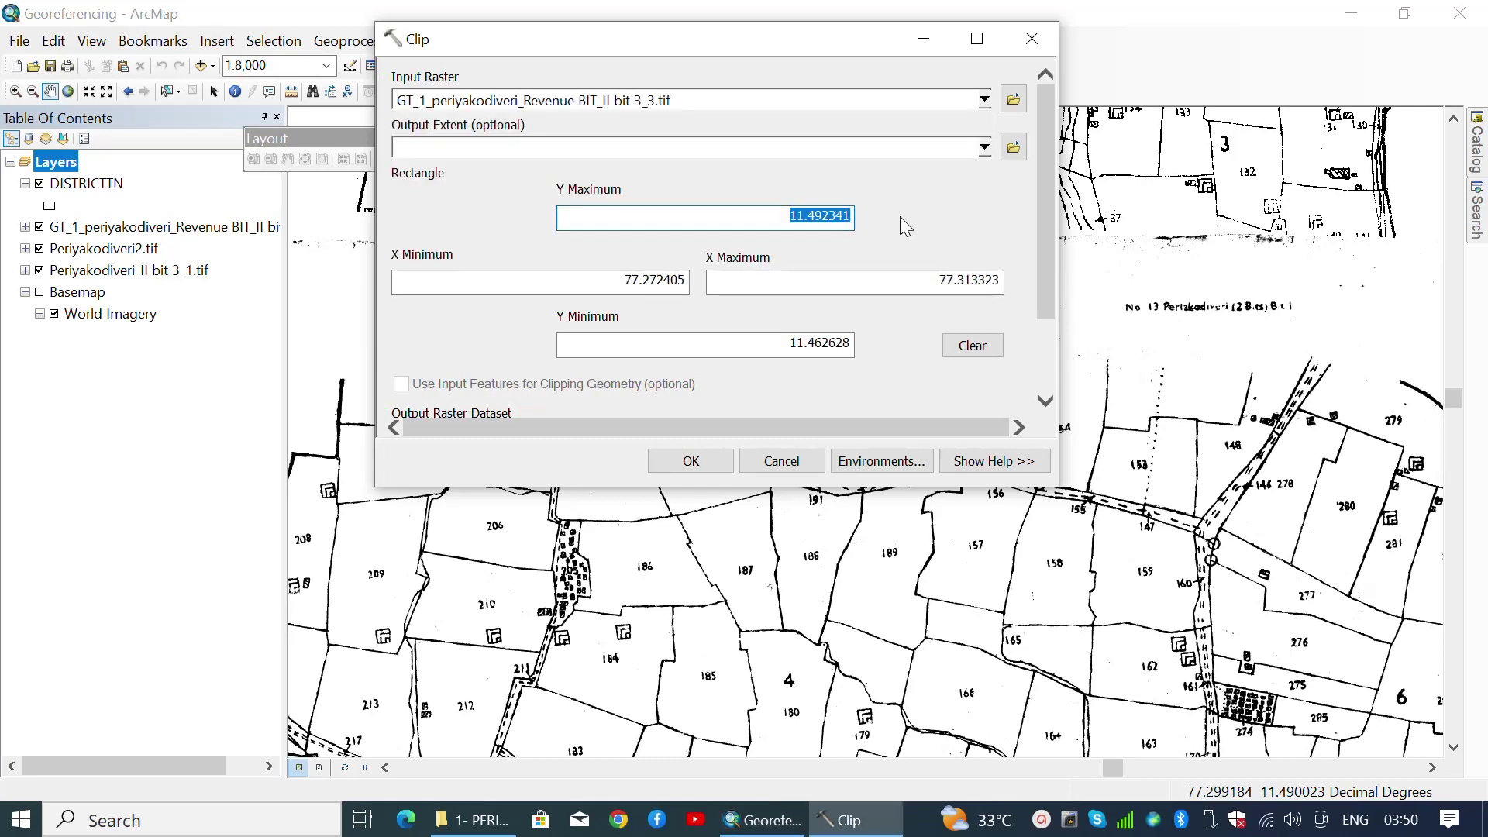
{"action": "type", "text": "11.4888479"}
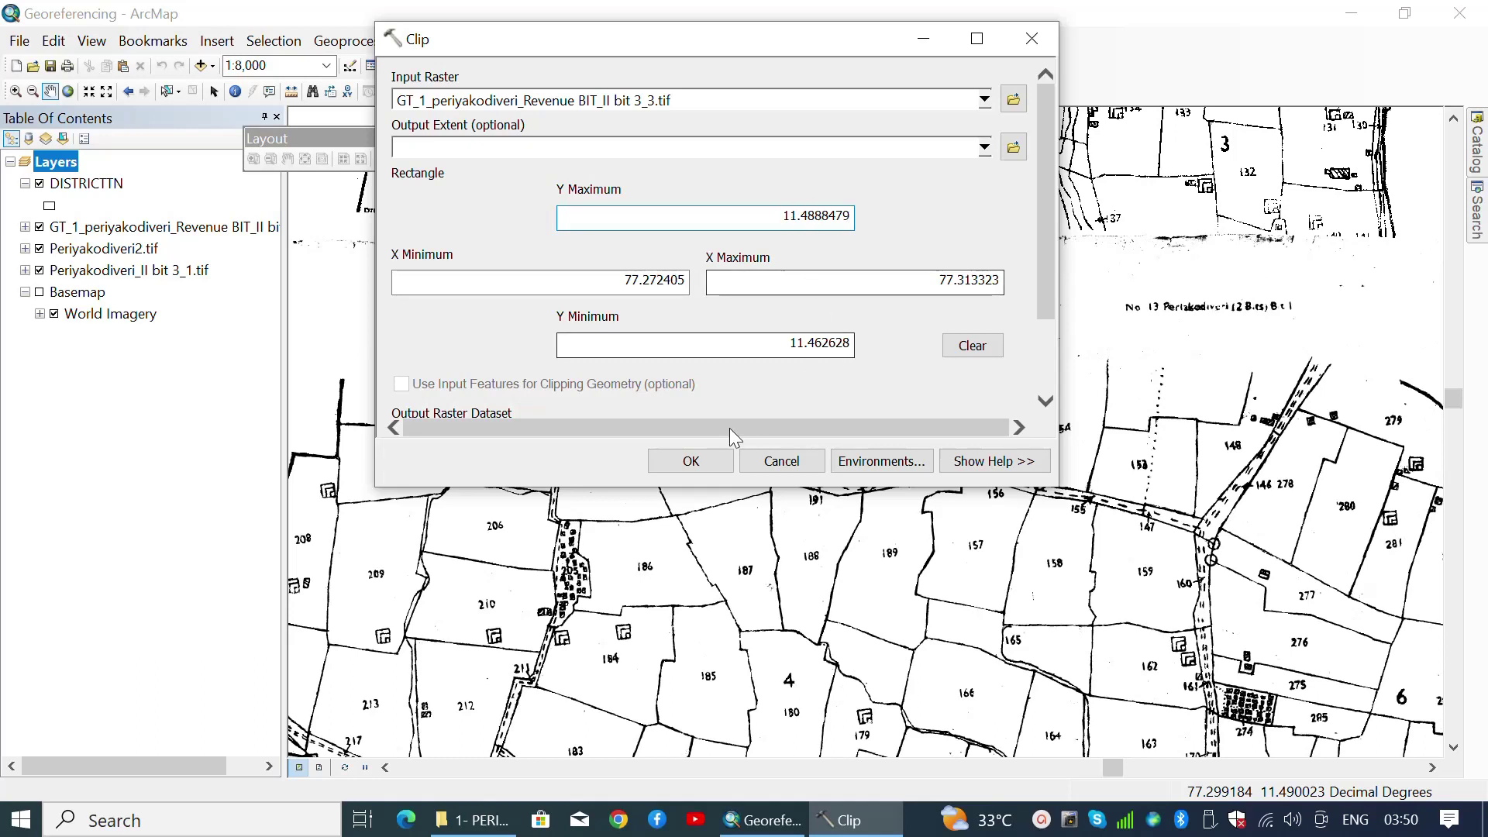
{"action": "left_click_drag", "start_coordinate": [1039, 200], "coordinate": [1048, 361]}
{"action": "left_click", "coordinate": [694, 464]}
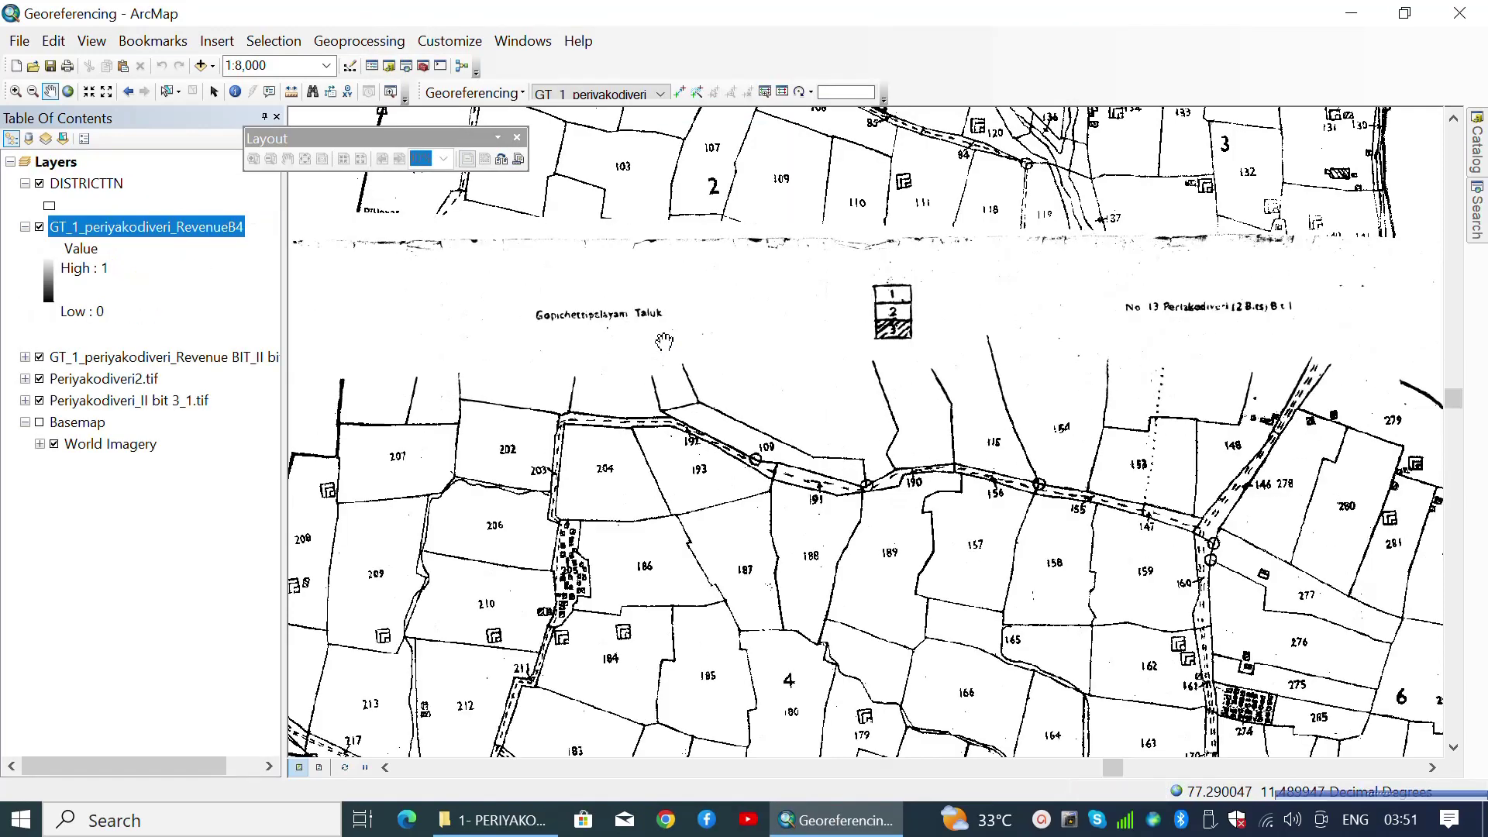
Hide Periyakodiveri2.tif and pan up to compare the clipped sheet's edge with its neighbour.
{"action": "left_click", "coordinate": [39, 400]}
{"action": "scroll", "coordinate": [838, 391], "scroll_direction": "down", "scroll_amount": 5}
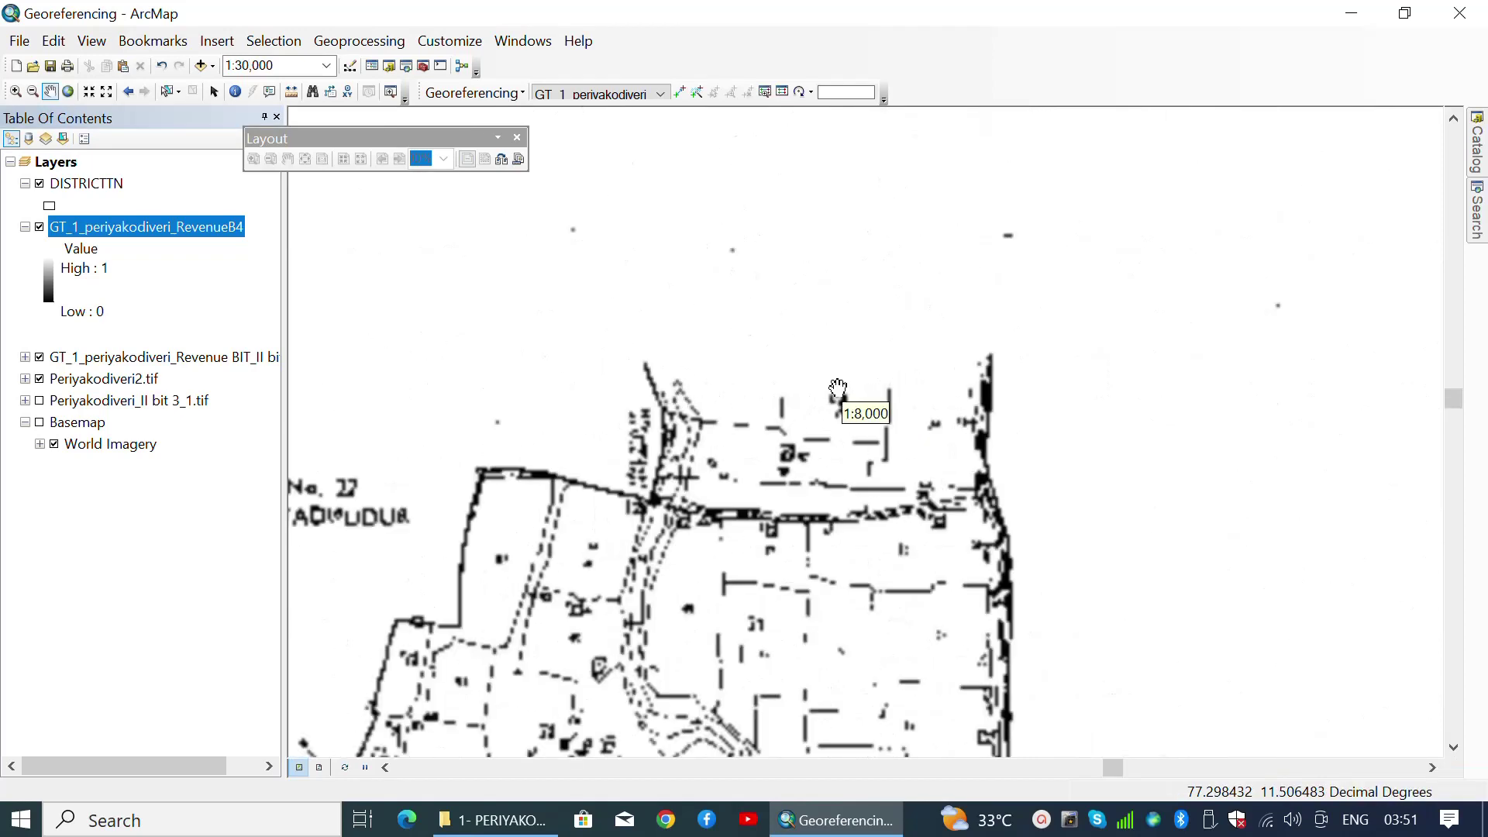
{"action": "left_click", "coordinate": [38, 400]}
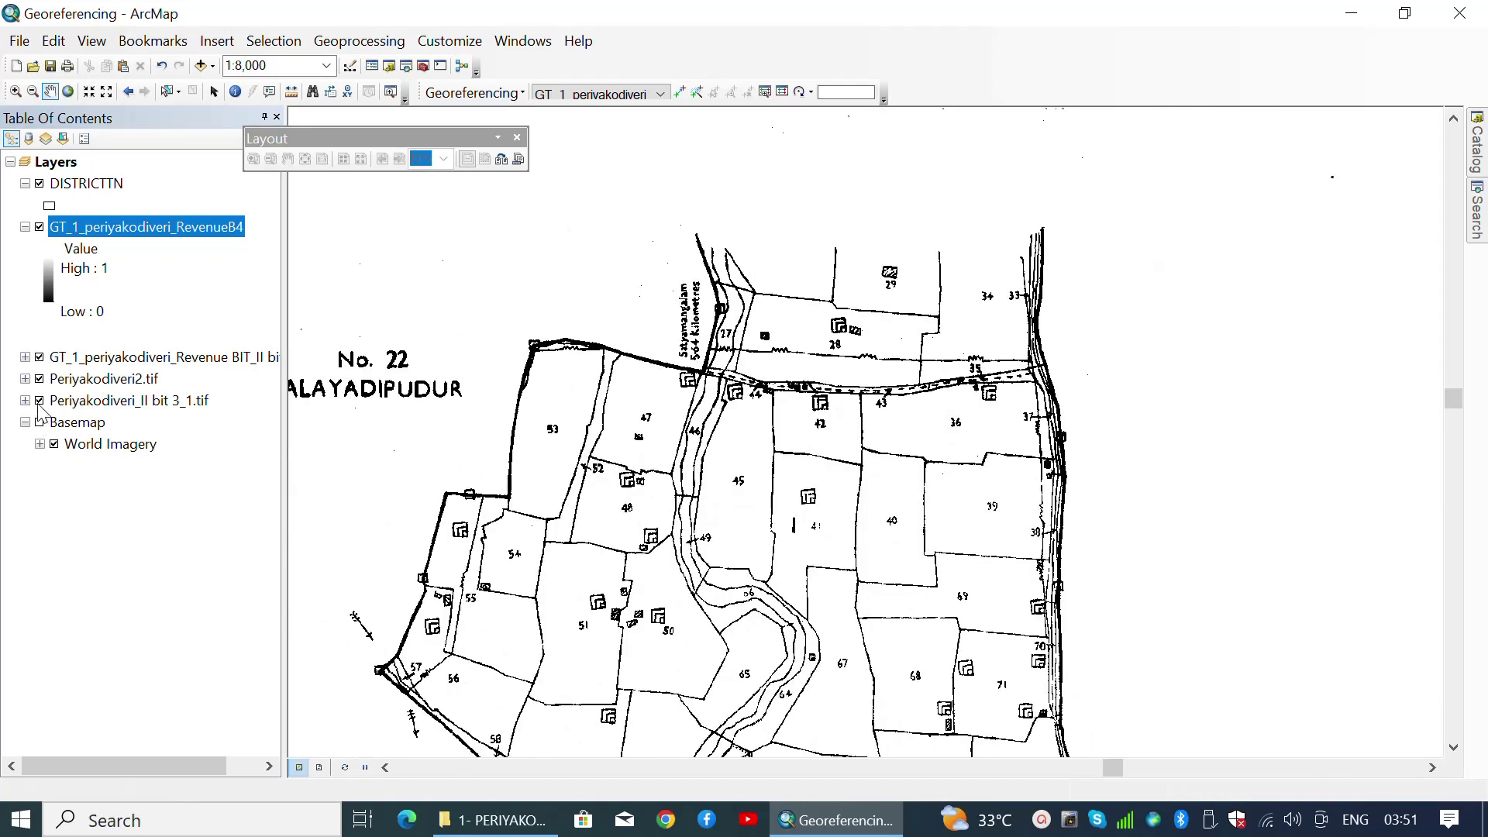
{"action": "left_click", "coordinate": [38, 379]}
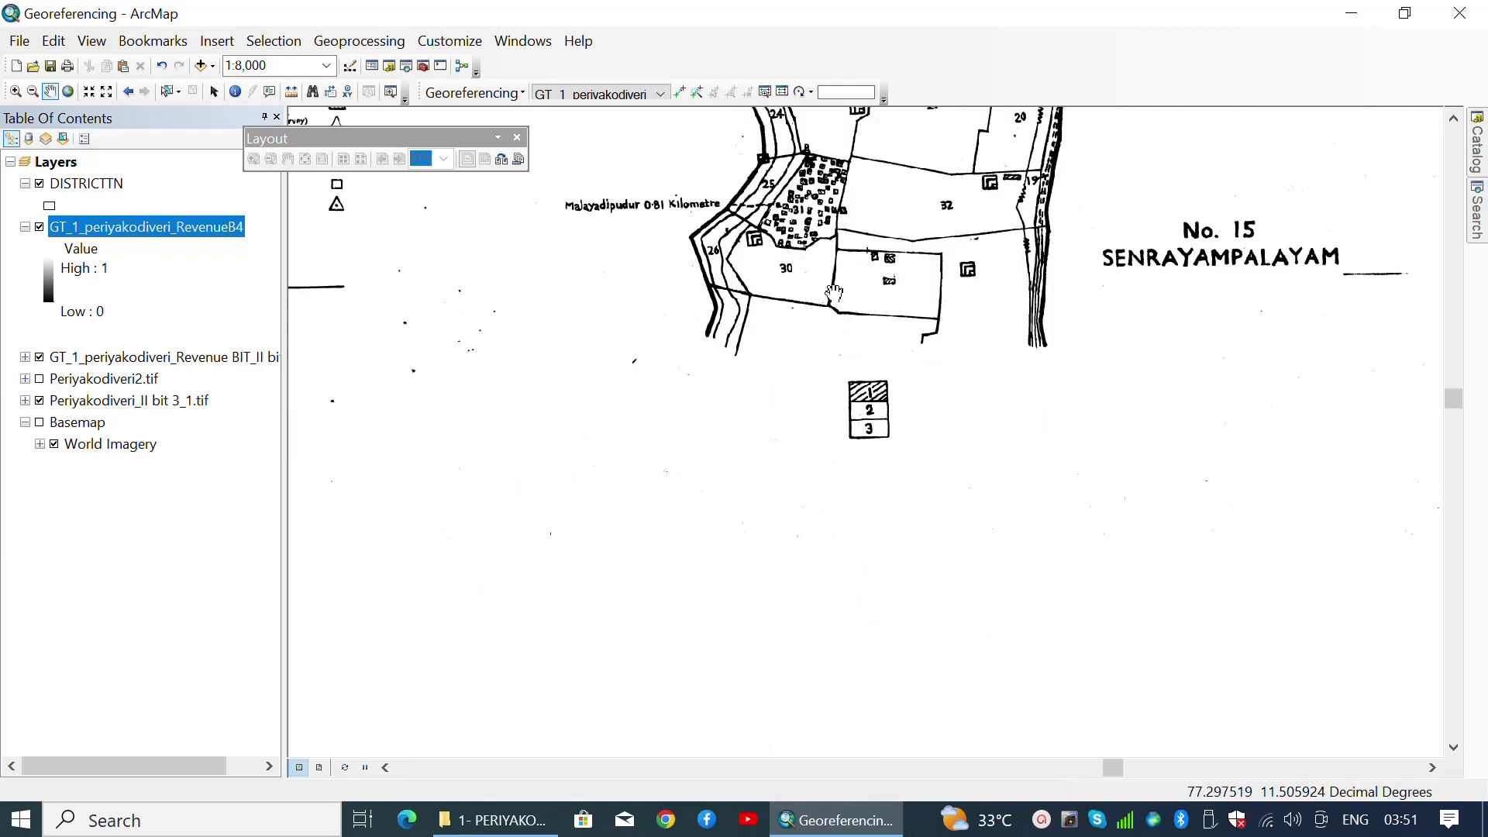
{"action": "left_click_drag", "start_coordinate": [834, 293], "coordinate": [860, 436]}
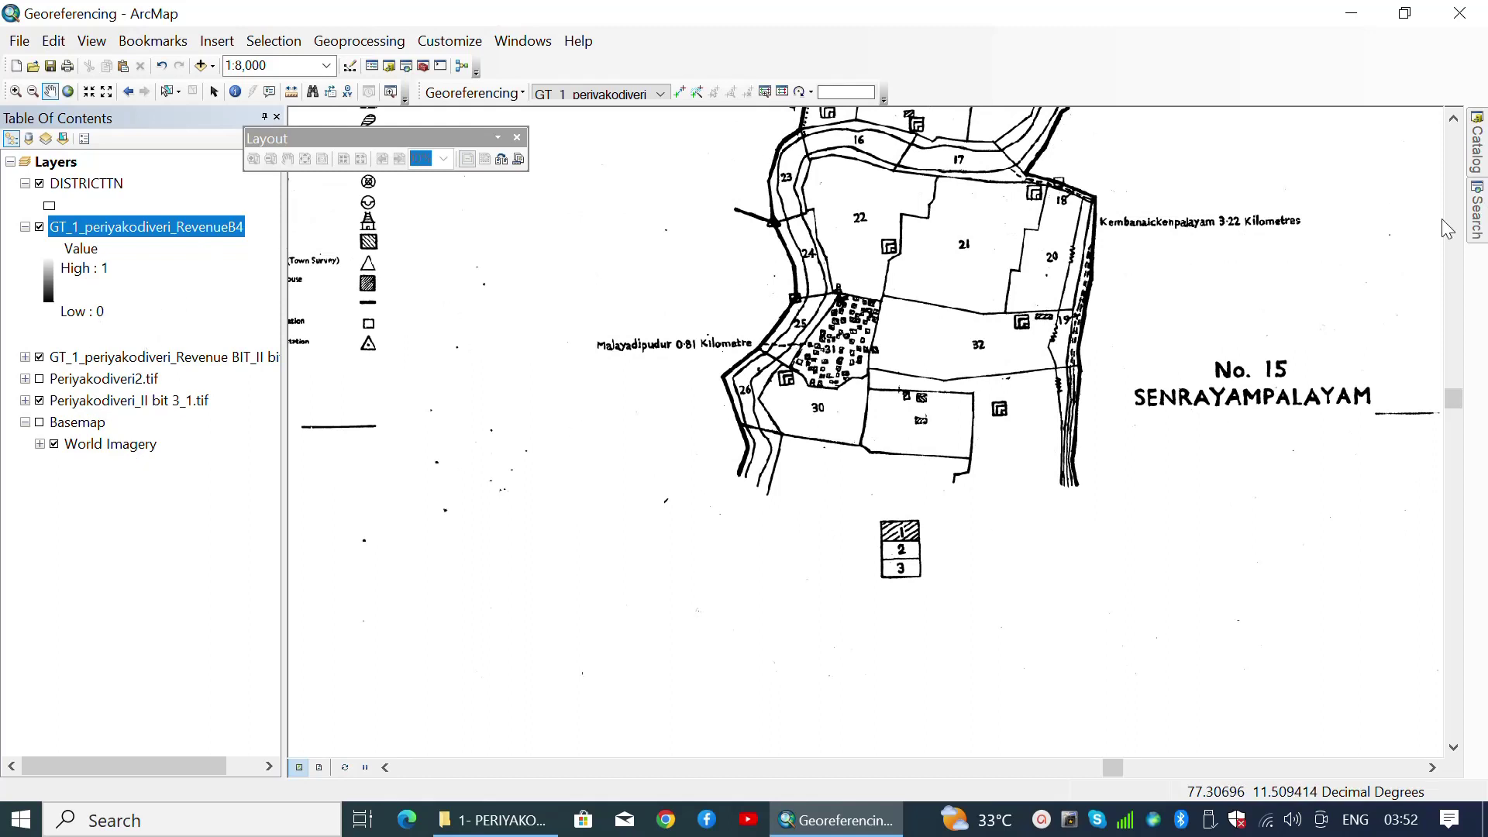
Clip Periyakodiveri2.tif with Y Maximum 11.5058893 and Y Minimum 11.4888479.
{"action": "mouse_move", "coordinate": [1476, 221]}
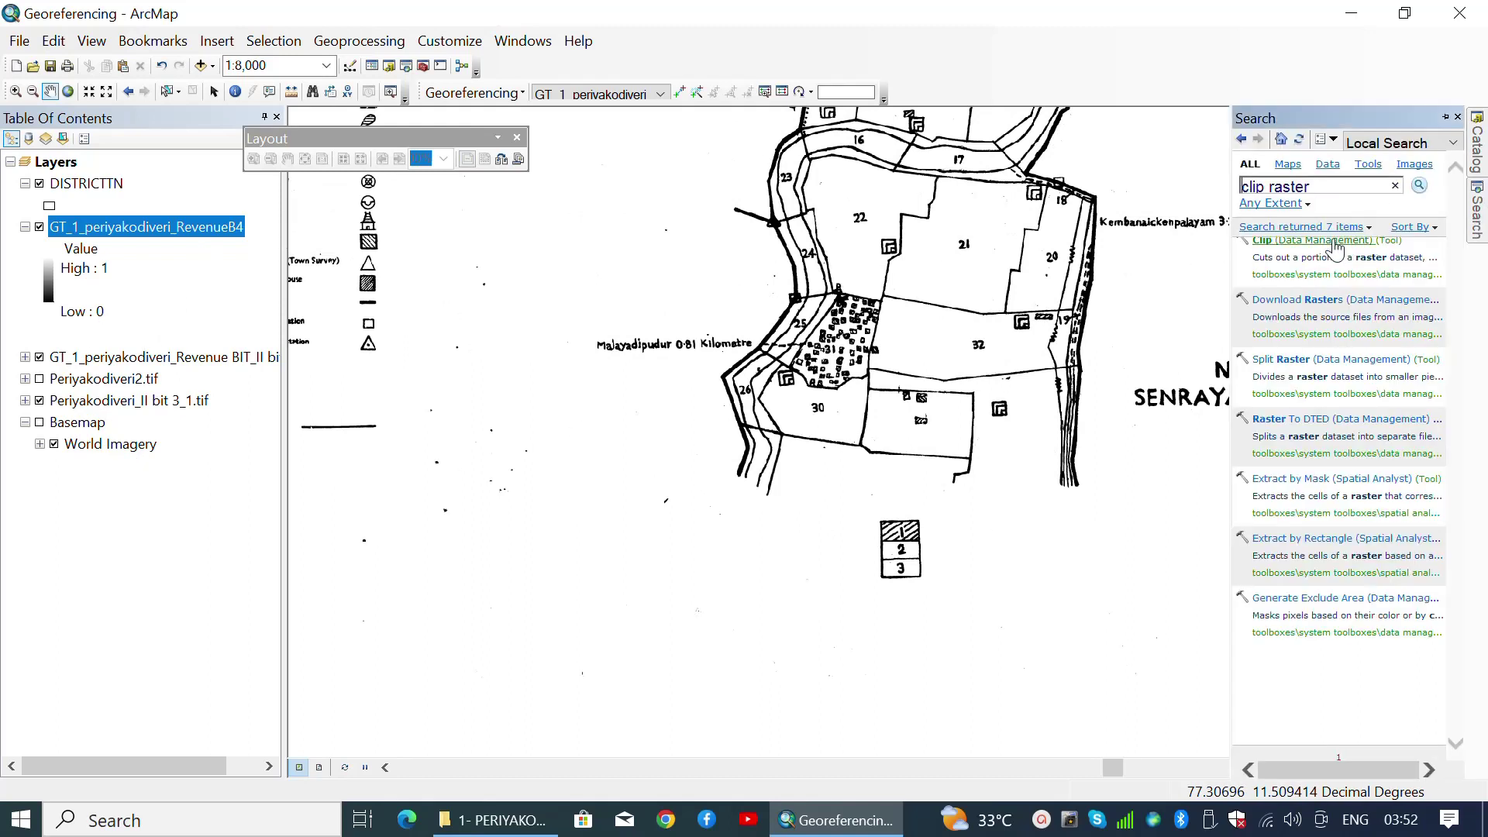
{"action": "left_click", "coordinate": [1290, 240]}
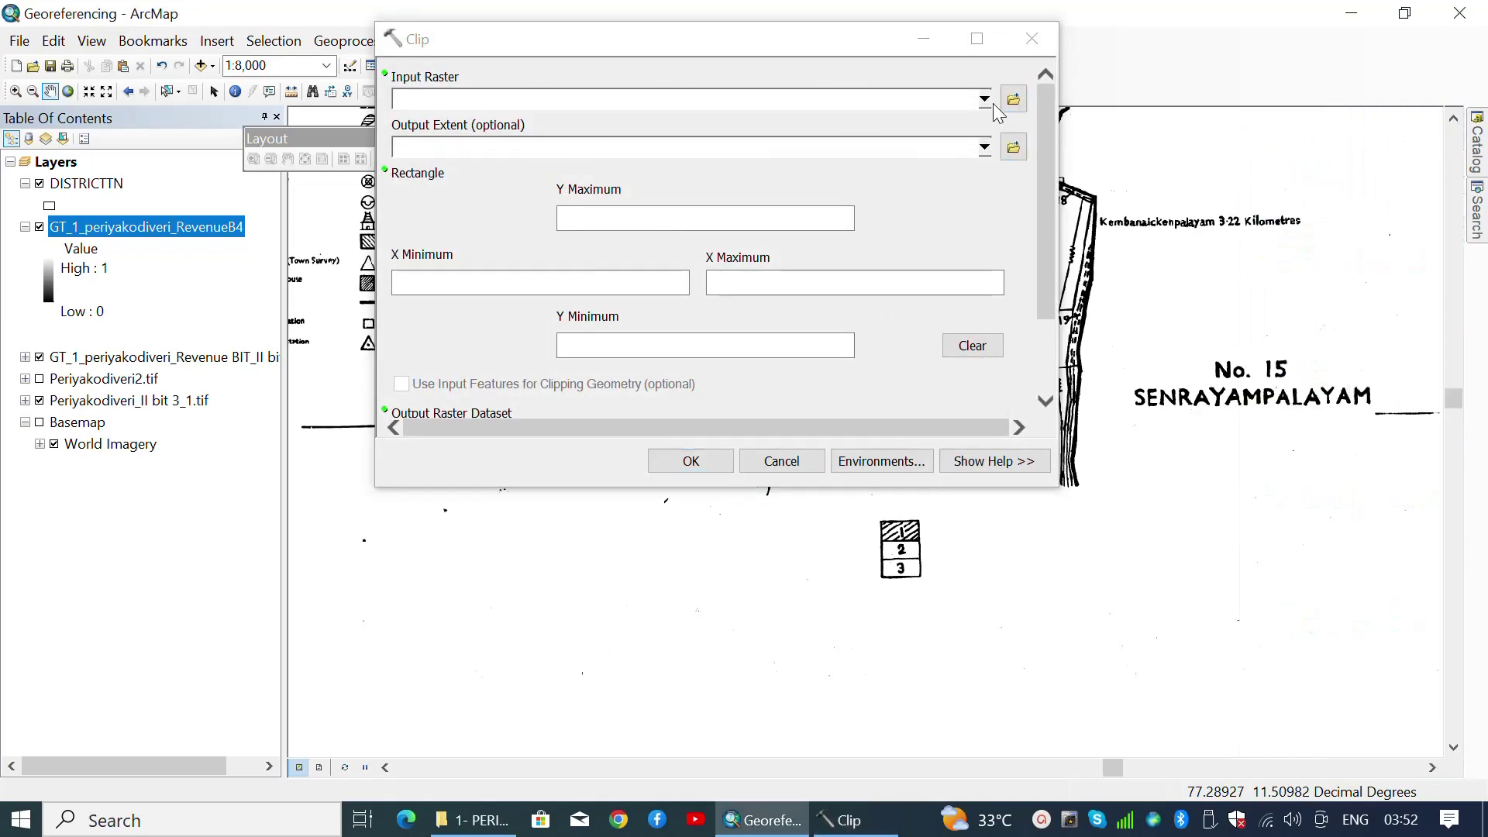
{"action": "left_click", "coordinate": [984, 99]}
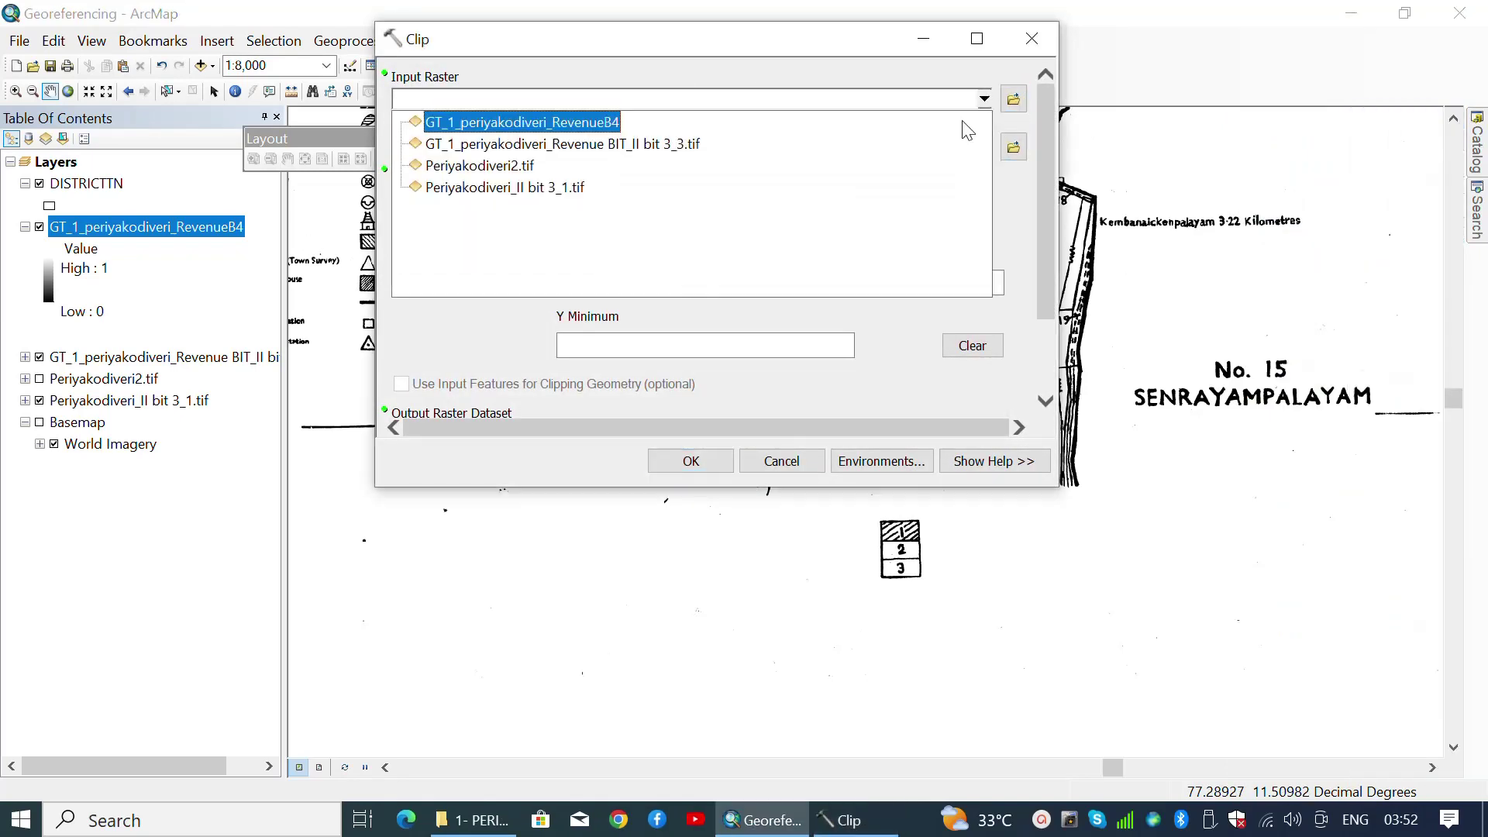
{"action": "left_click", "coordinate": [510, 166]}
{"action": "left_click_drag", "start_coordinate": [780, 221], "coordinate": [977, 208]}
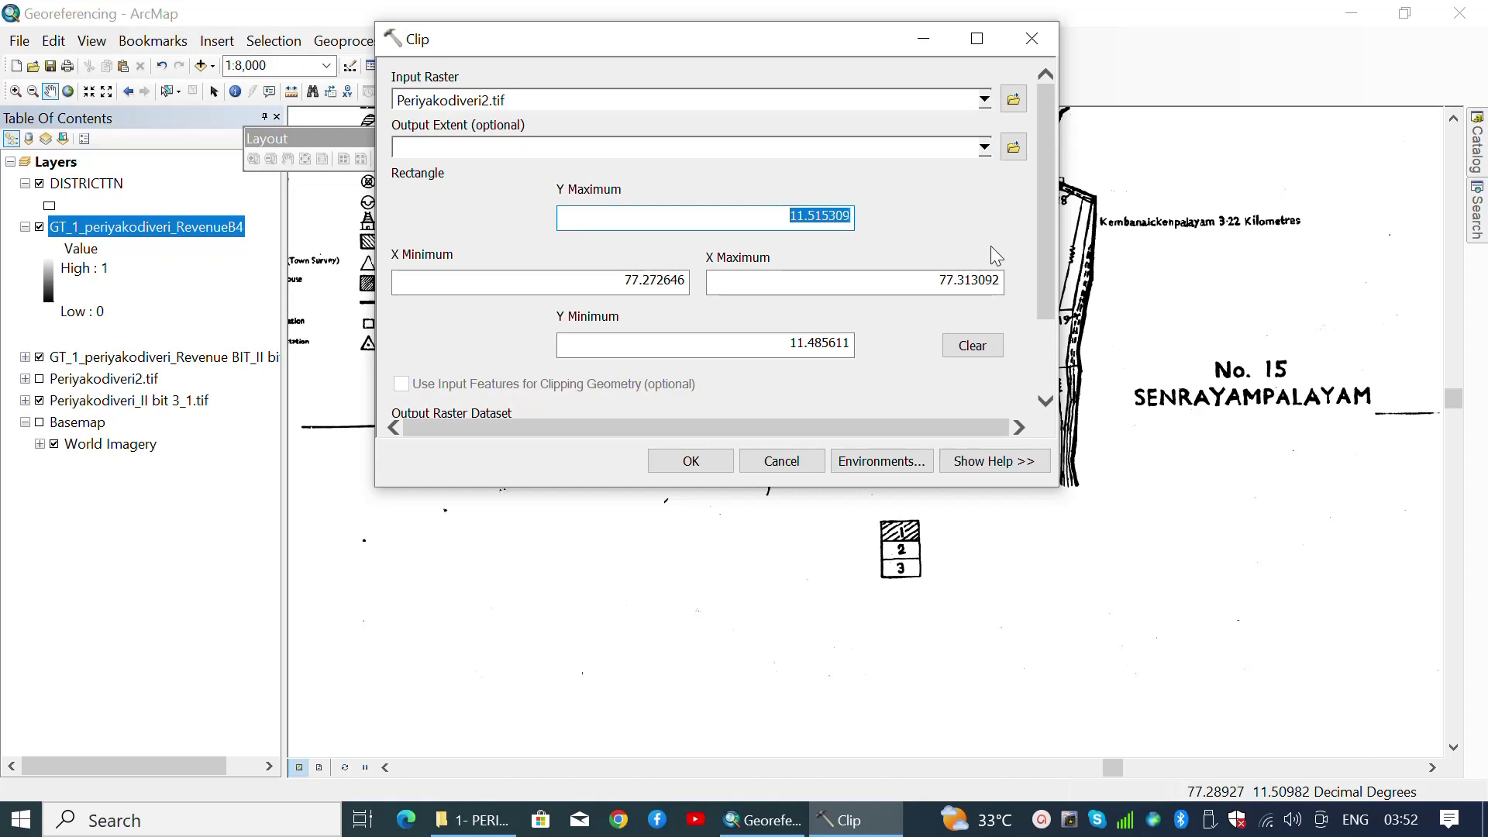
{"action": "type", "text": "11.505"}
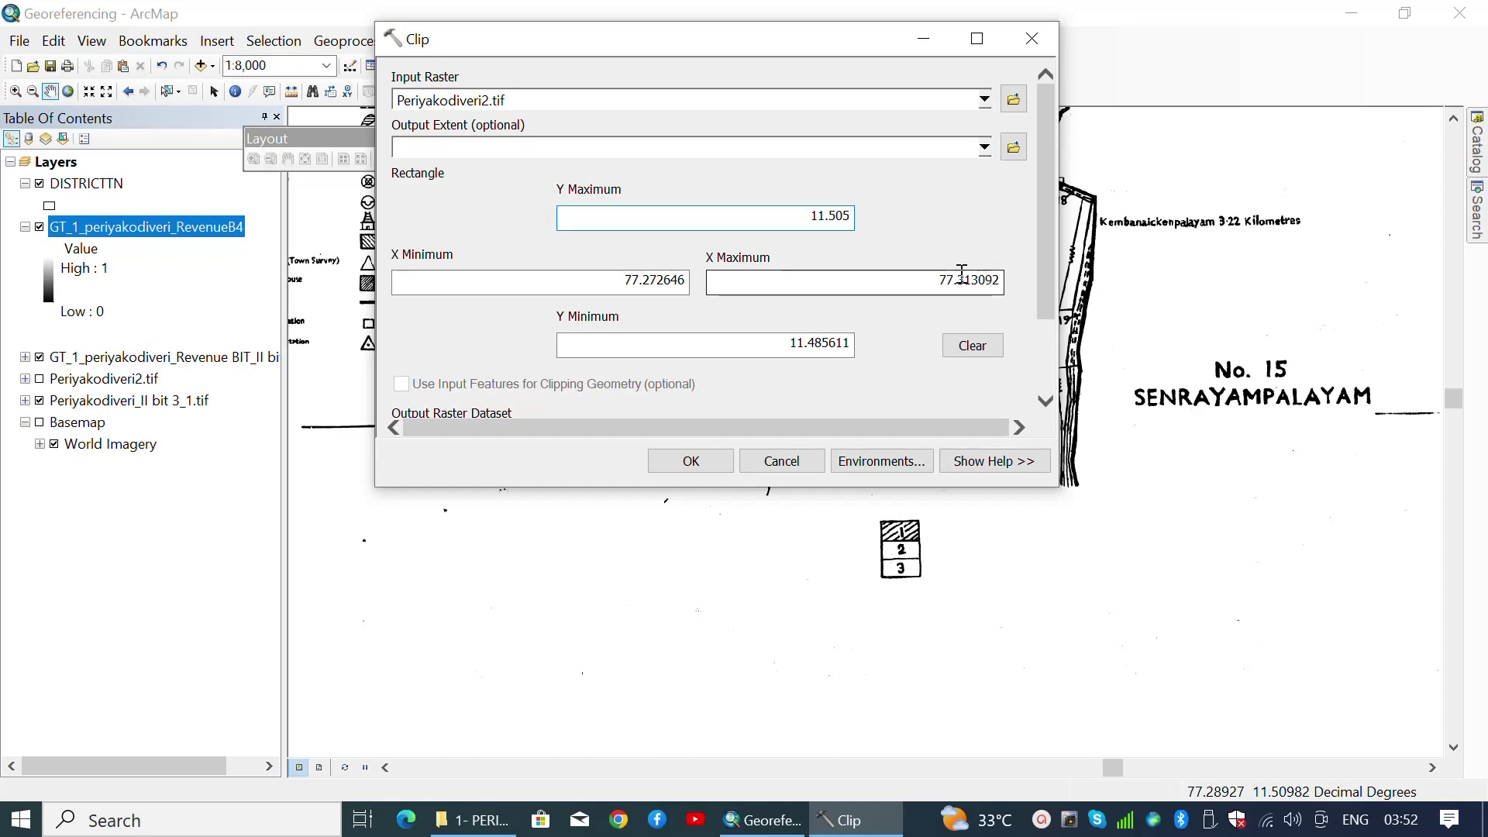
{"action": "type", "text": "8893"}
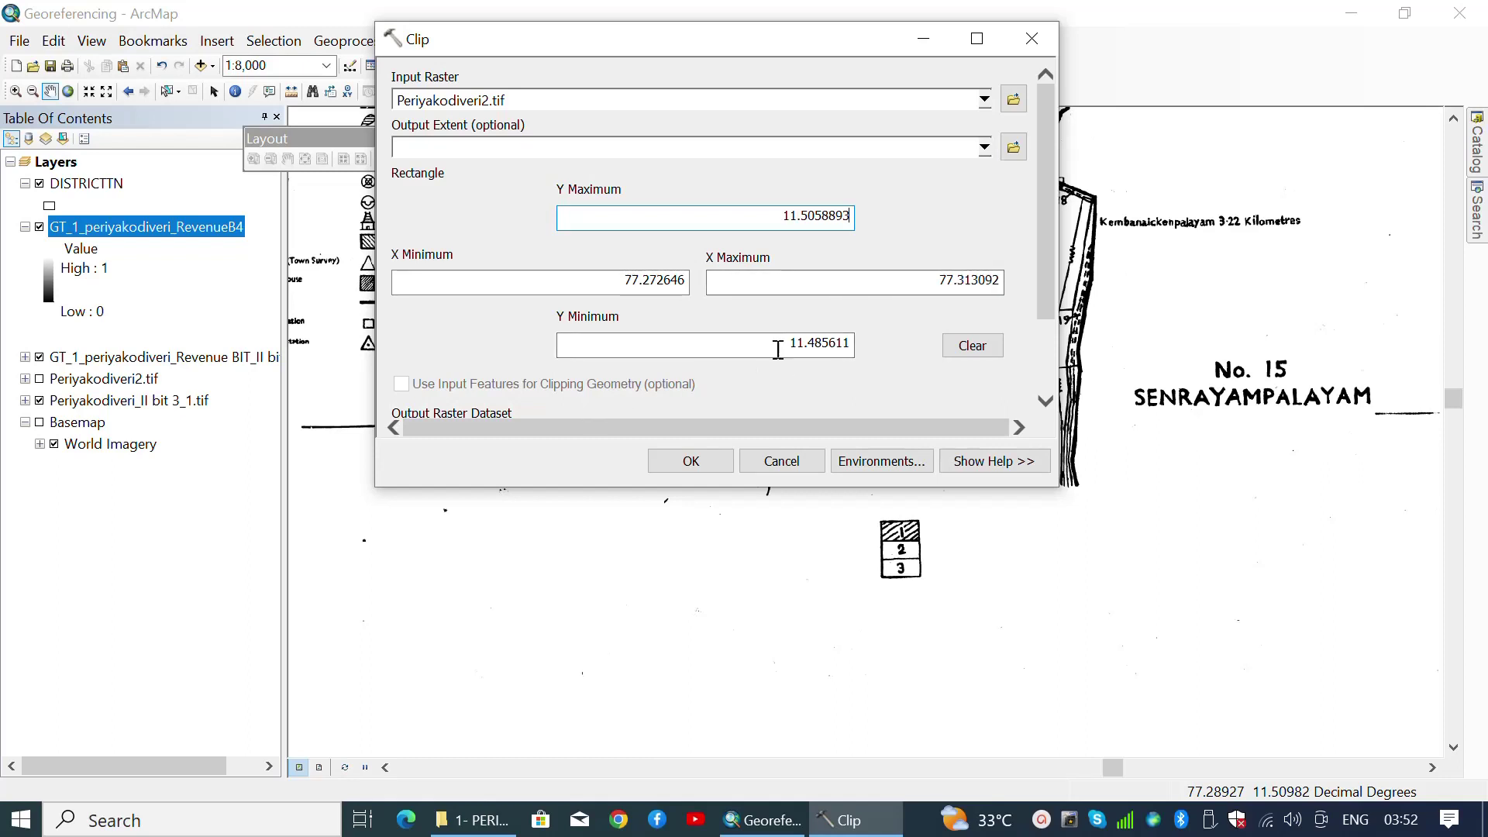
{"action": "left_click_drag", "start_coordinate": [778, 345], "coordinate": [911, 344]}
{"action": "type", "text": "11"}
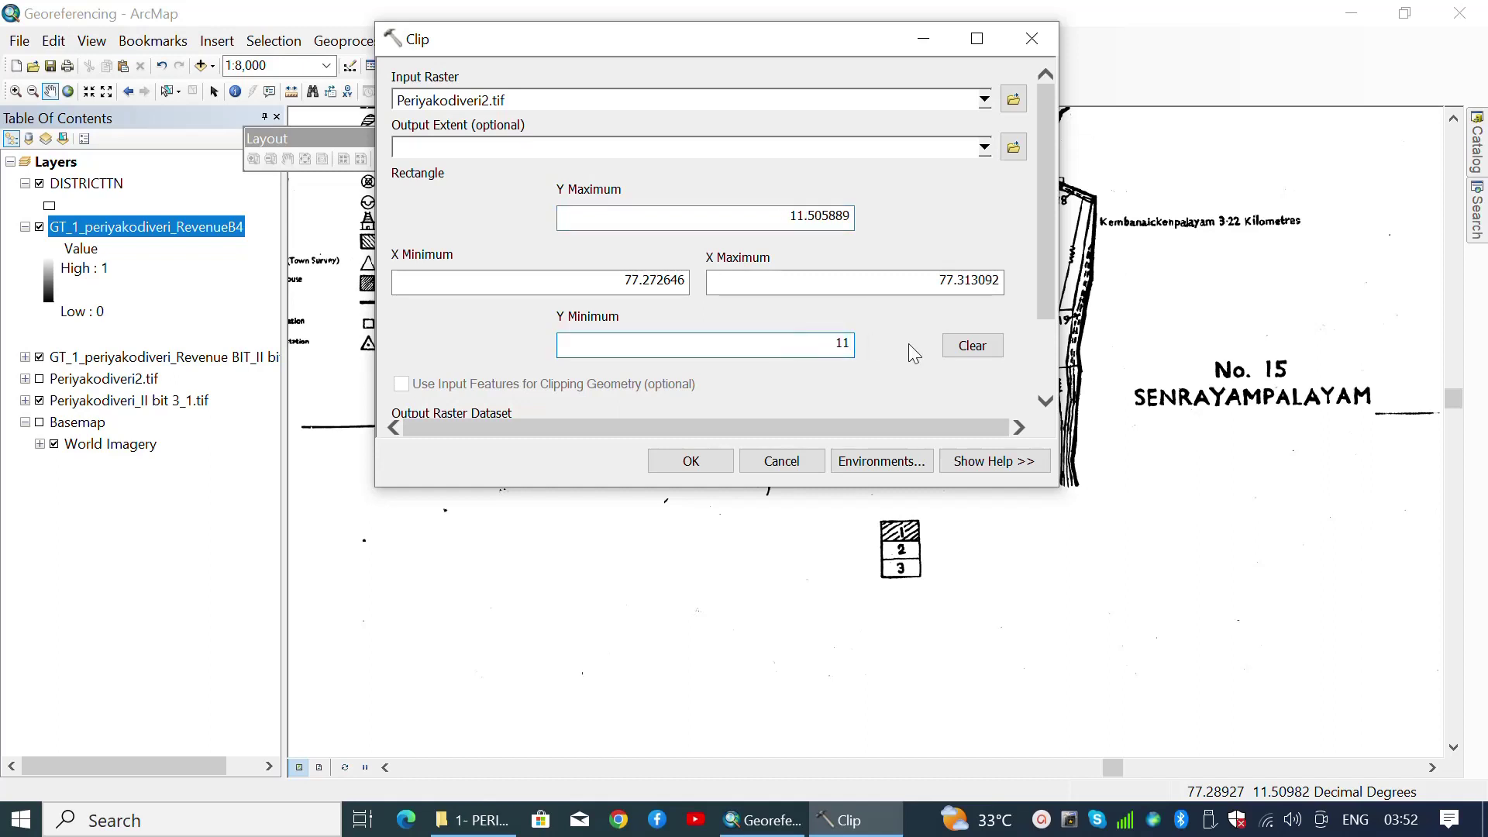
{"action": "type", "text": ".4888479"}
{"action": "left_click", "coordinate": [707, 462]}
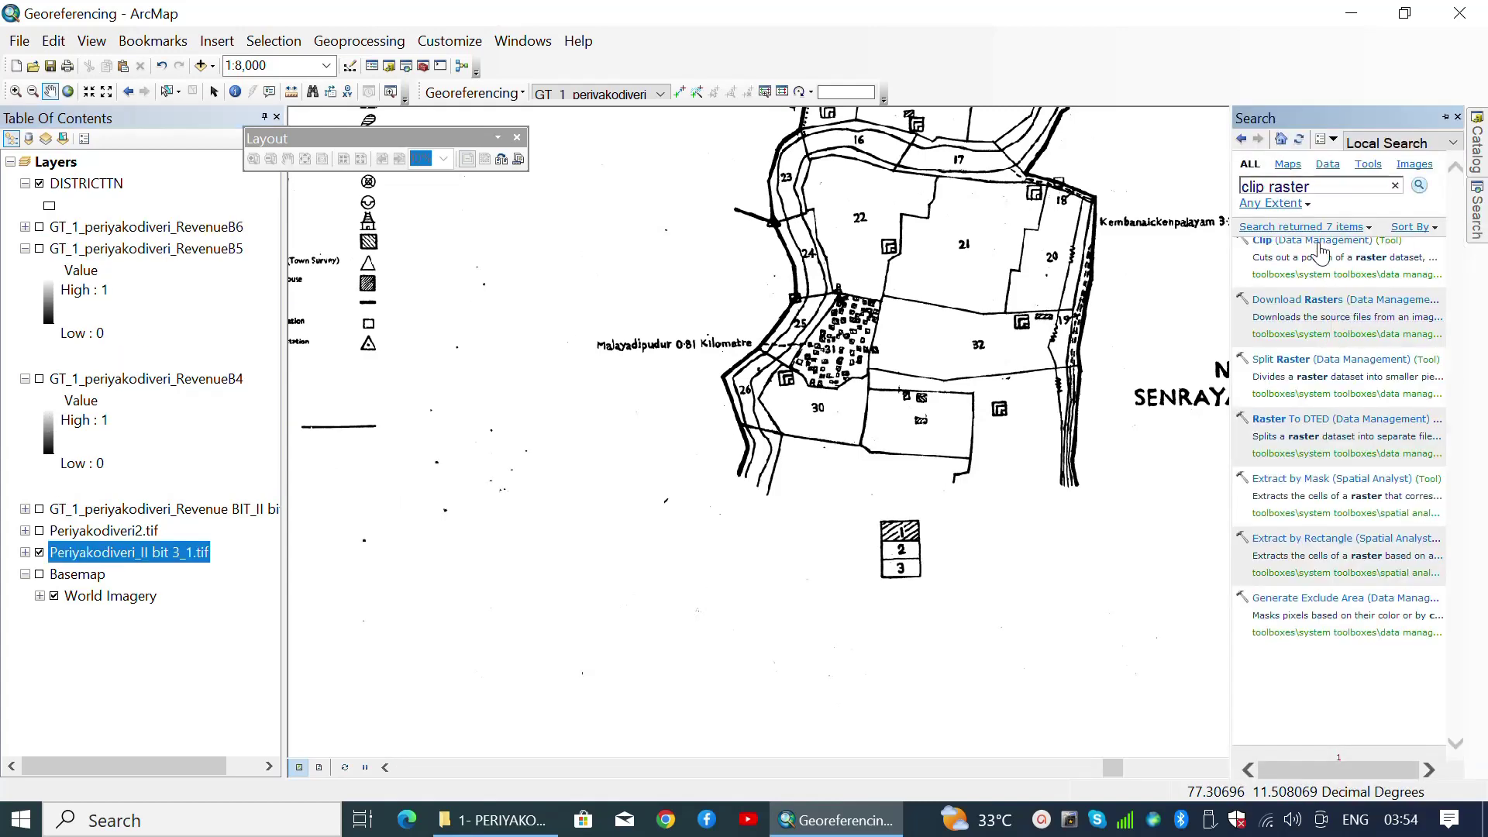
Clip Periyakodiveri_II bit 3_1.tif with Y Minimum 11.50588893, creating GT_1_periyakodiveri_RevenueB7.
{"action": "left_click", "coordinate": [1318, 241]}
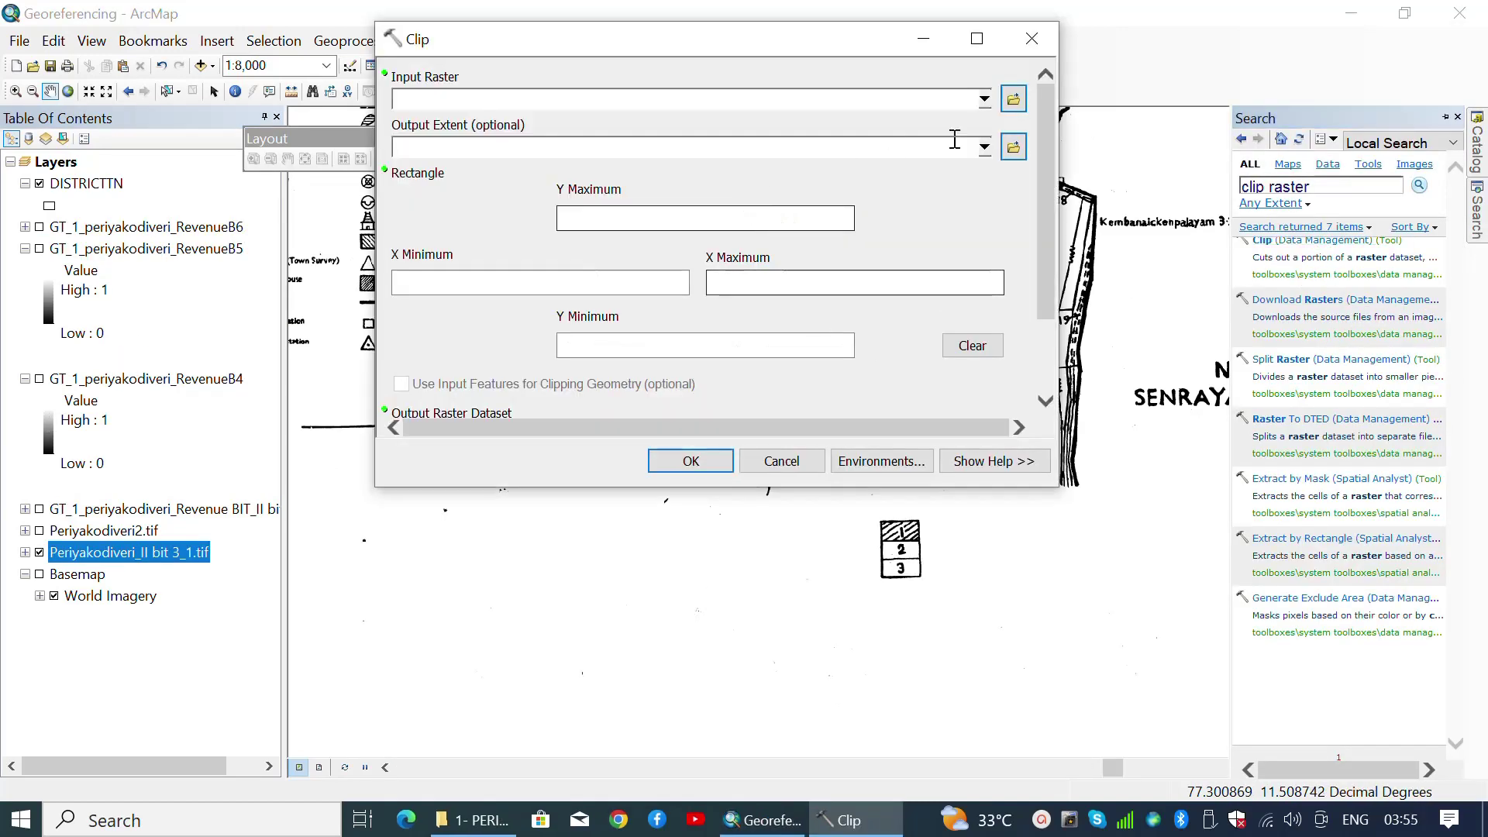
{"action": "left_click", "coordinate": [984, 100]}
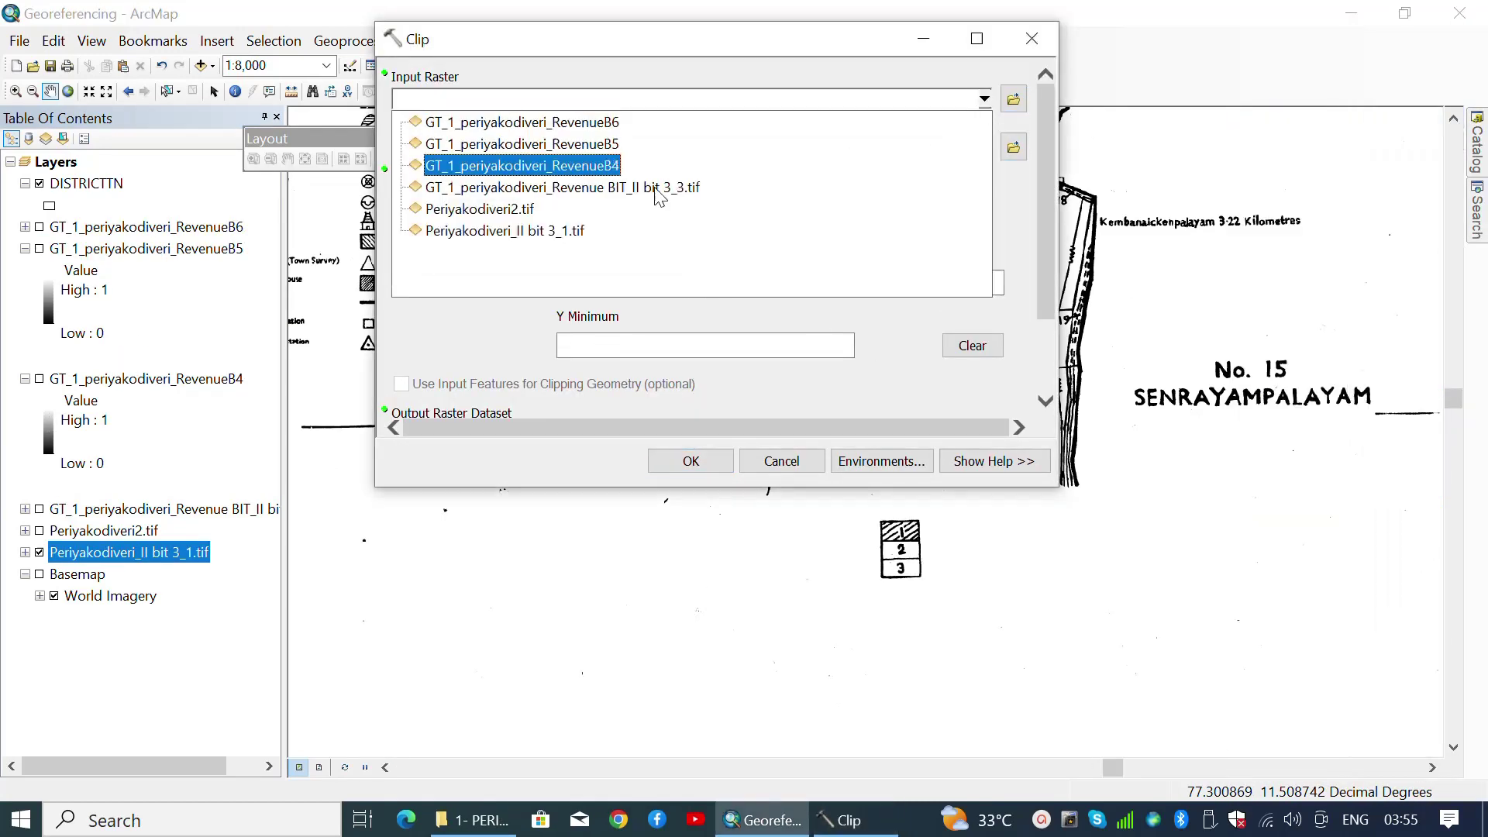
{"action": "left_click", "coordinate": [574, 231]}
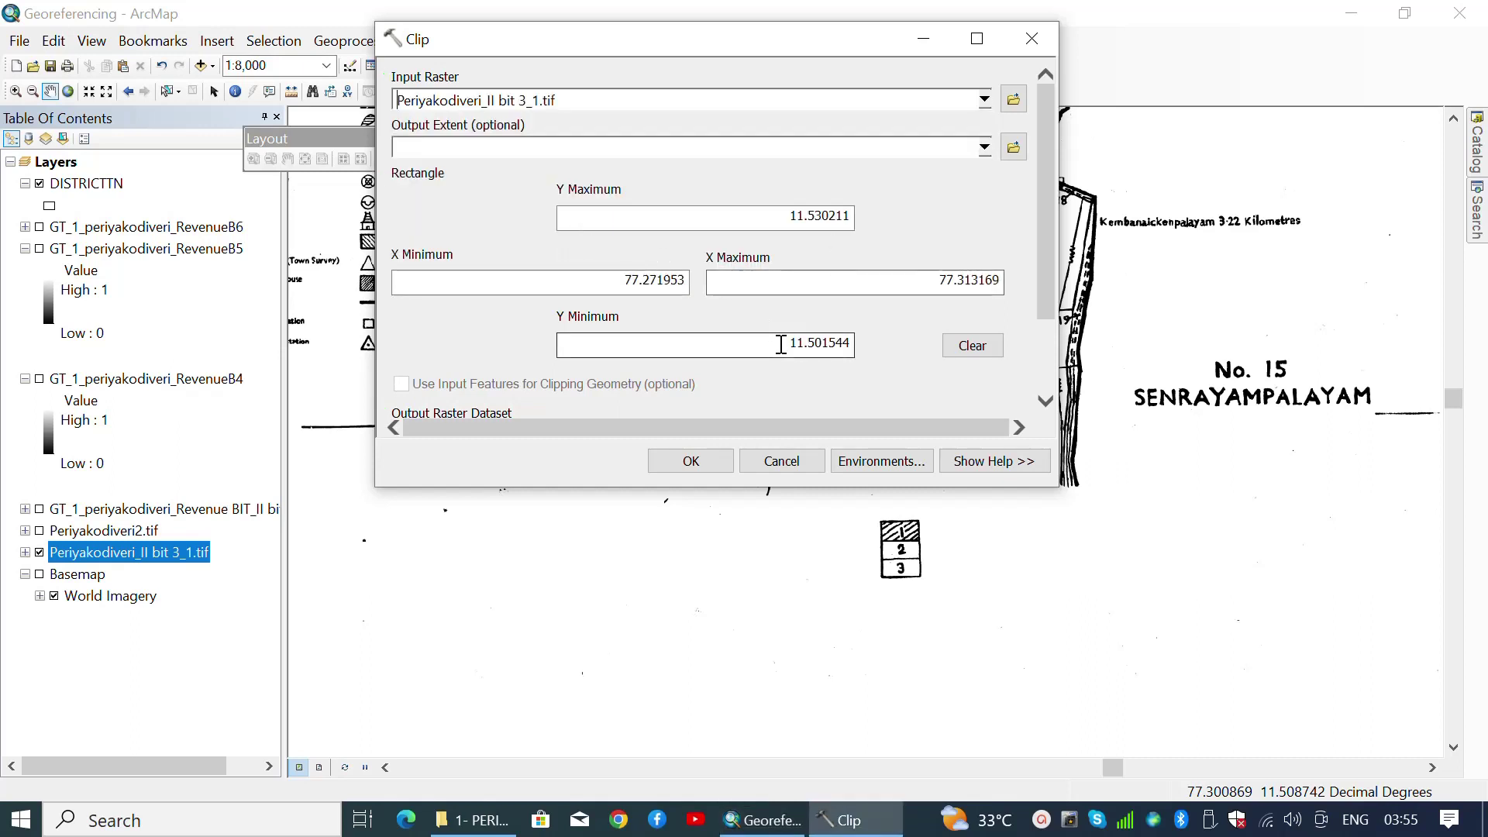
{"action": "left_click_drag", "start_coordinate": [777, 341], "coordinate": [928, 356]}
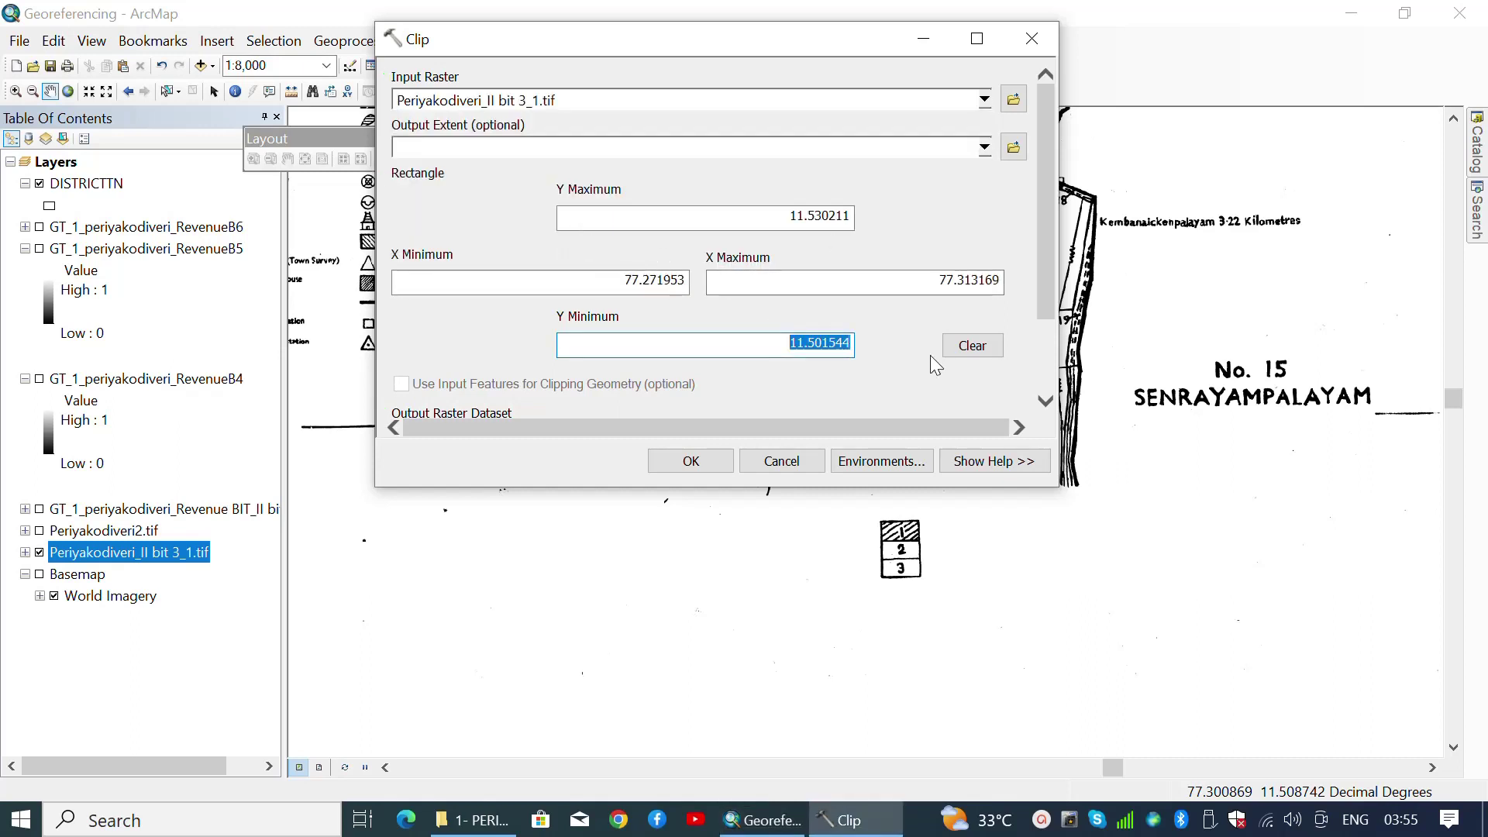
{"action": "type", "text": "11.50588"}
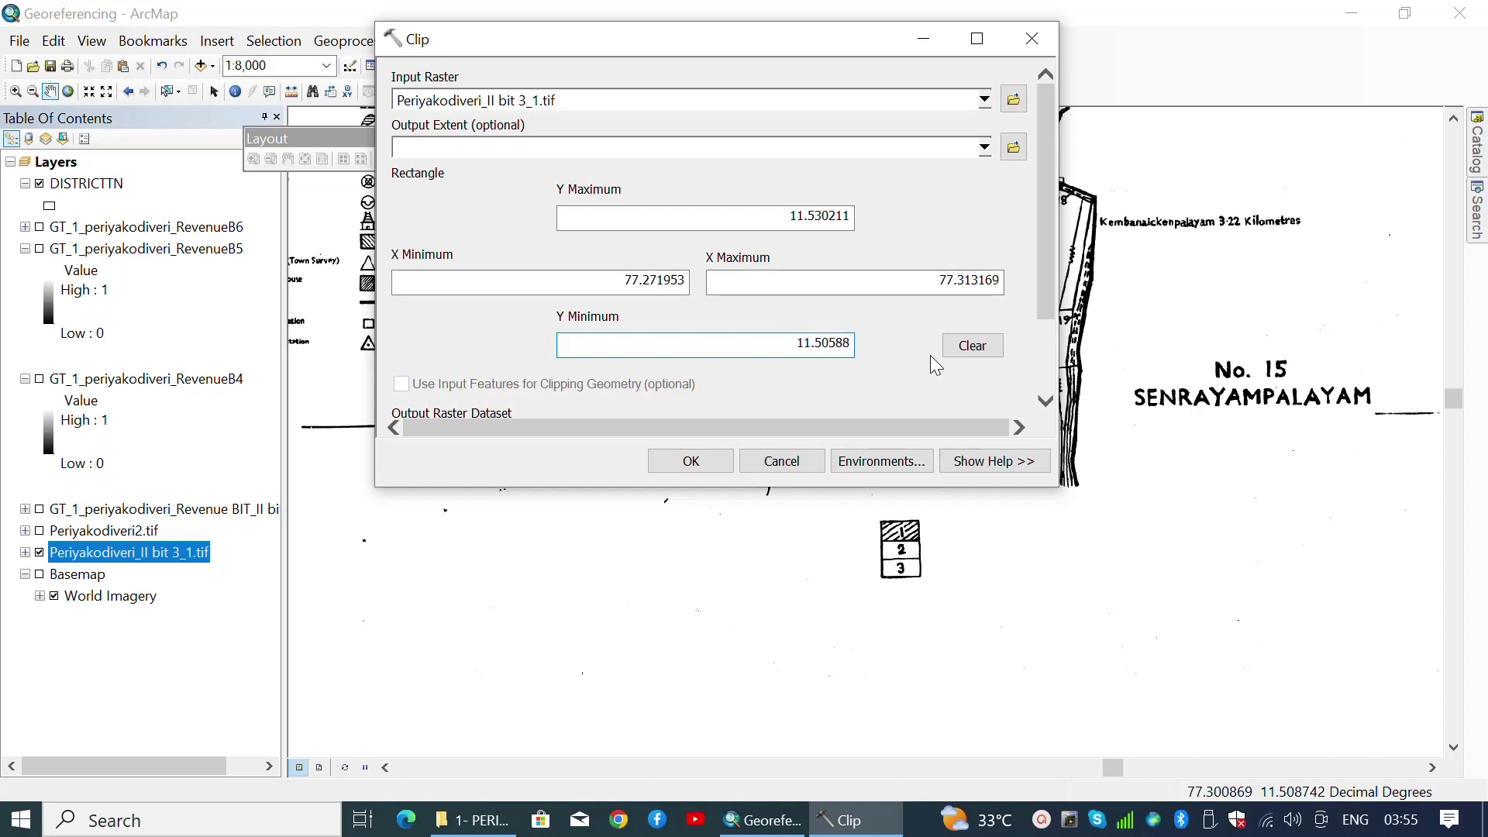
{"action": "type", "text": "893"}
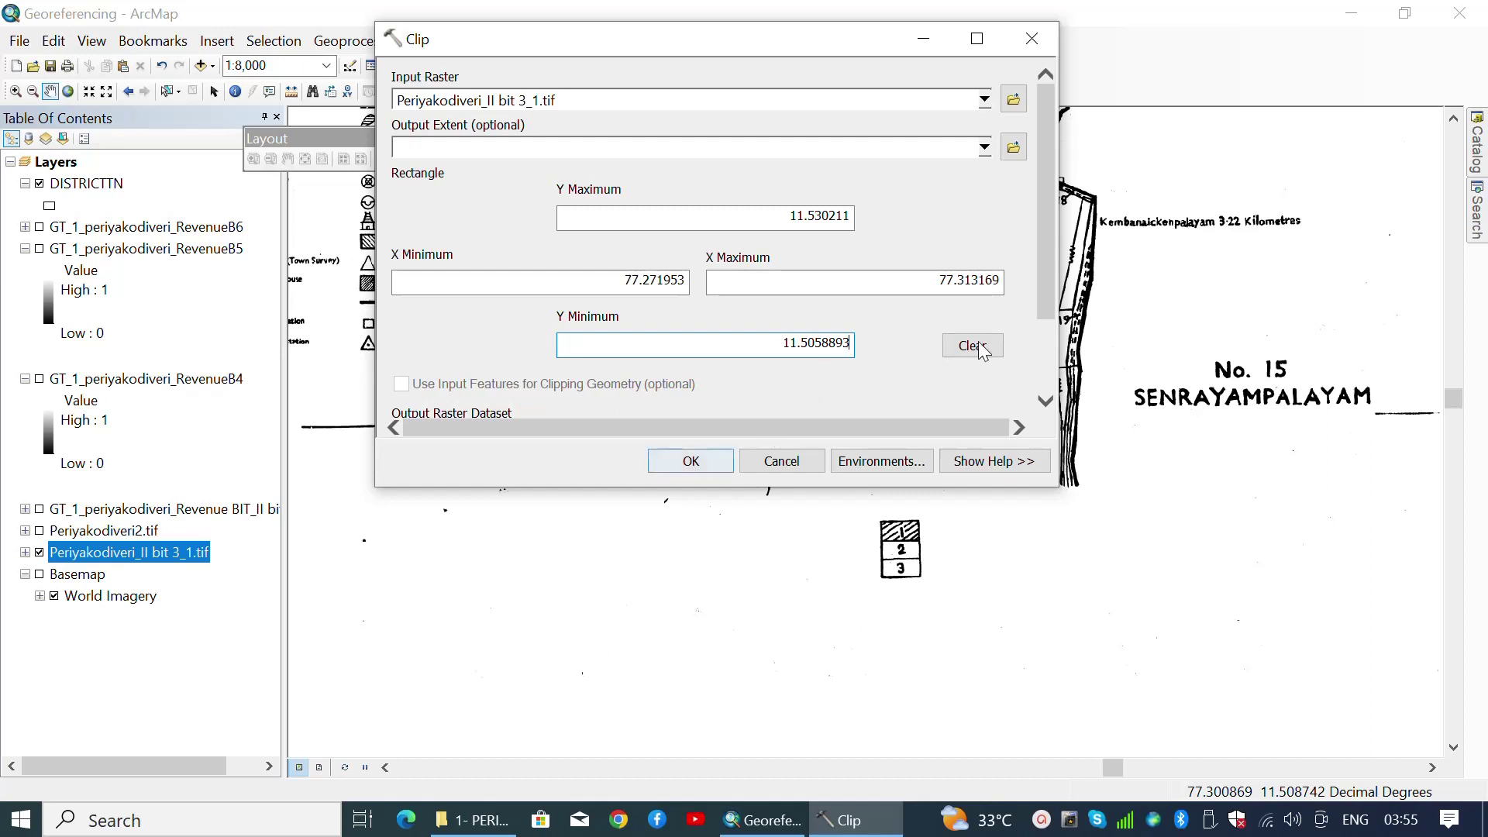
{"action": "left_click_drag", "start_coordinate": [1043, 277], "coordinate": [1044, 348]}
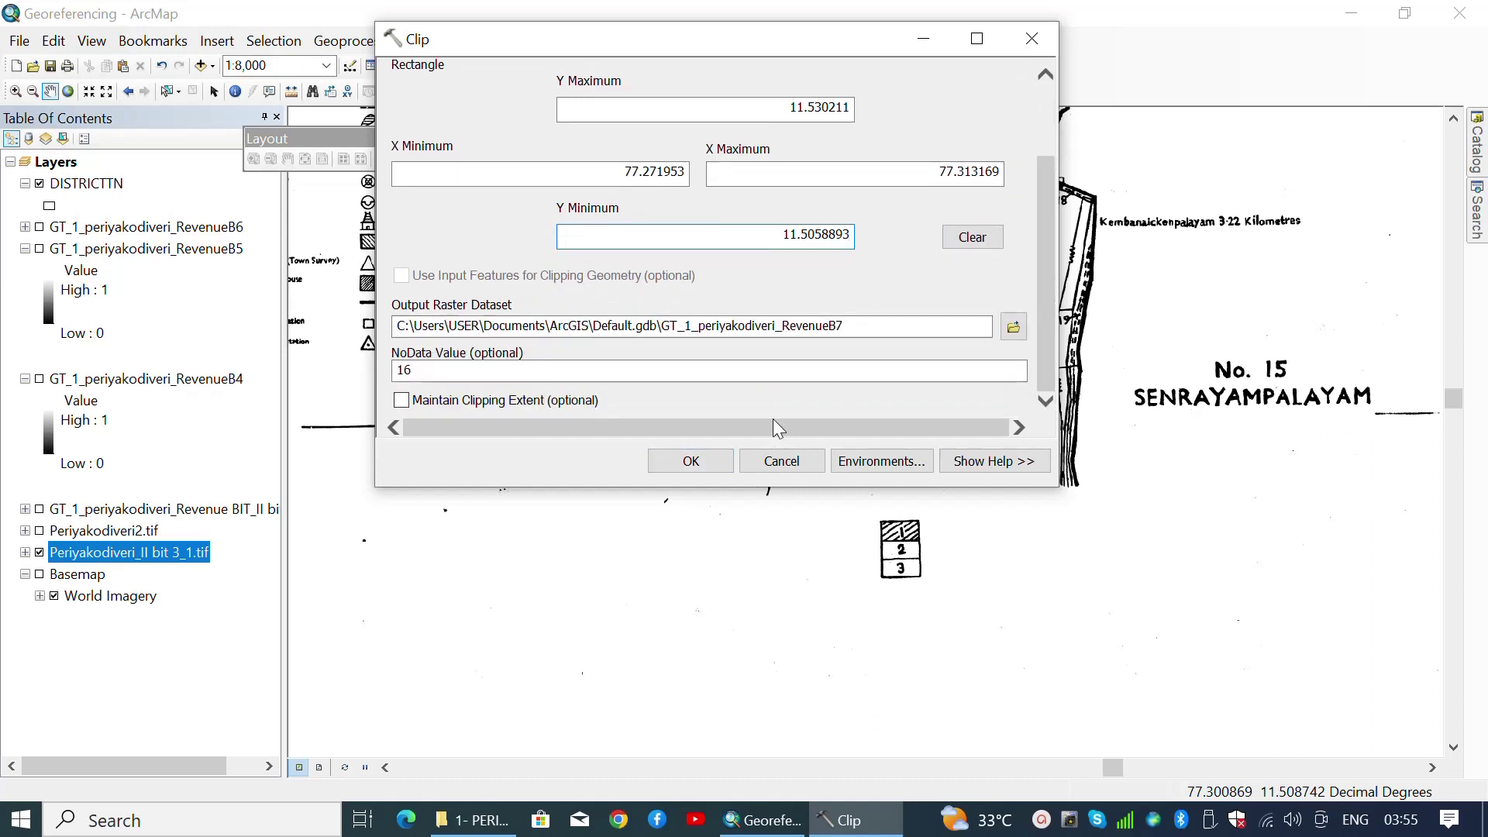
{"action": "left_click", "coordinate": [718, 463]}
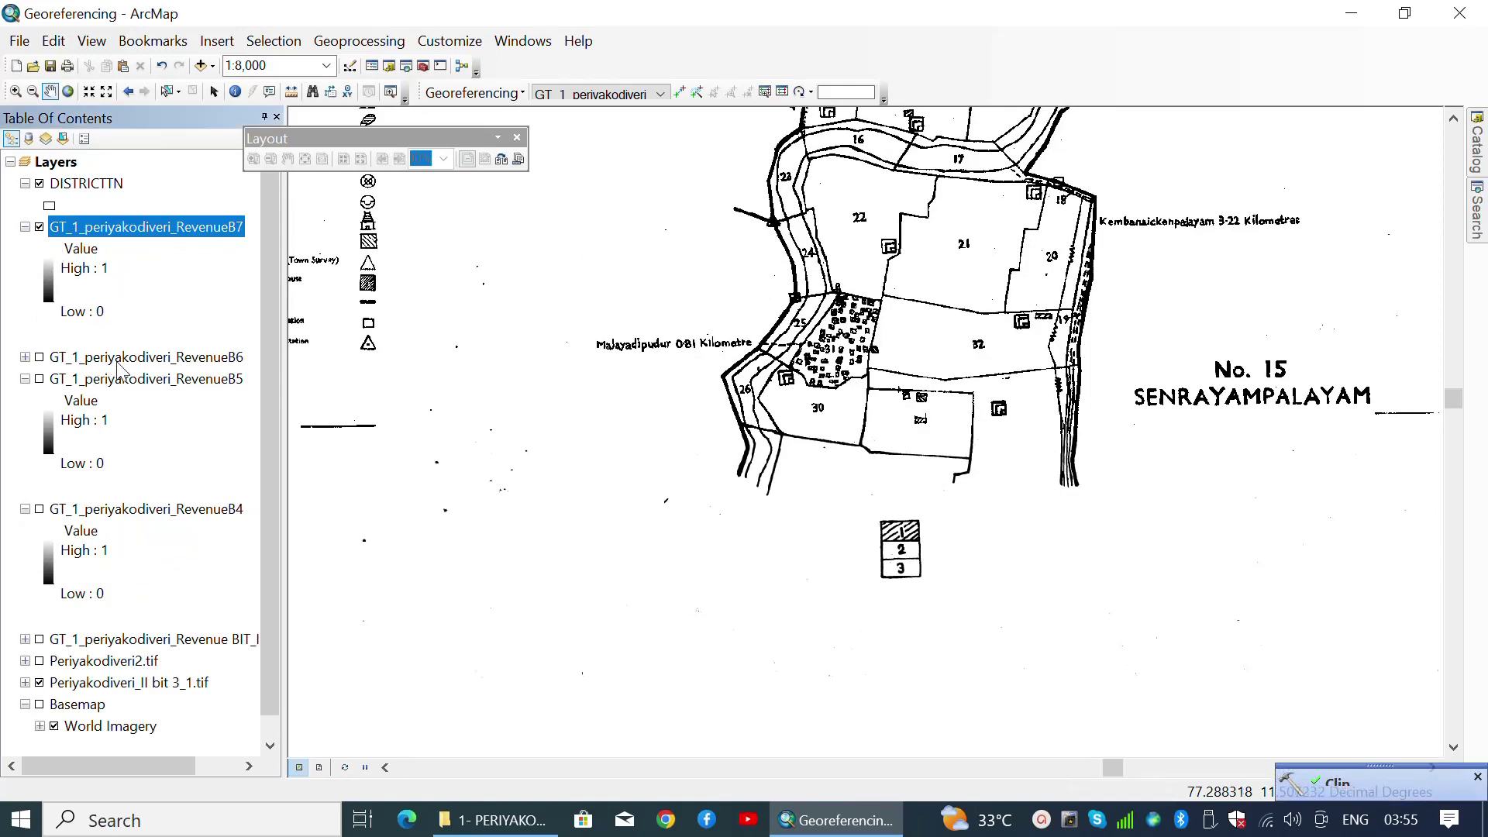
Hide the original bit 3_1 raster, turn on RevenueB5 and RevenueB4, and view the joined sheets.
{"action": "left_click", "coordinate": [40, 683]}
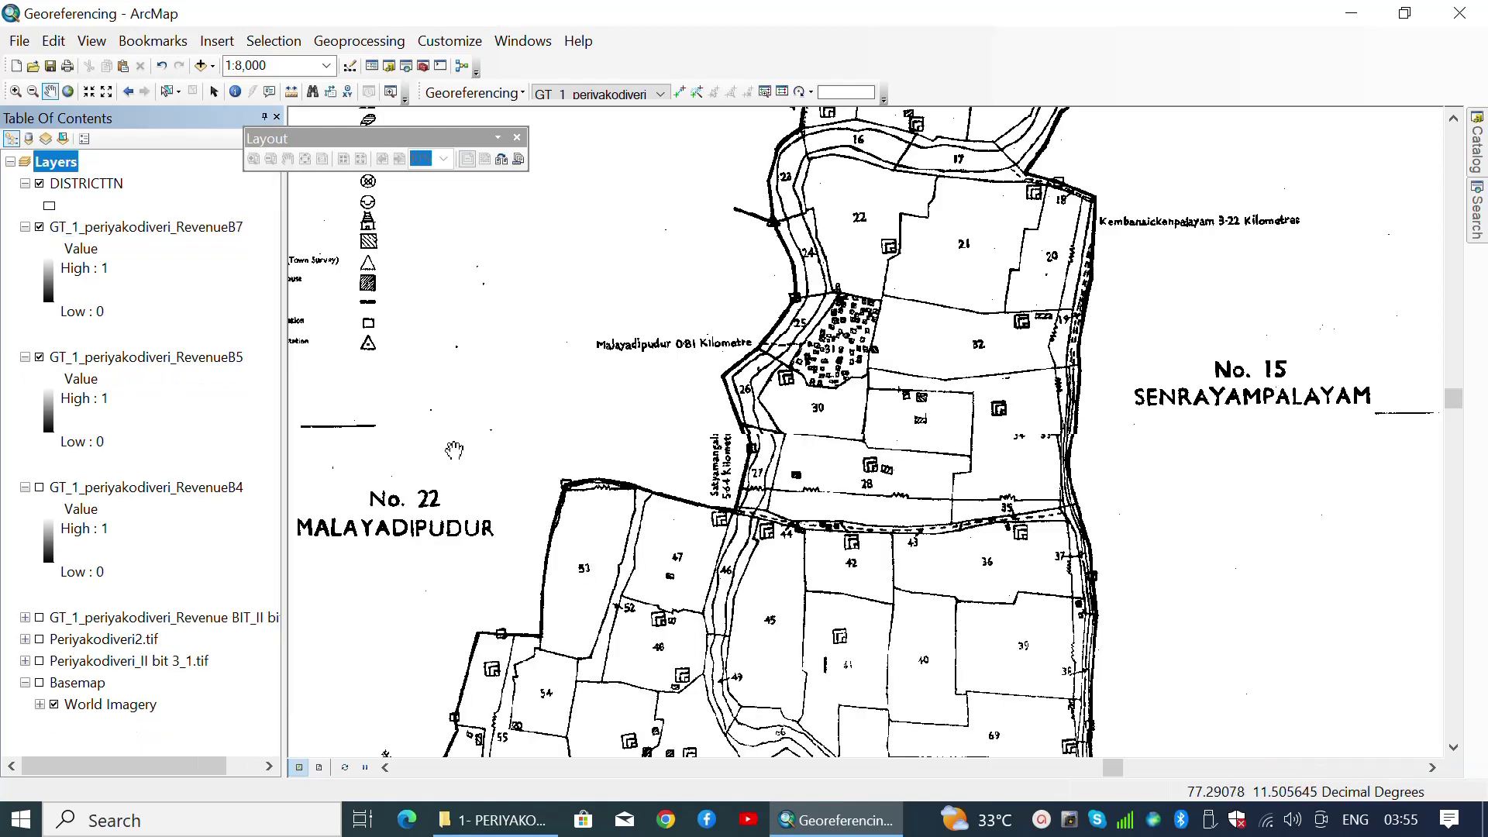
{"action": "left_click", "coordinate": [43, 496]}
{"action": "left_click", "coordinate": [38, 488]}
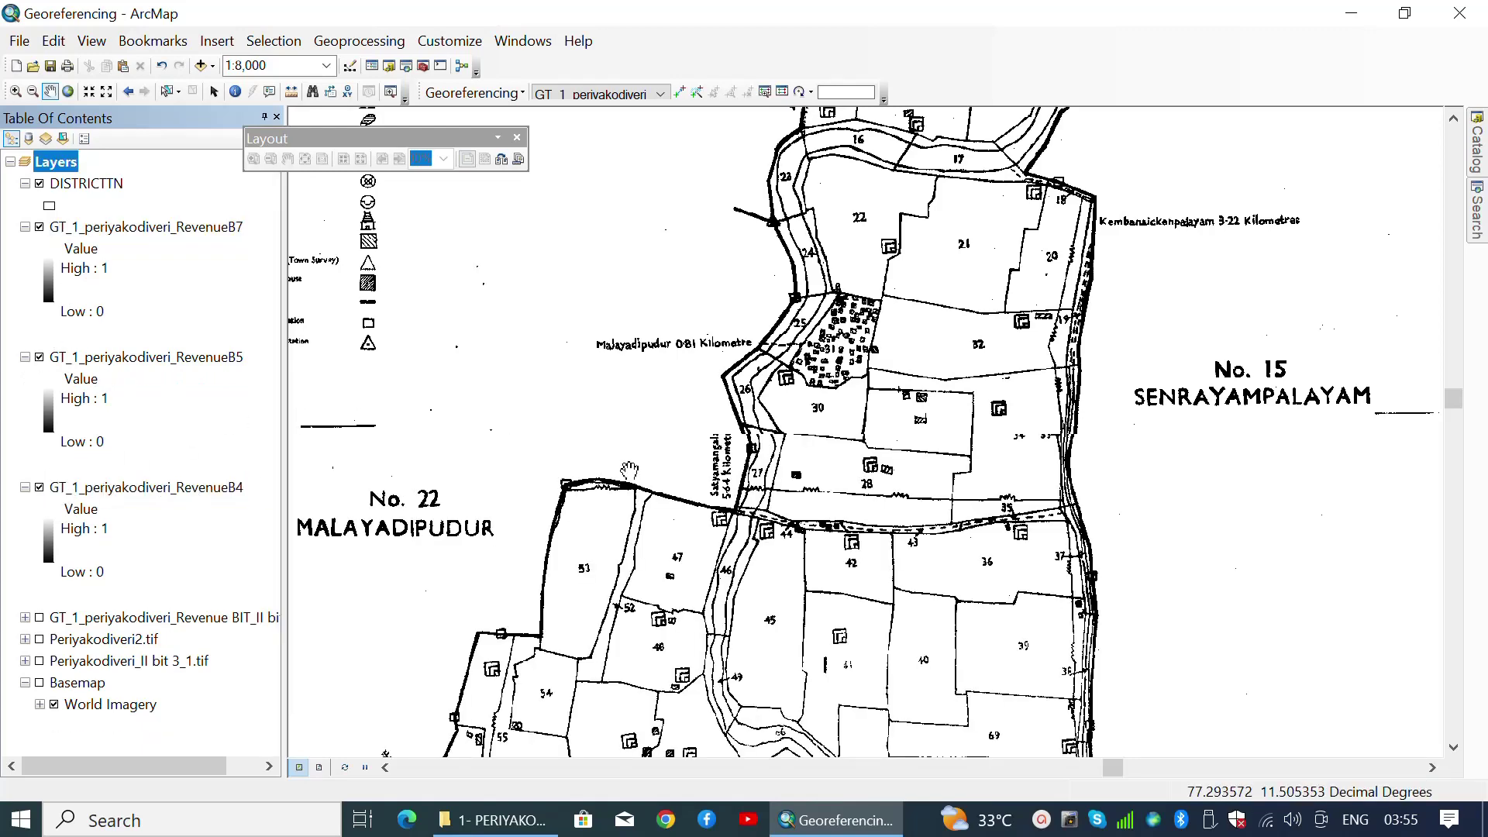
{"action": "scroll", "coordinate": [629, 469], "scroll_direction": "up", "scroll_amount": 4}
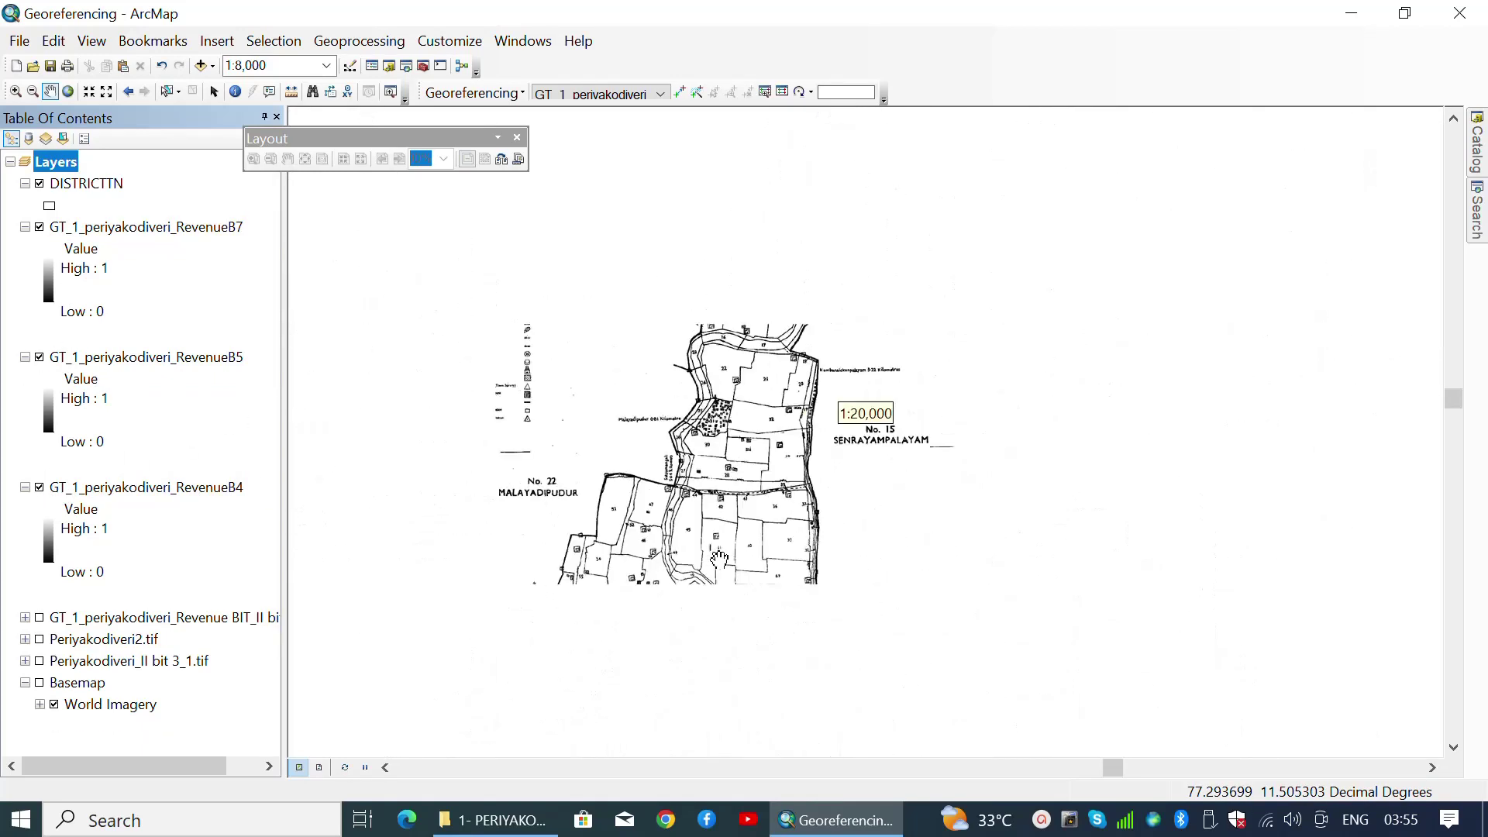
{"action": "left_click_drag", "start_coordinate": [720, 558], "coordinate": [930, 426]}
{"action": "scroll", "coordinate": [929, 425], "scroll_direction": "up", "scroll_amount": 1}
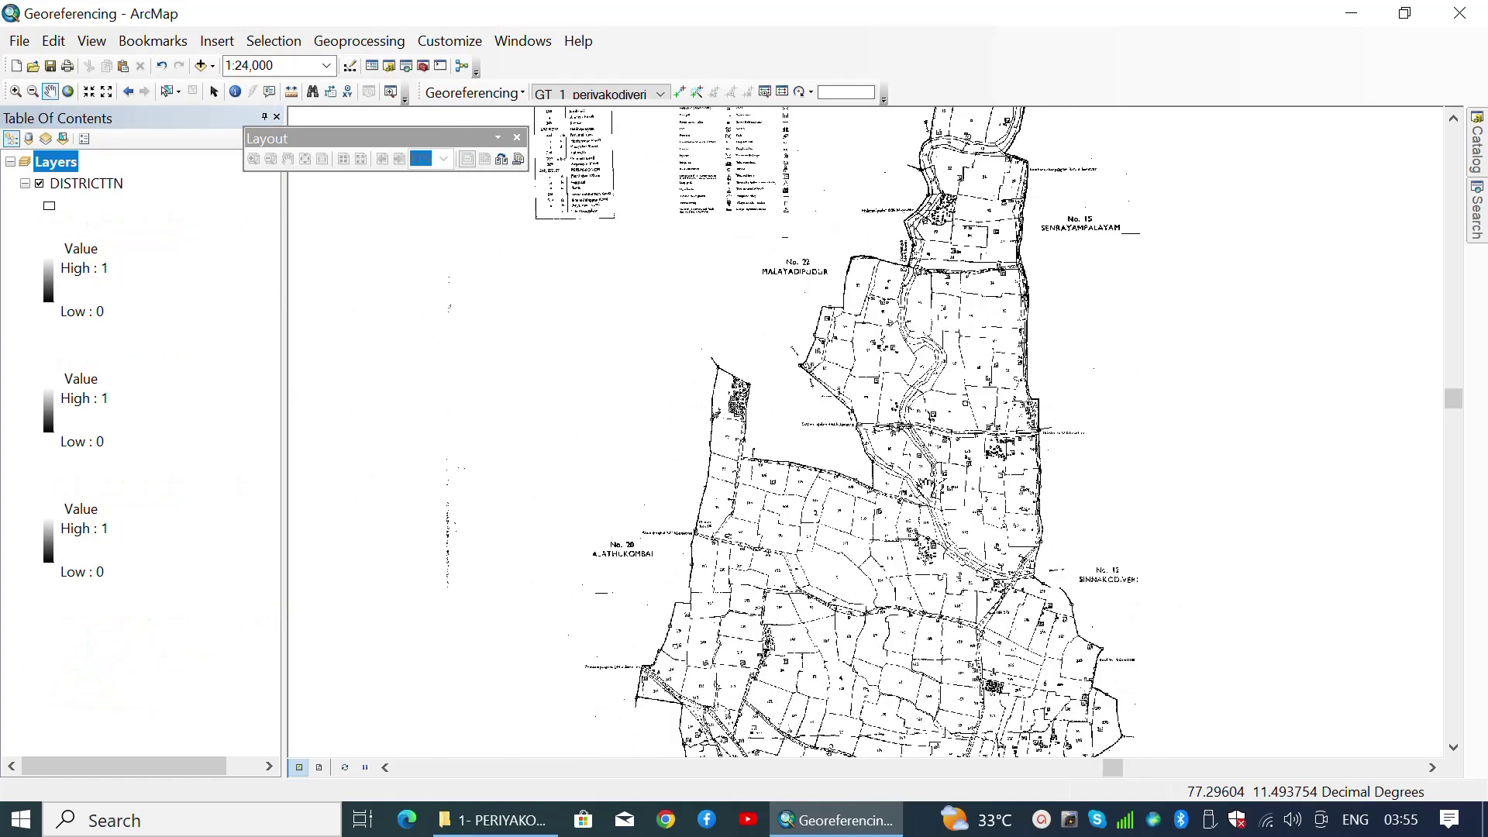
Search for 'mosaic to new raster' and open the Mosaic To New Raster tool.
{"action": "left_click", "coordinate": [1476, 221]}
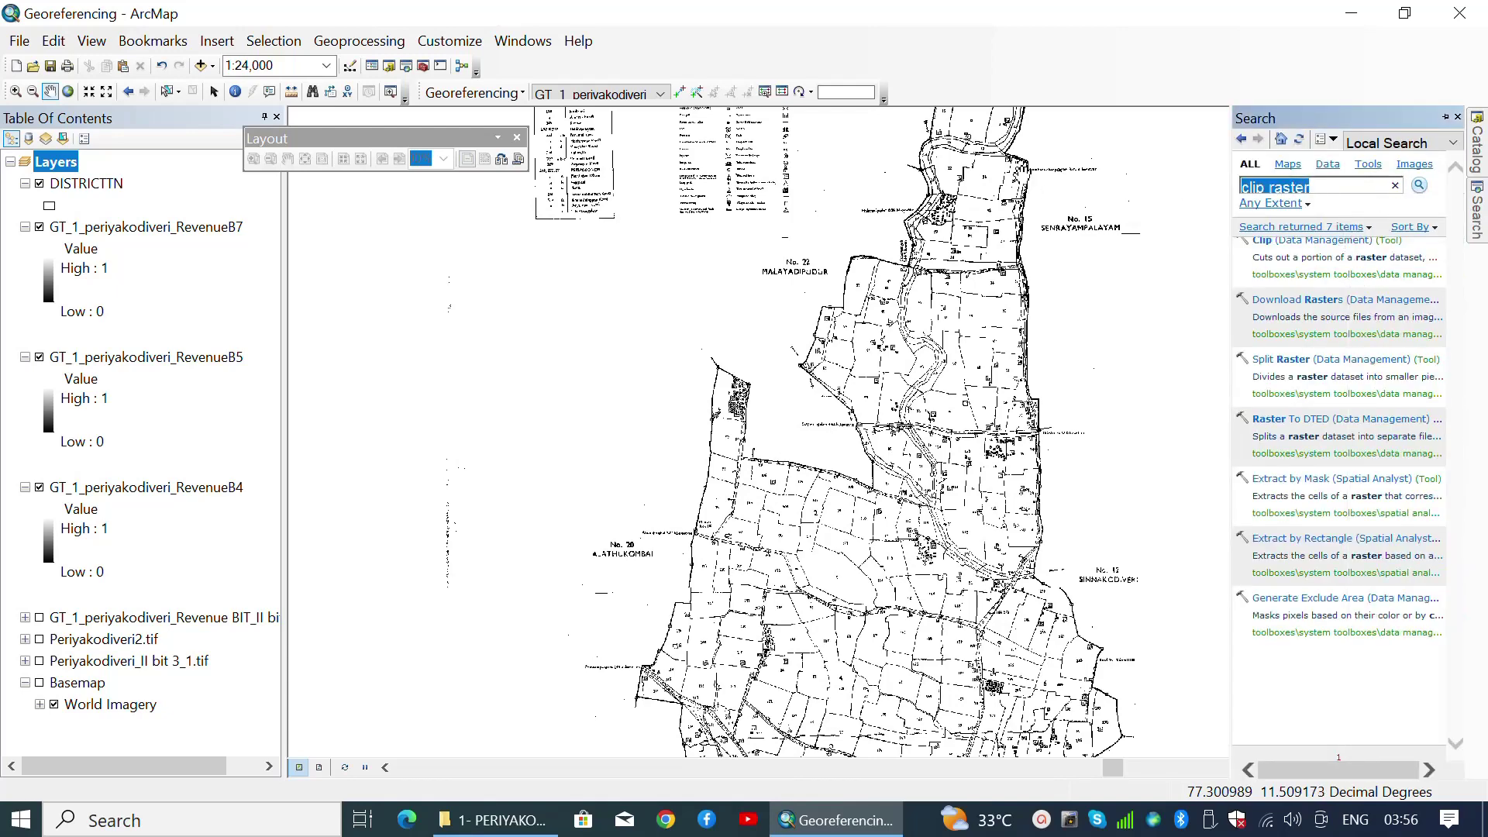
{"action": "key", "text": "BackSpace"}
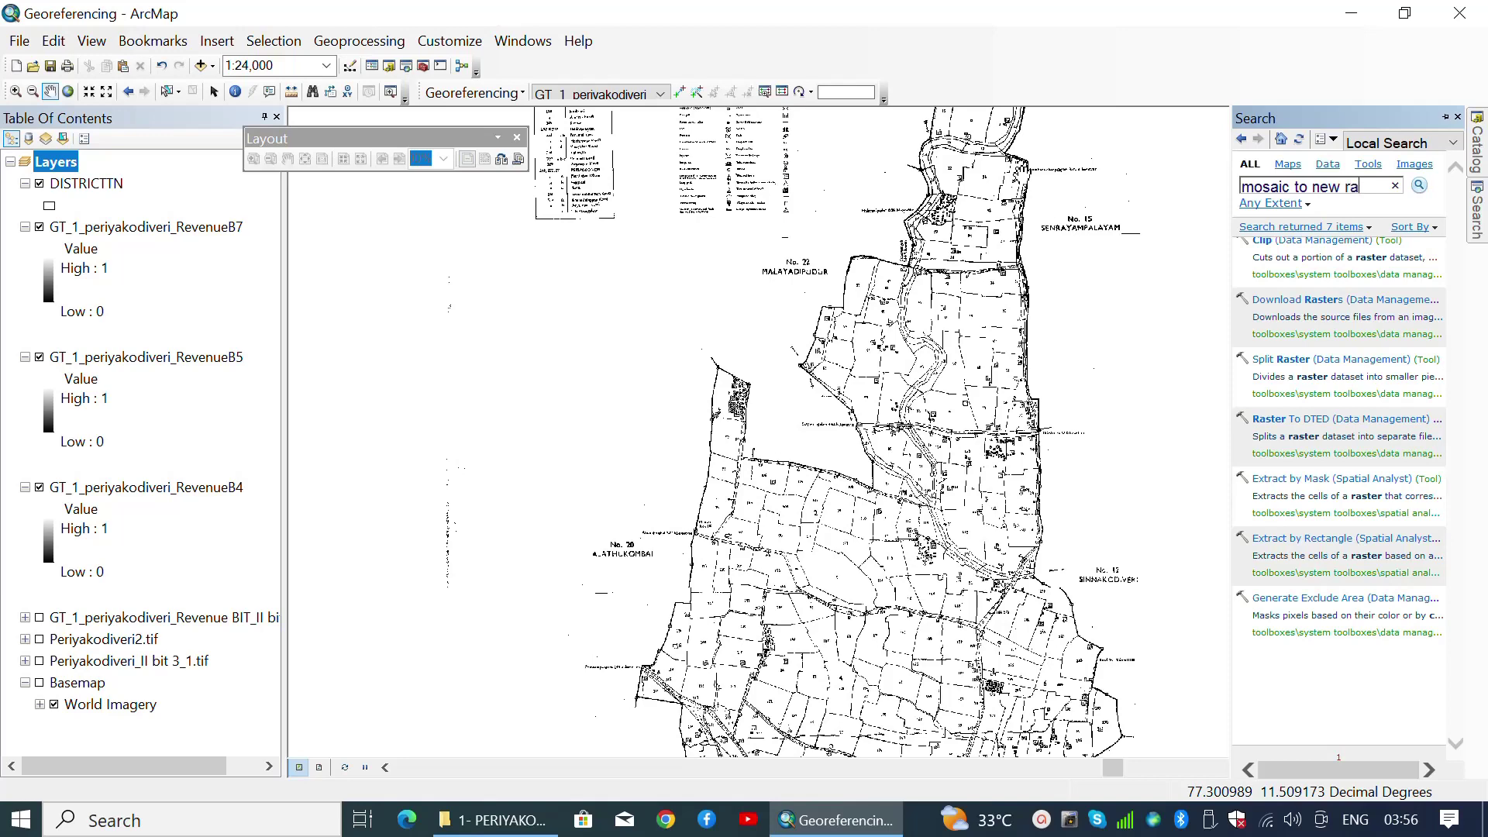
{"action": "key", "text": "Return"}
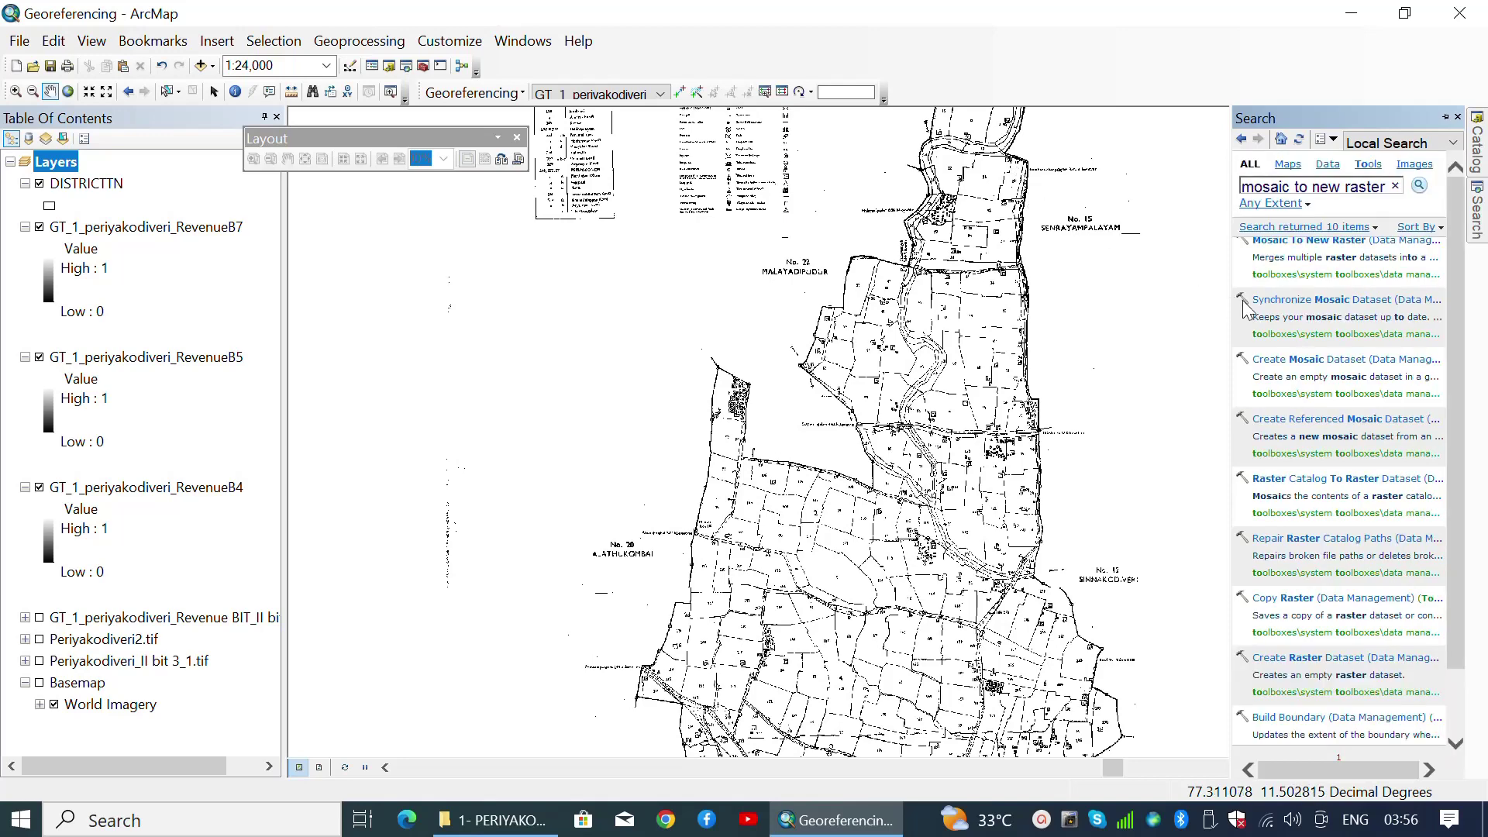
{"action": "left_click", "coordinate": [1321, 241]}
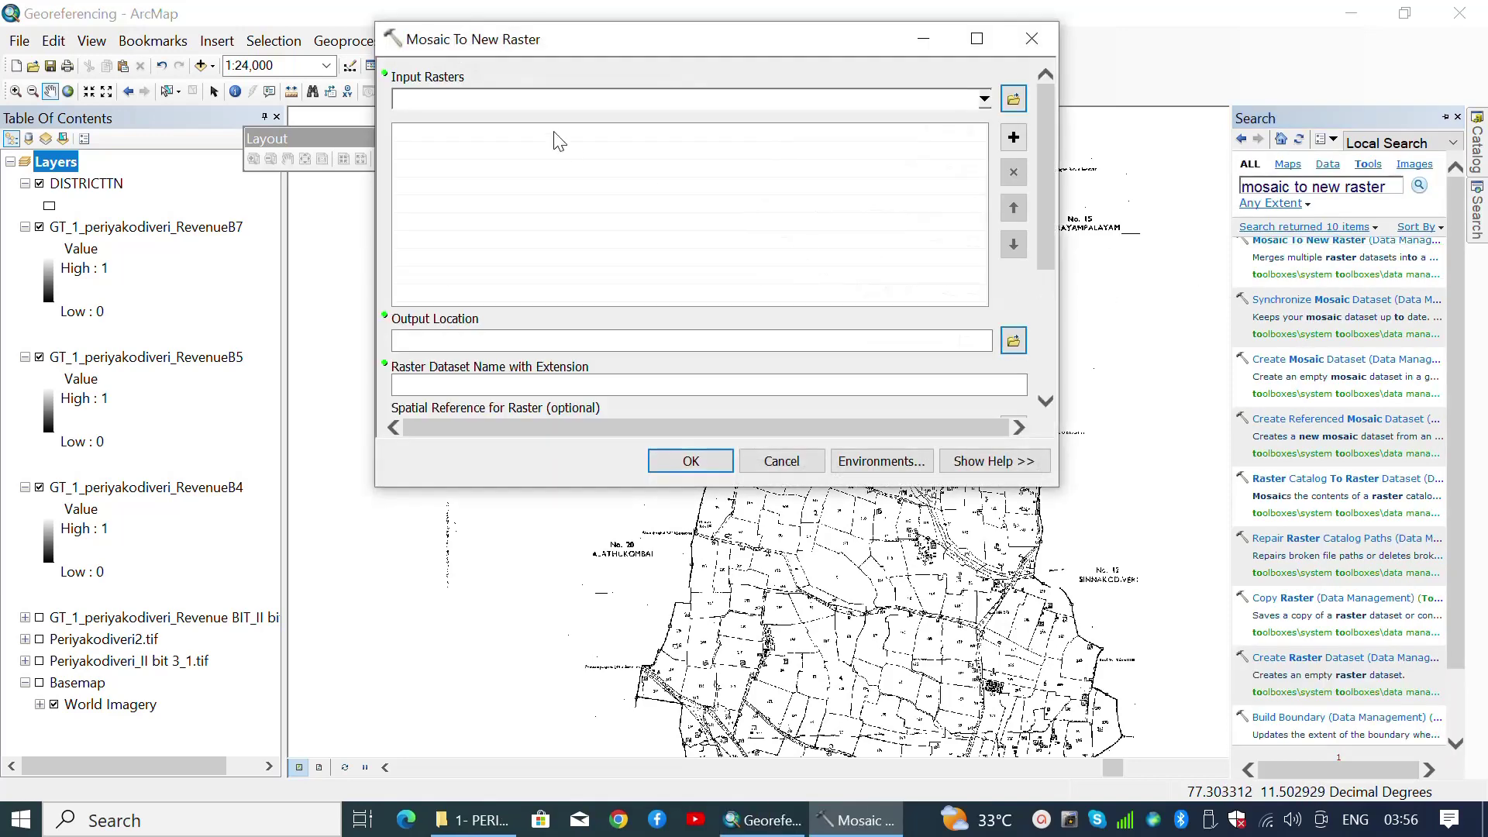
Add RevenueB7, RevenueB5 and RevenueB4 as the mosaic's input rasters.
{"action": "left_click", "coordinate": [983, 100]}
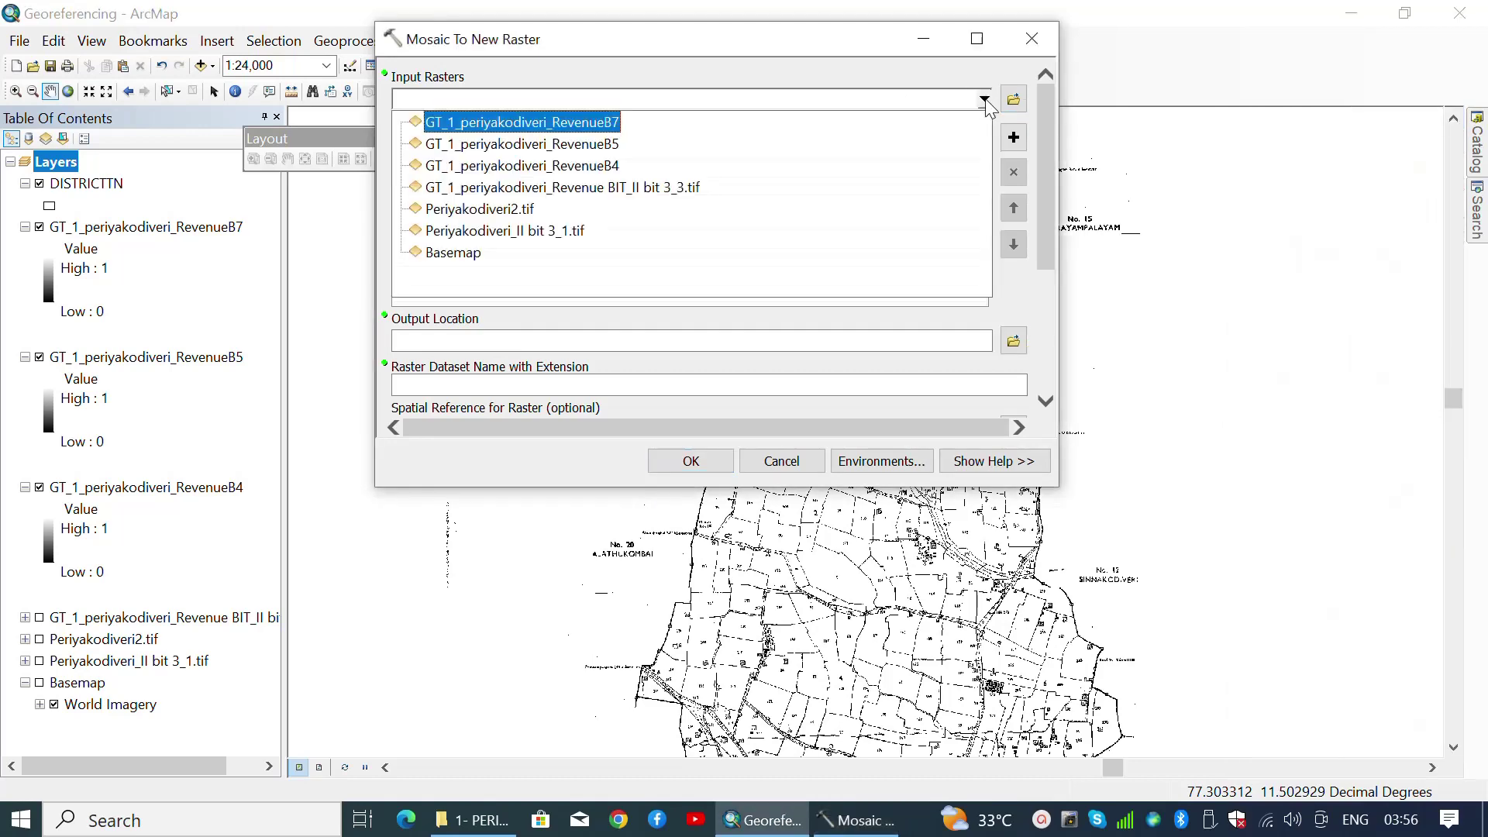
{"action": "left_click", "coordinate": [585, 123]}
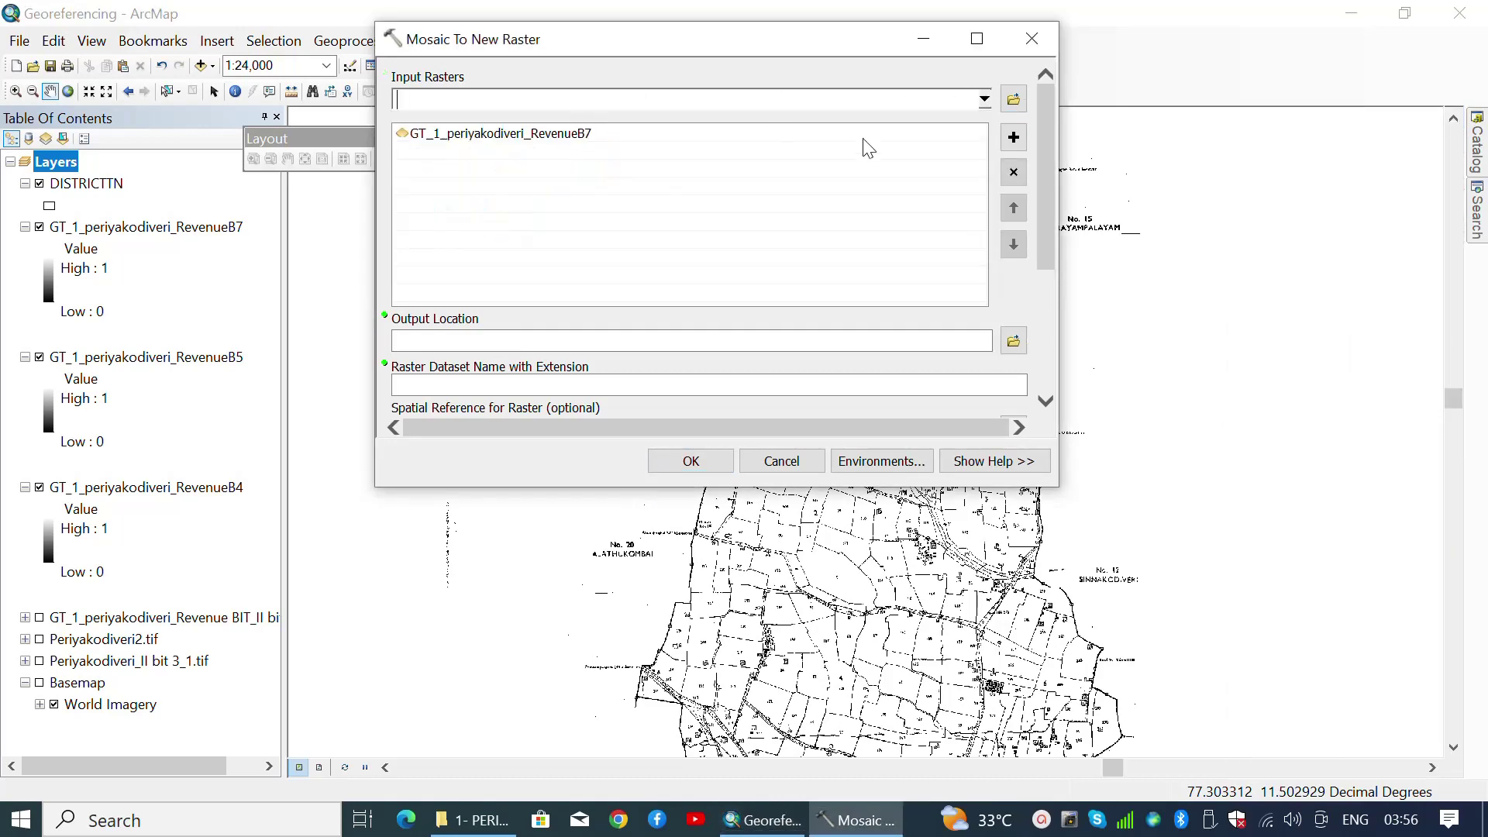
{"action": "left_click", "coordinate": [983, 99]}
{"action": "scroll", "coordinate": [969, 114], "scroll_direction": "down", "scroll_amount": 1}
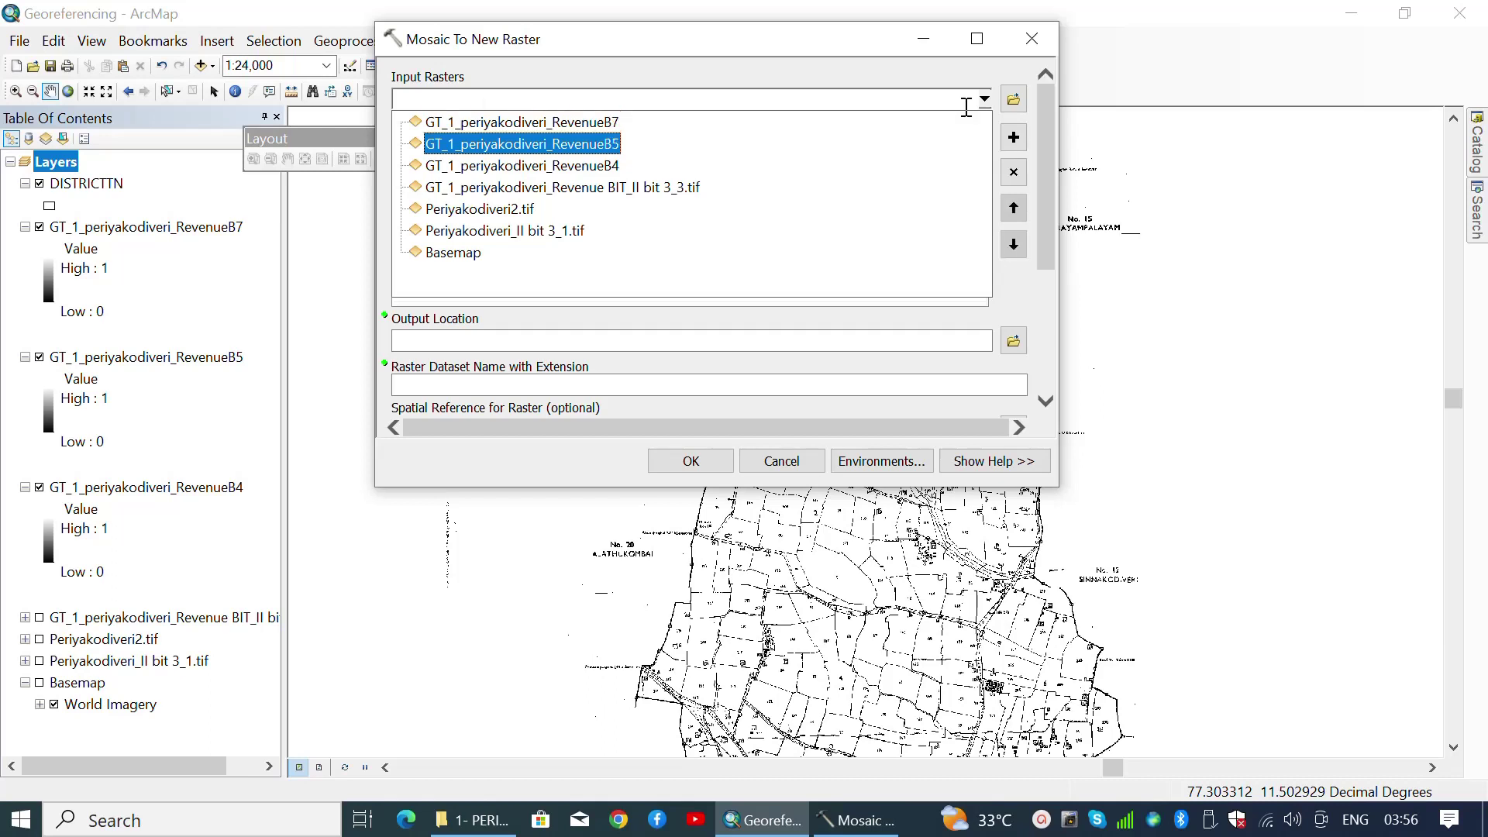
{"action": "scroll", "coordinate": [967, 109], "scroll_direction": "down", "scroll_amount": 1}
{"action": "scroll", "coordinate": [960, 117], "scroll_direction": "up", "scroll_amount": 2}
{"action": "scroll", "coordinate": [950, 123], "scroll_direction": "down", "scroll_amount": 6}
{"action": "left_click", "coordinate": [1027, 290]}
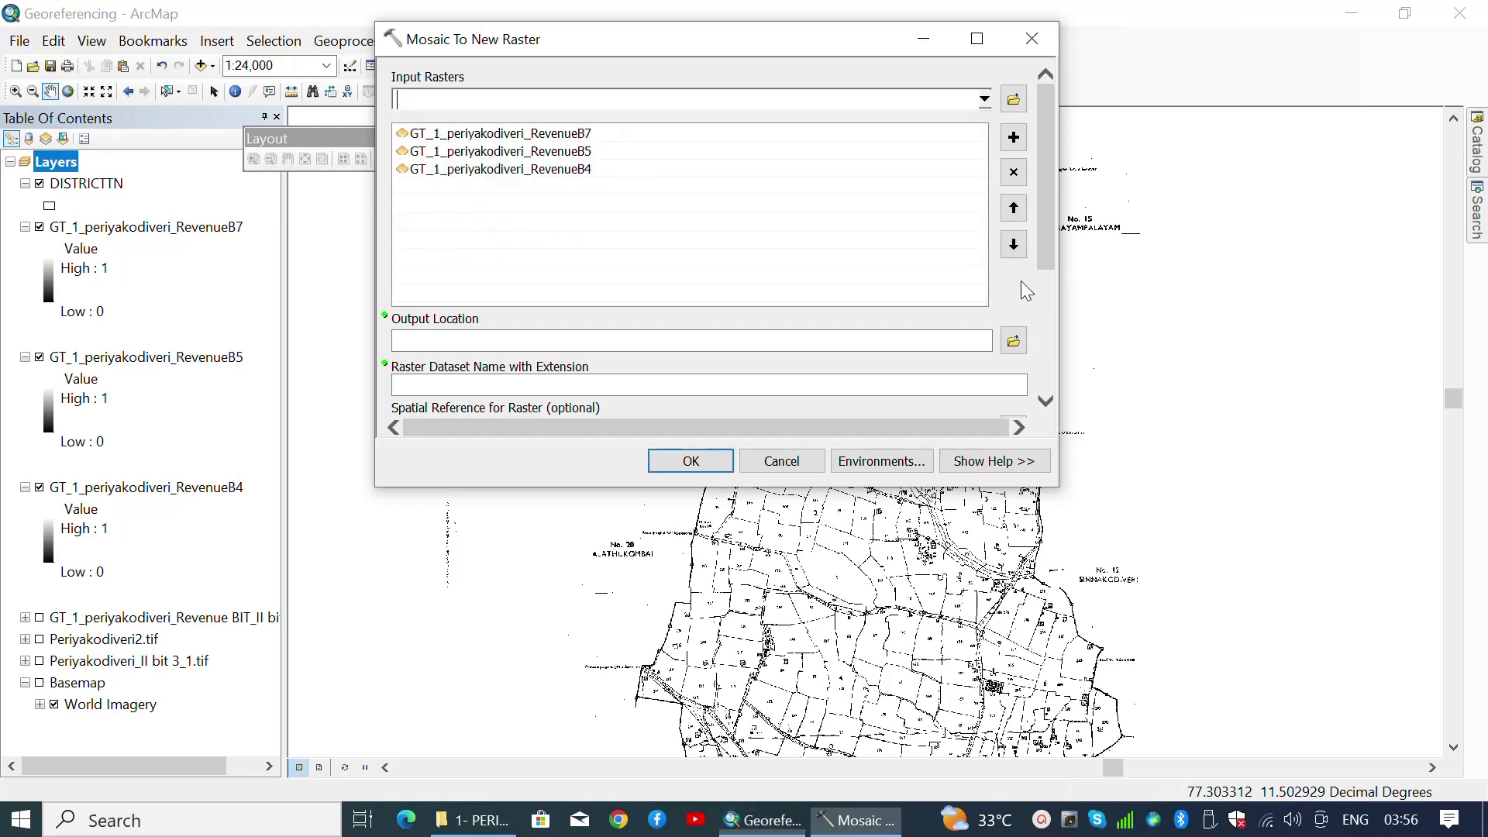
Set the output location to the 1- PERIYAKODIVERI -3BITS desktop folder.
{"action": "scroll", "coordinate": [697, 178], "scroll_direction": "down", "scroll_amount": 3}
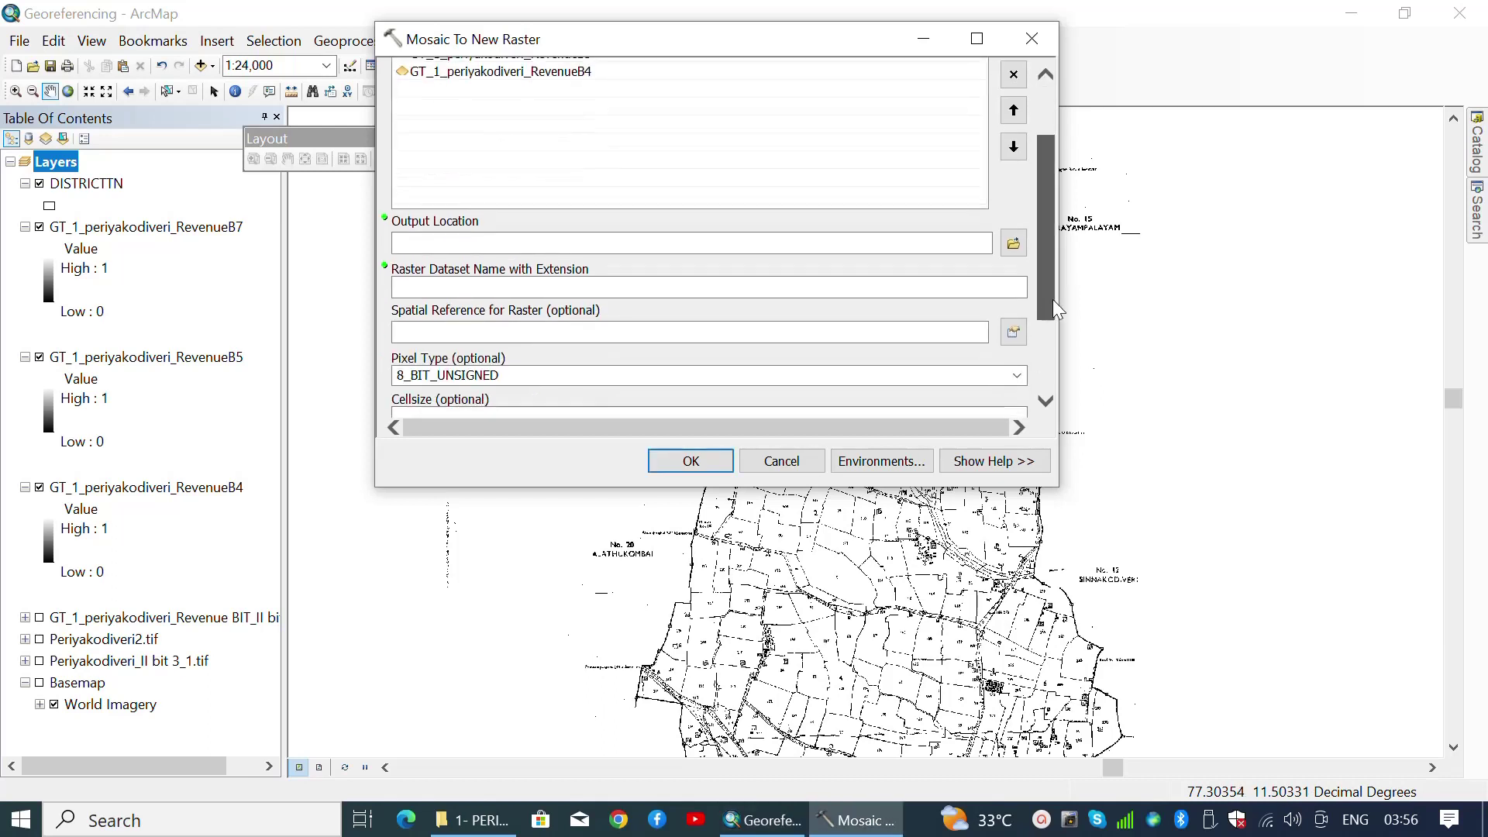
{"action": "left_click", "coordinate": [1013, 242]}
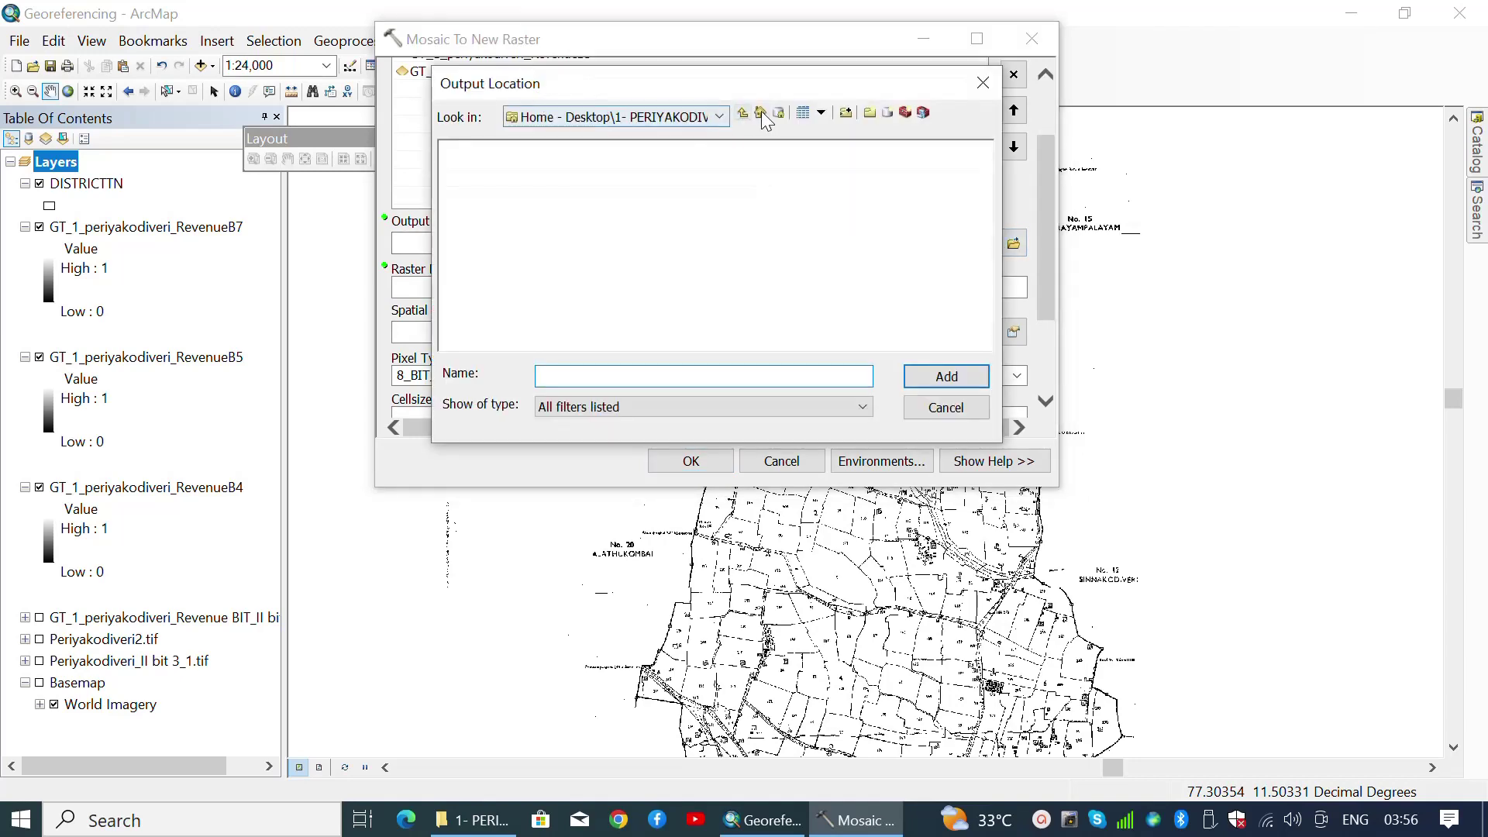
{"action": "left_click", "coordinate": [720, 116]}
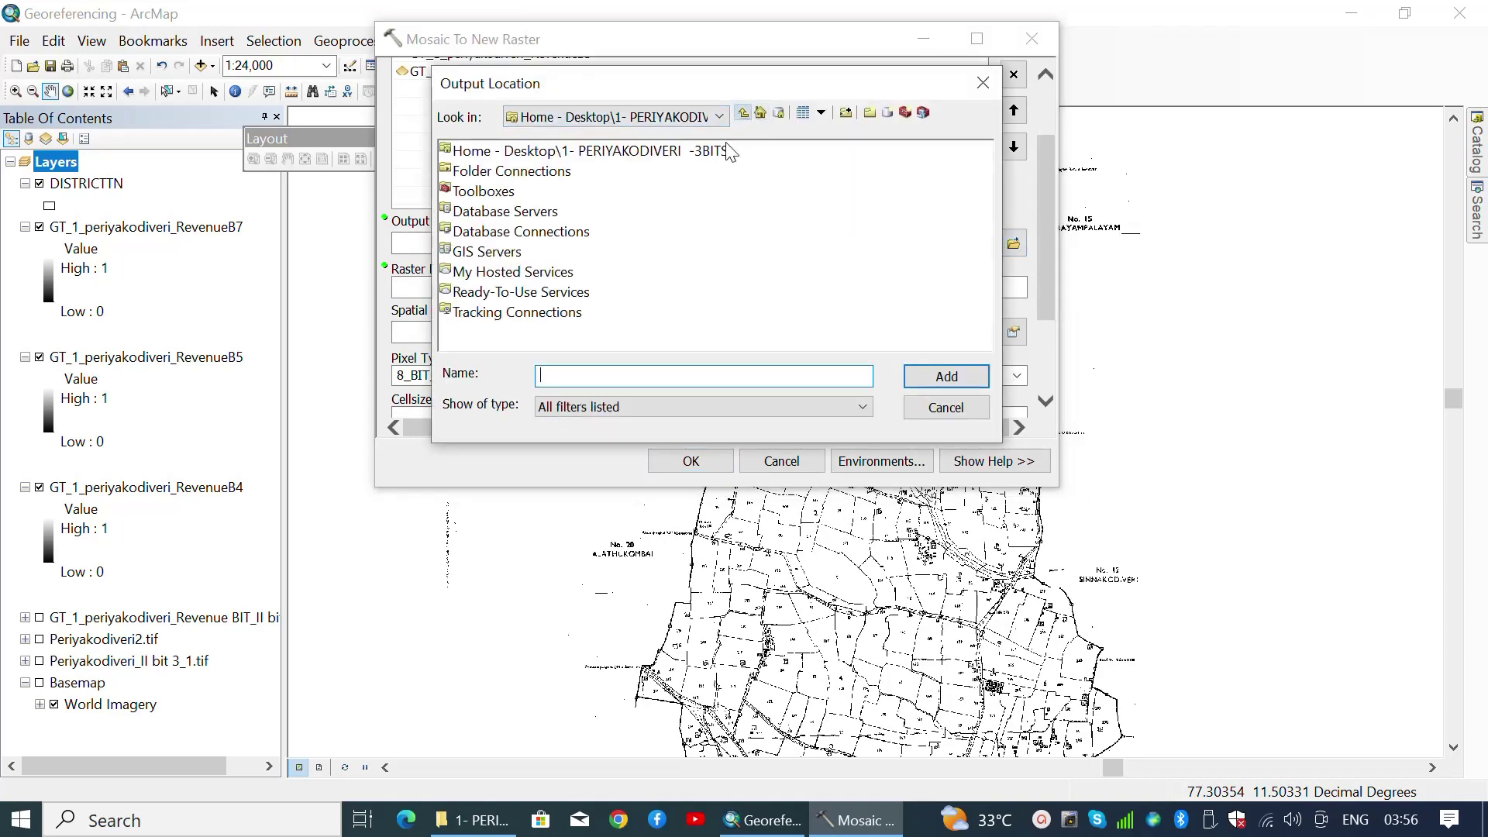
{"action": "left_click", "coordinate": [945, 376]}
{"action": "scroll", "coordinate": [1046, 298], "scroll_direction": "down", "scroll_amount": 1}
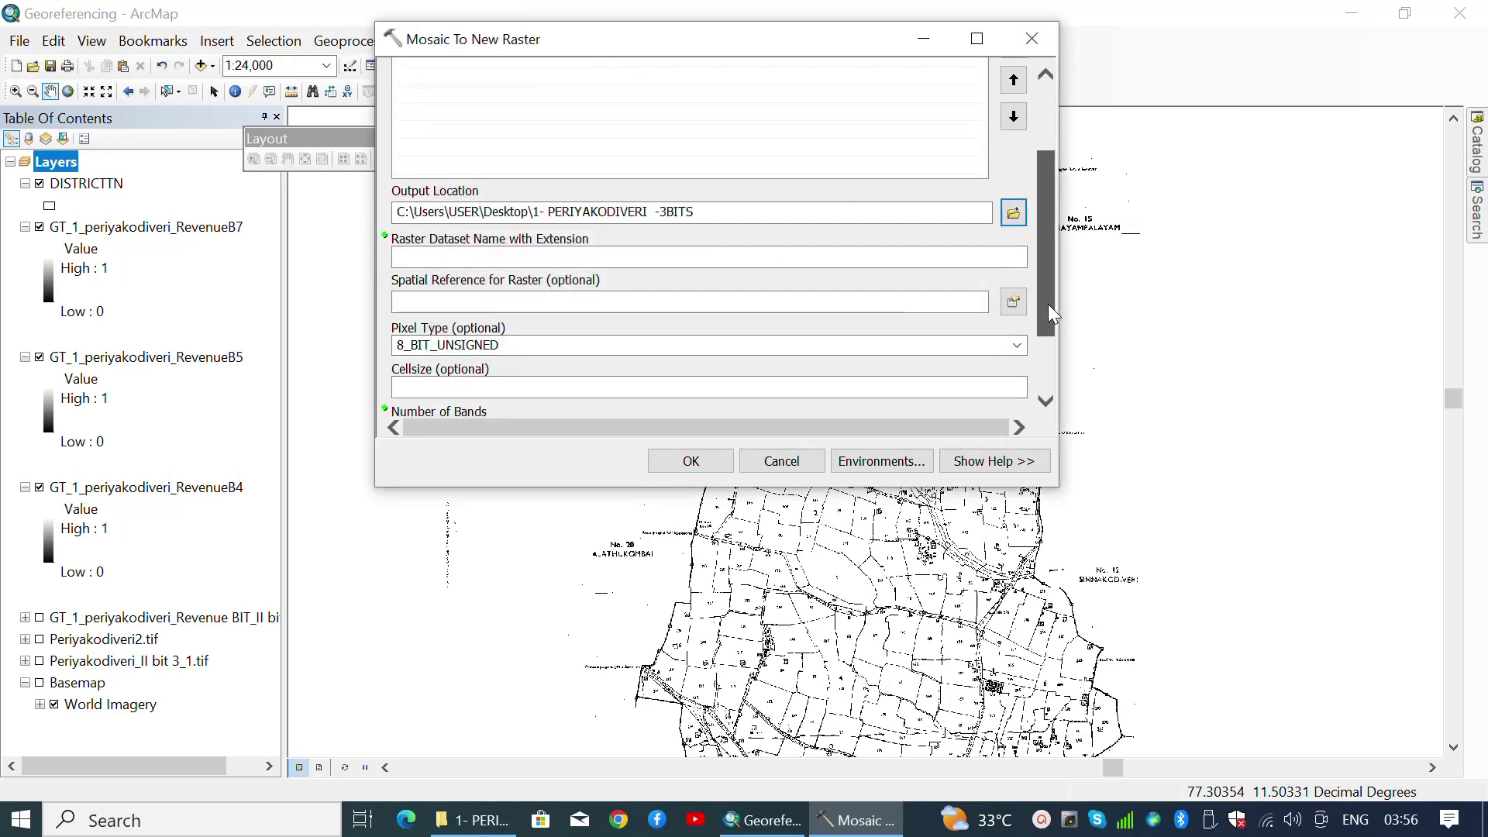
Copy the bit 3_6 TIF's file name in Explorer and paste it as the mosaic's output raster name.
{"action": "left_click", "coordinate": [473, 820]}
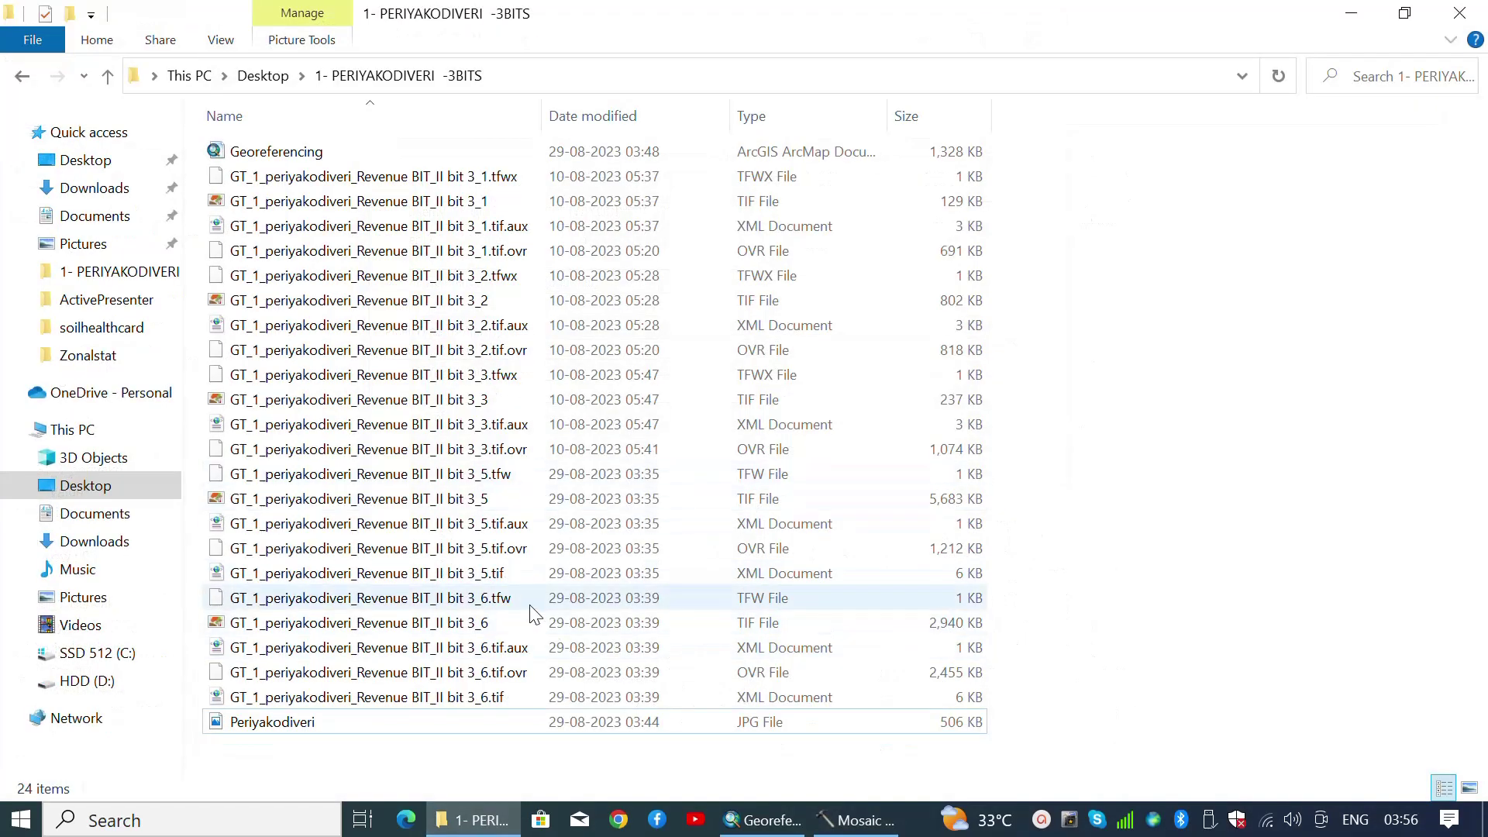
{"action": "left_click", "coordinate": [496, 626]}
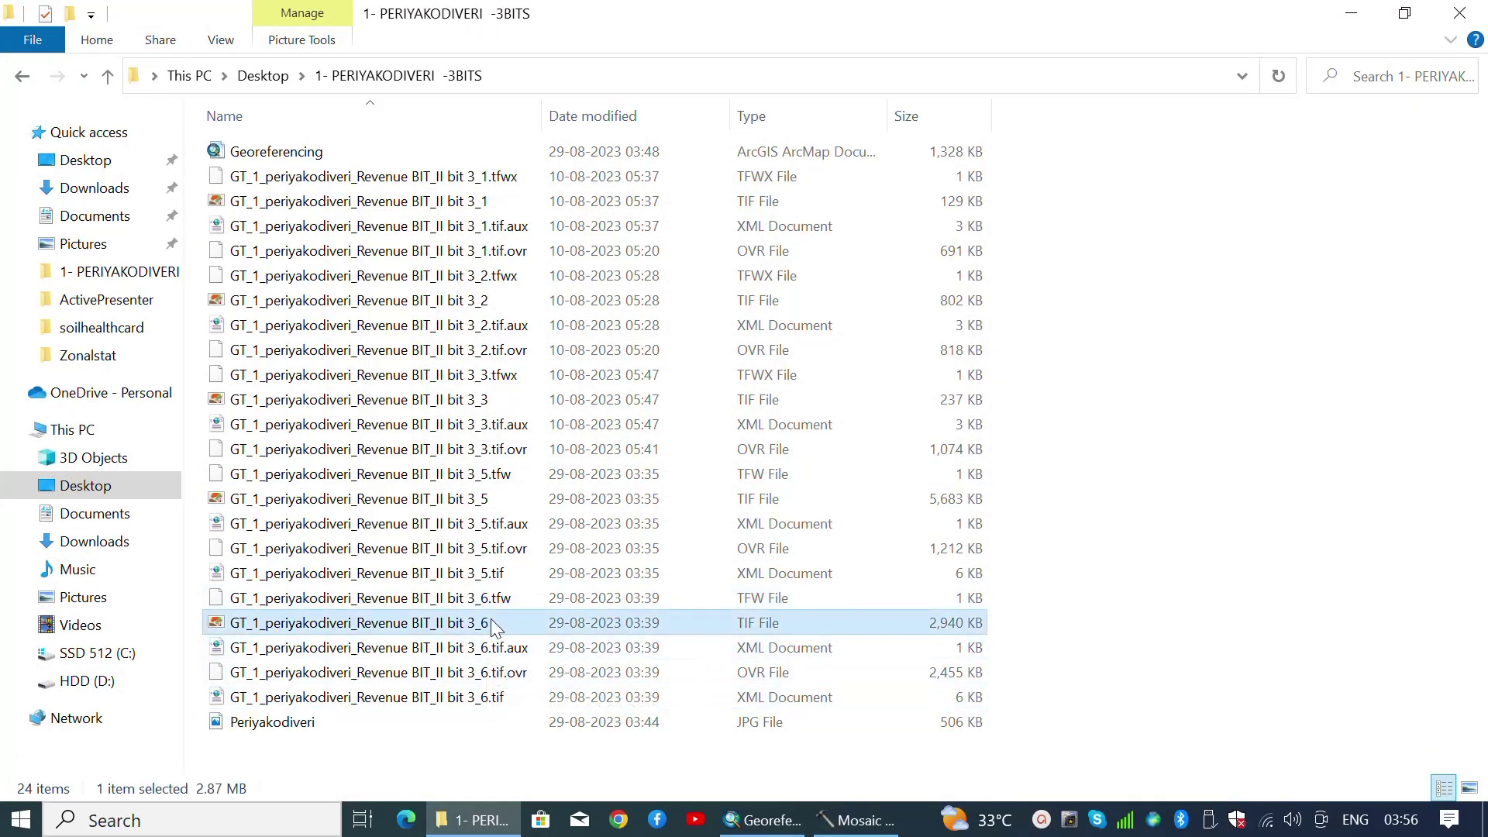
{"action": "left_click", "coordinate": [493, 626]}
{"action": "key", "text": "ctrl+c"}
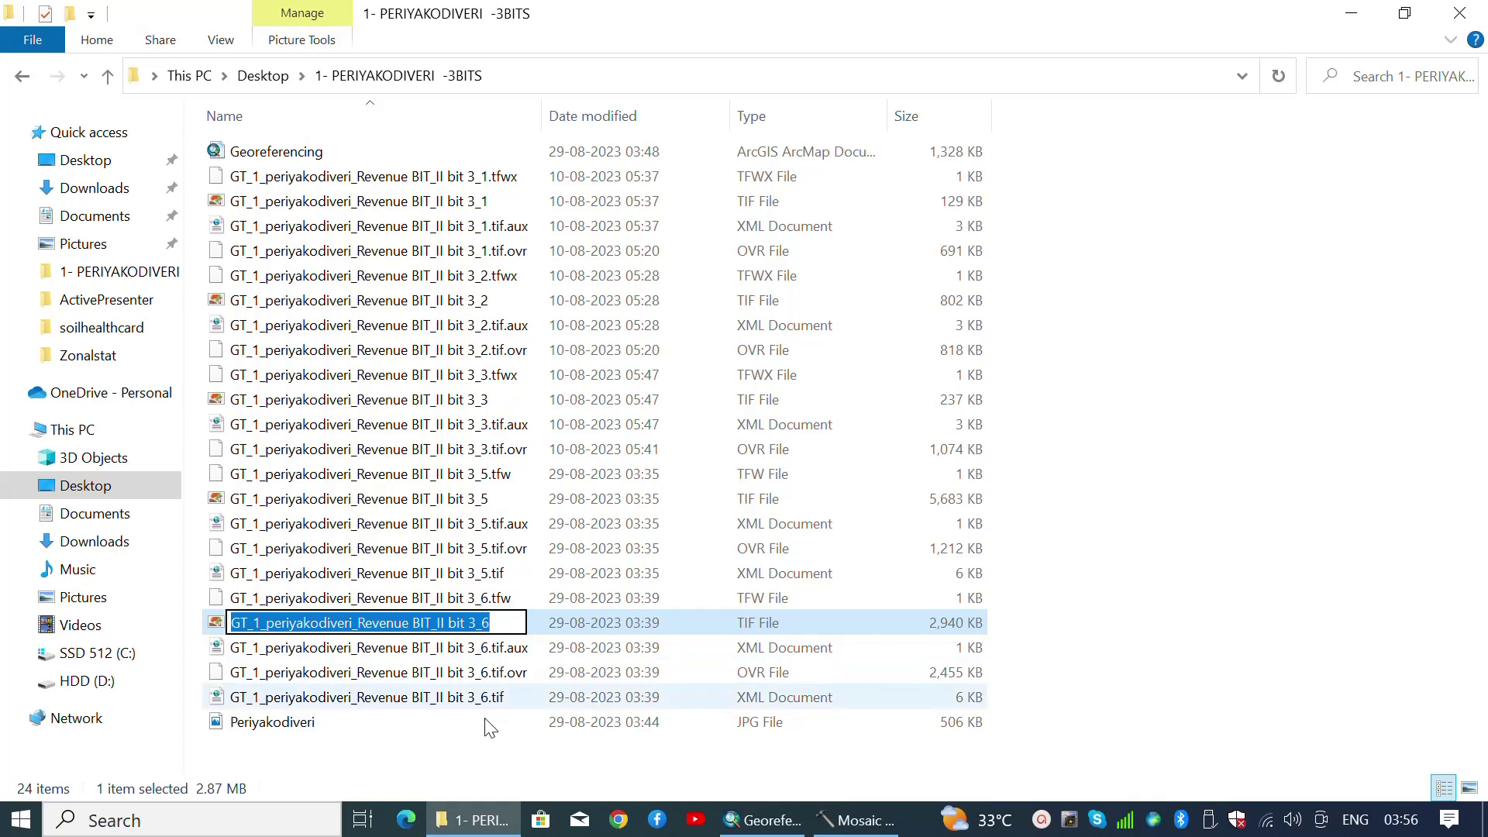
{"action": "left_click", "coordinate": [853, 820]}
{"action": "left_click", "coordinate": [598, 256]}
{"action": "key", "text": "ctrl+v"}
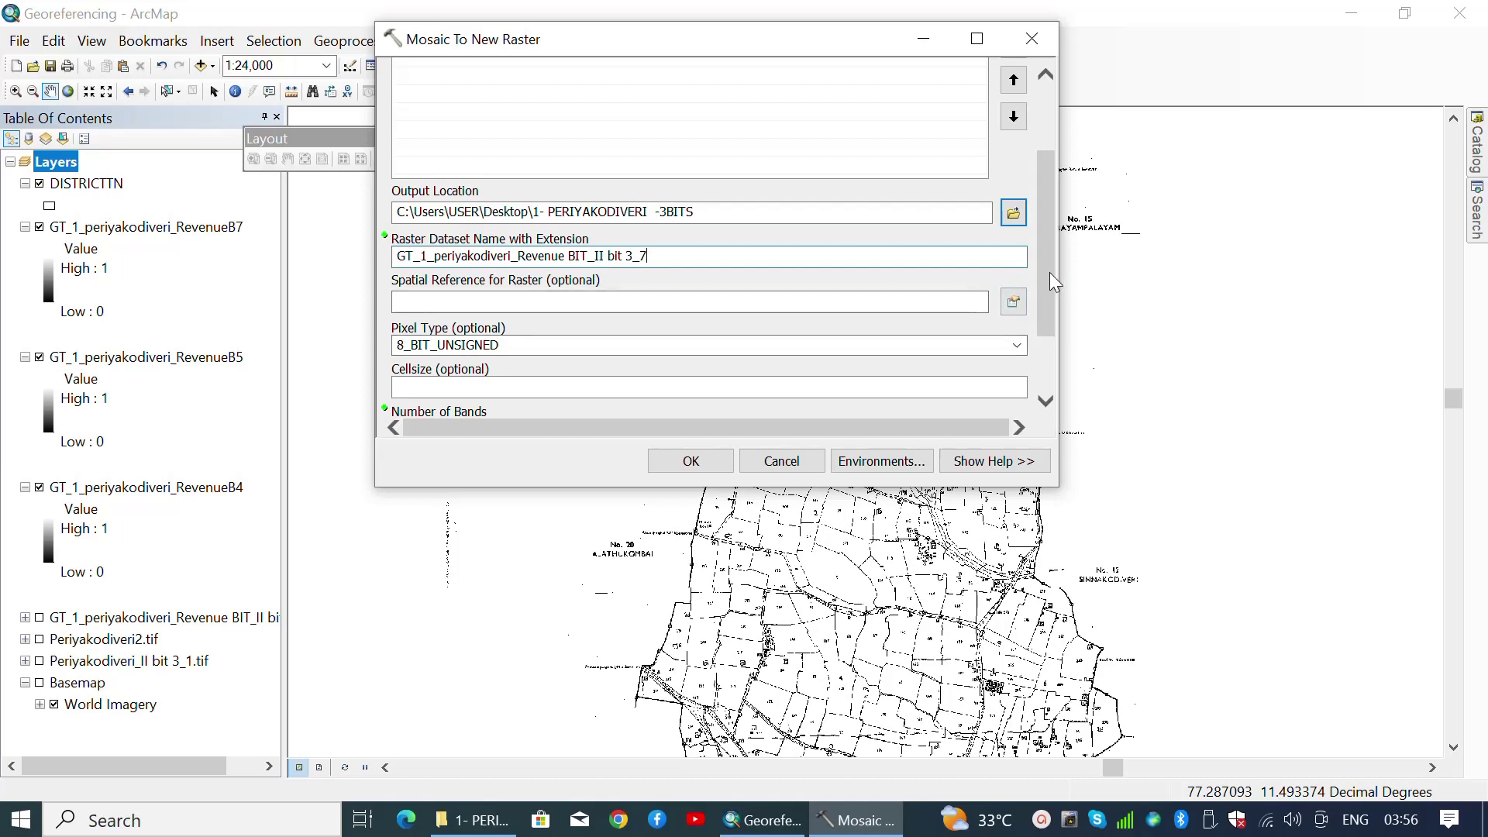
Check RevenueB4's layer Source properties to confirm it is a 1-bit raster.
{"action": "left_click_drag", "start_coordinate": [1050, 272], "coordinate": [1031, 335]}
{"action": "left_click", "coordinate": [1022, 325]}
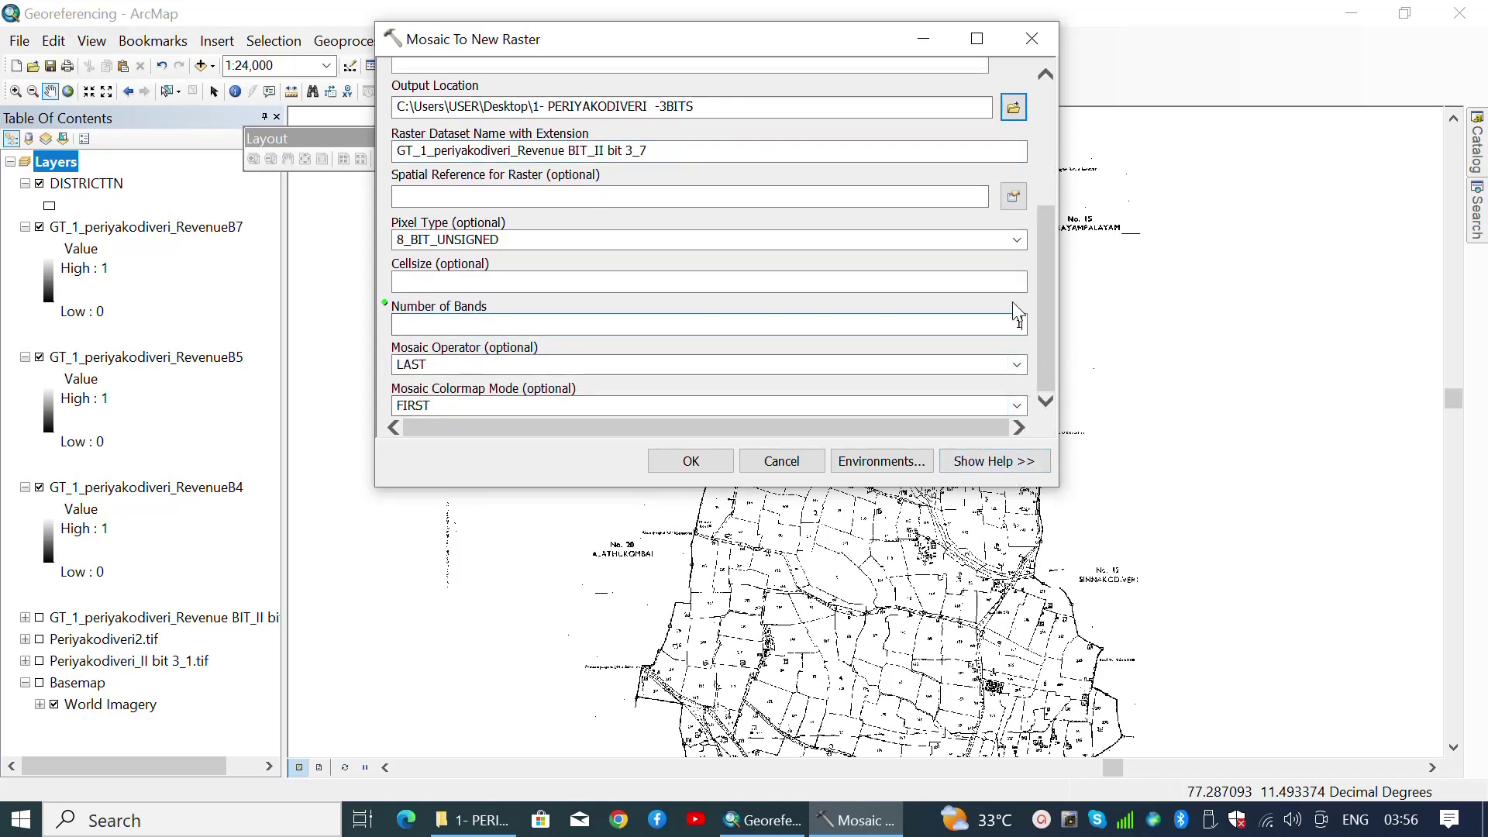
{"action": "right_click", "coordinate": [177, 488]}
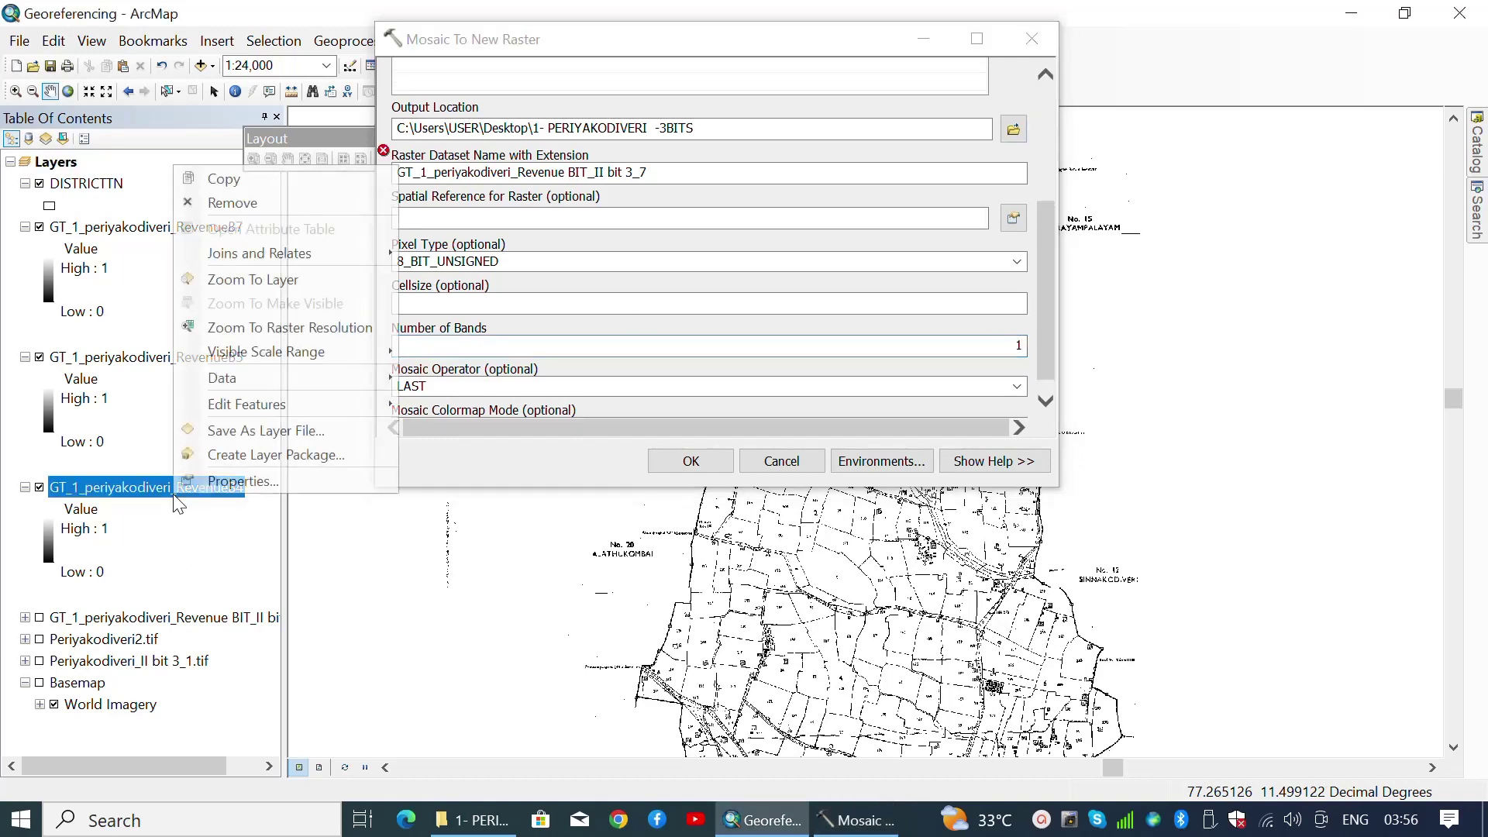
{"action": "left_click", "coordinate": [245, 482]}
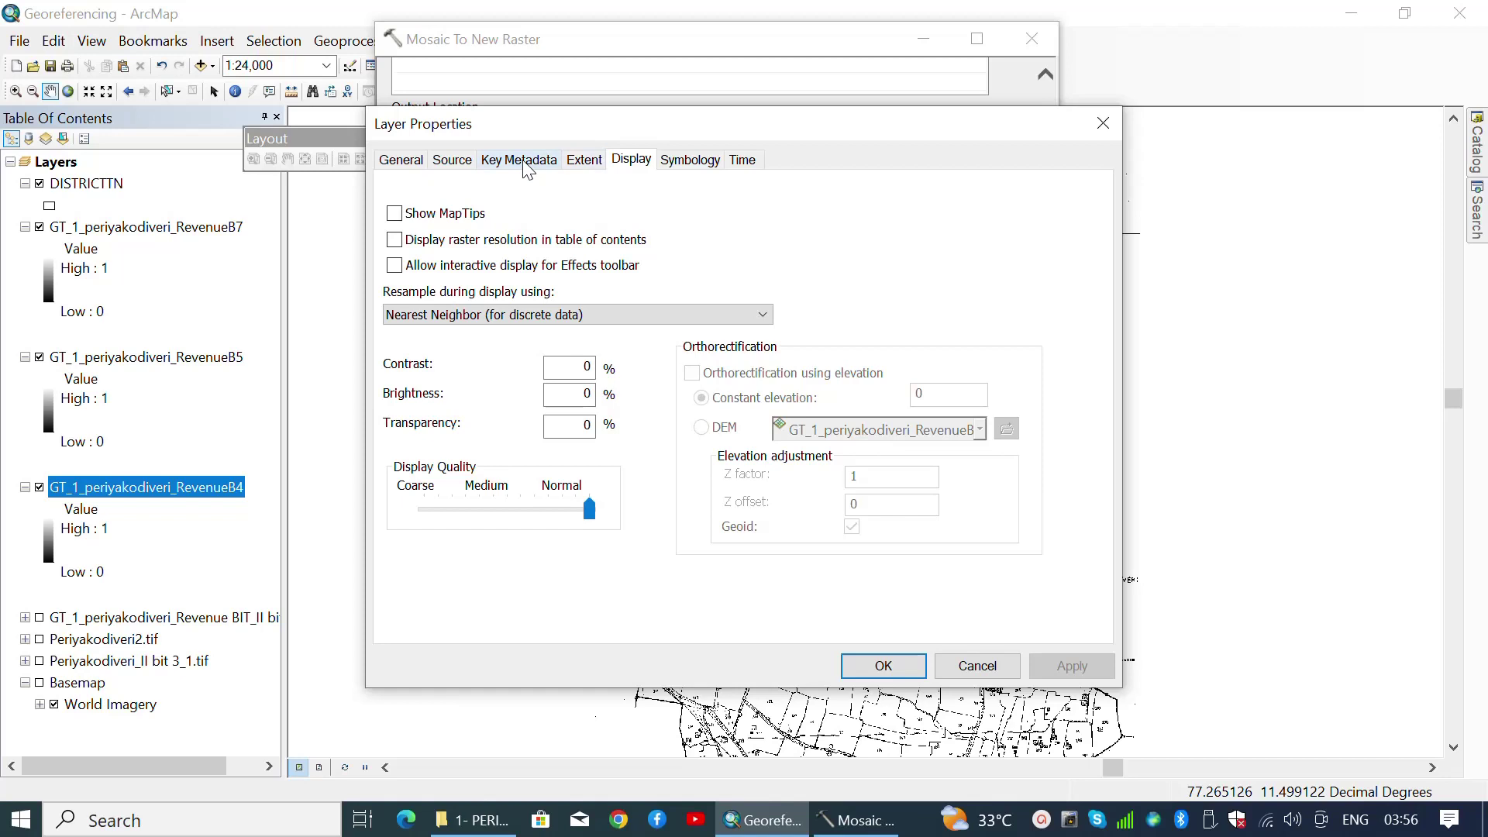
{"action": "left_click", "coordinate": [465, 168]}
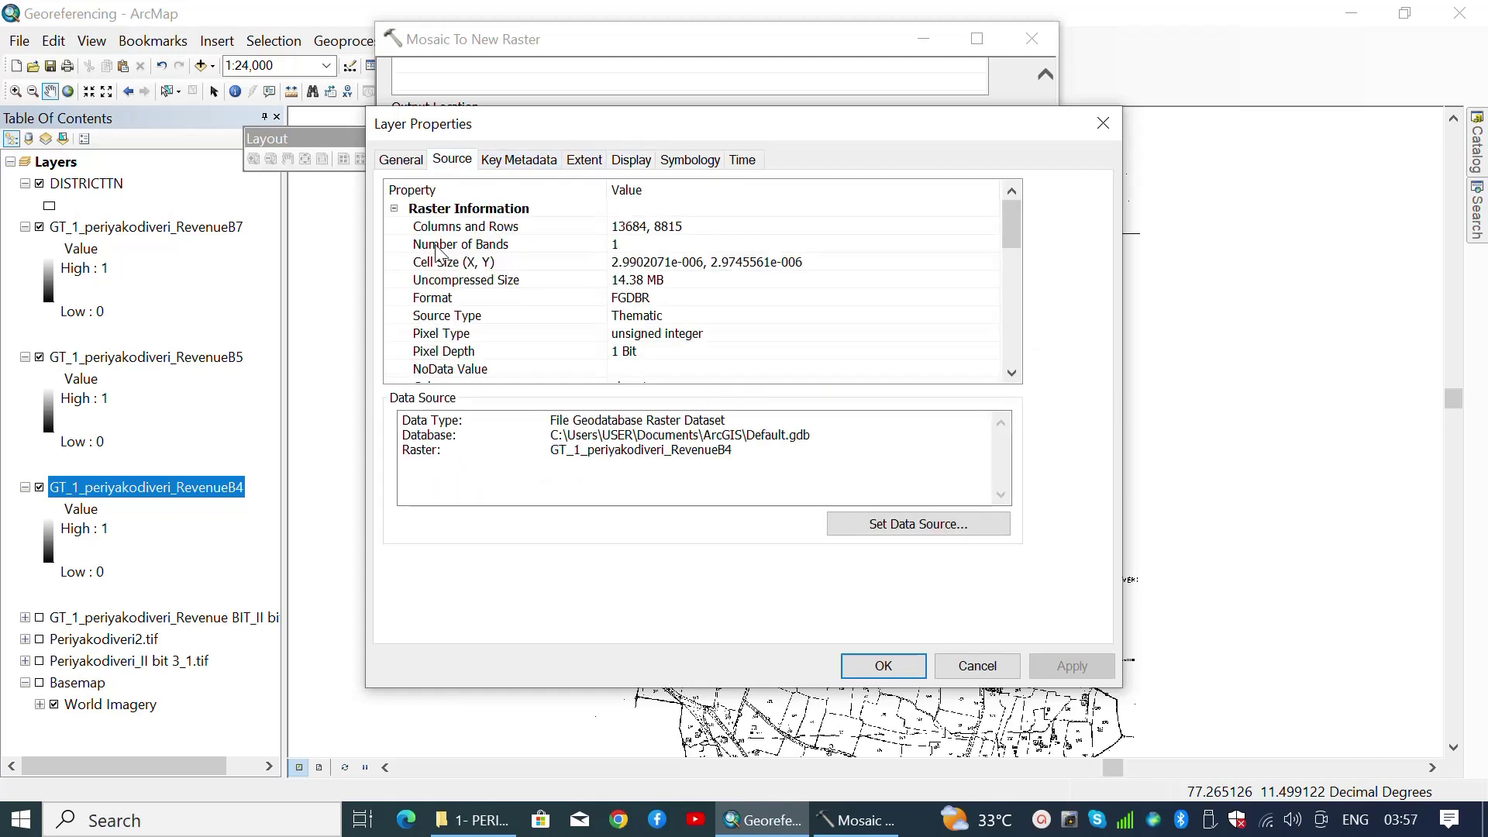
{"action": "left_click", "coordinate": [471, 246]}
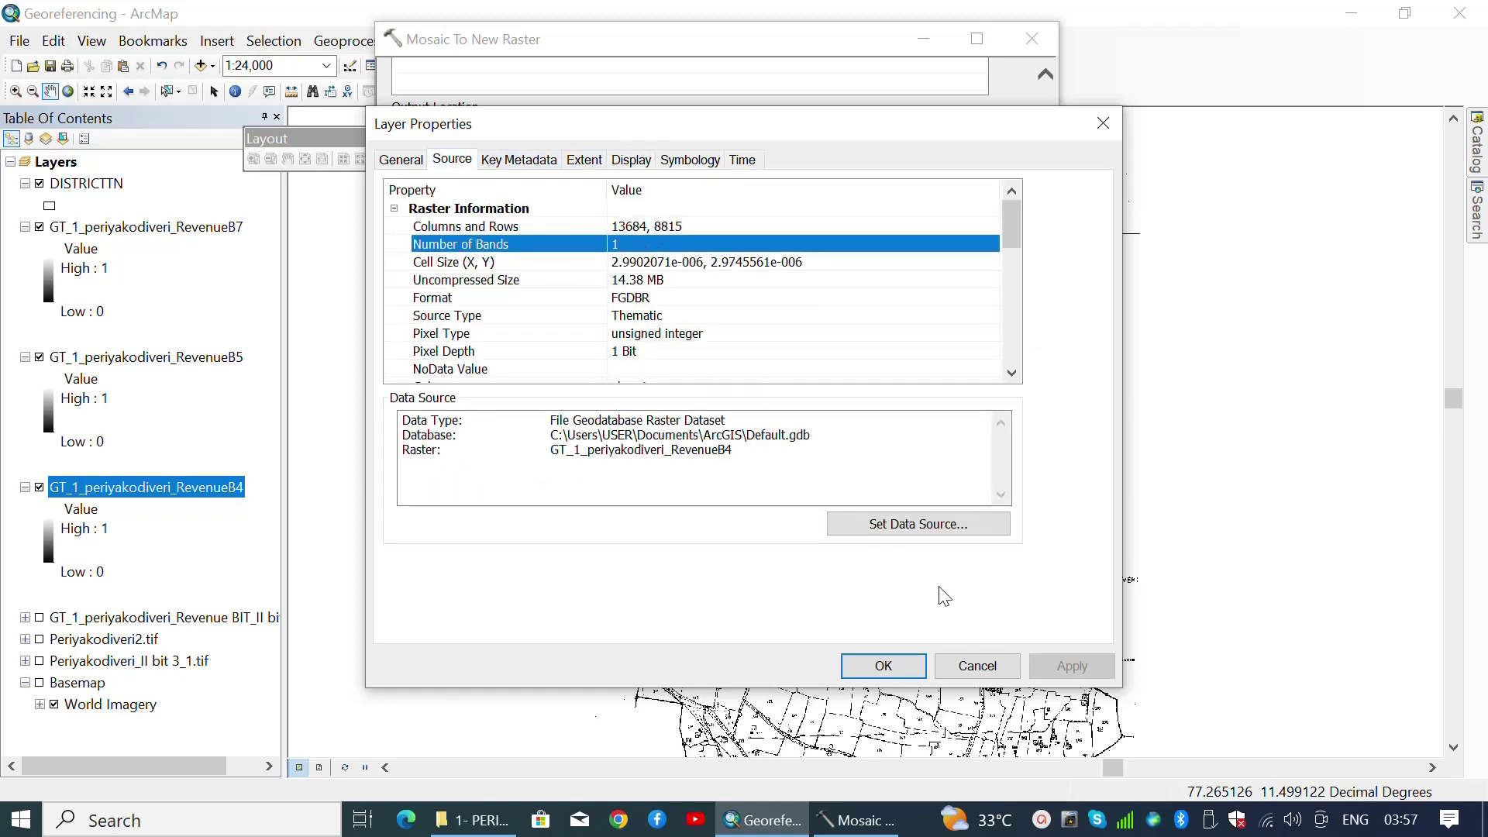
{"action": "left_click", "coordinate": [884, 666]}
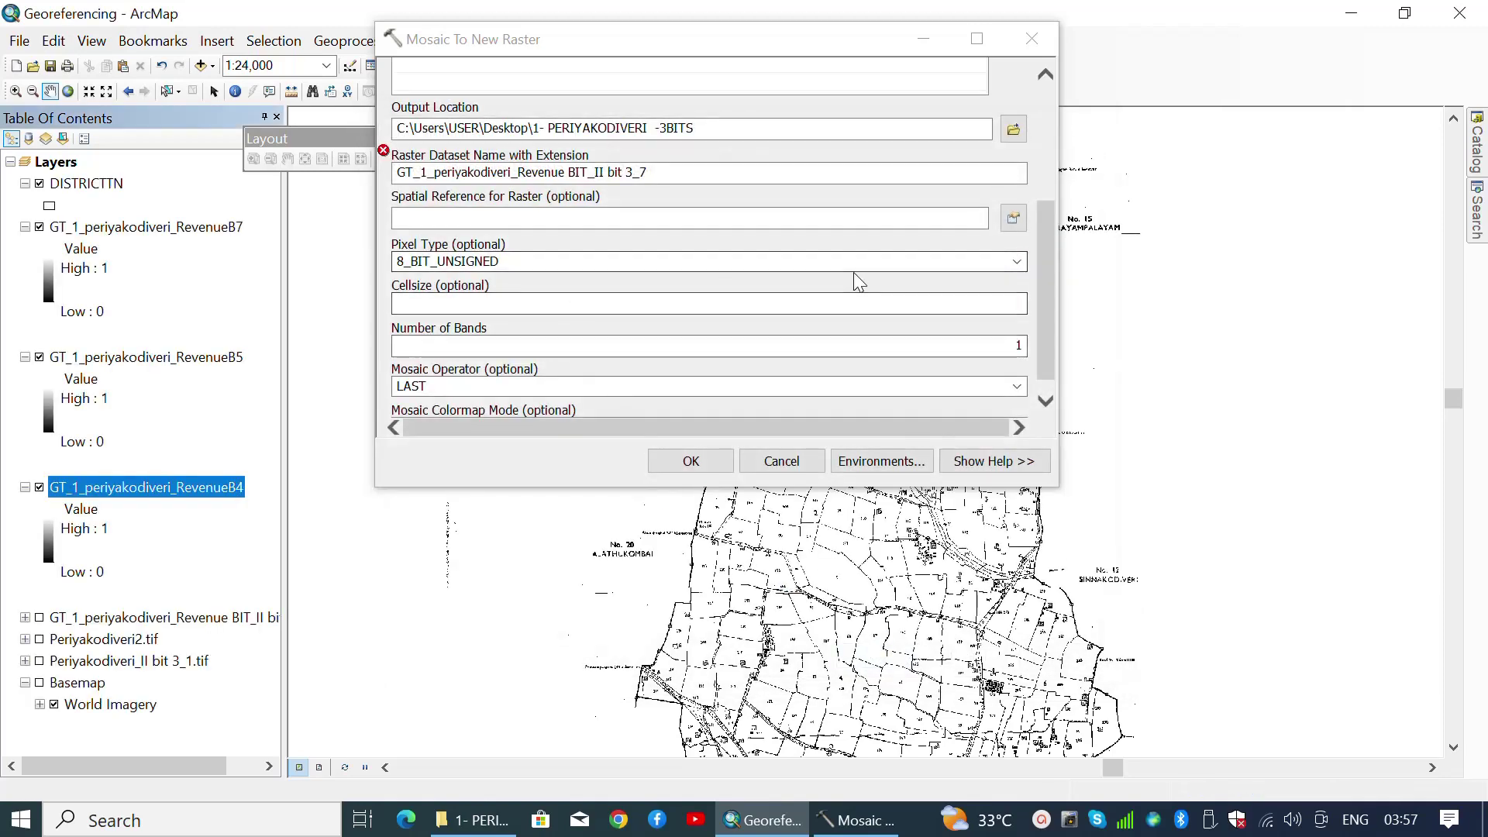
Set pixel type to 1_BIT, add .tif to the output name, and run the mosaic.
{"action": "left_click", "coordinate": [1017, 261]}
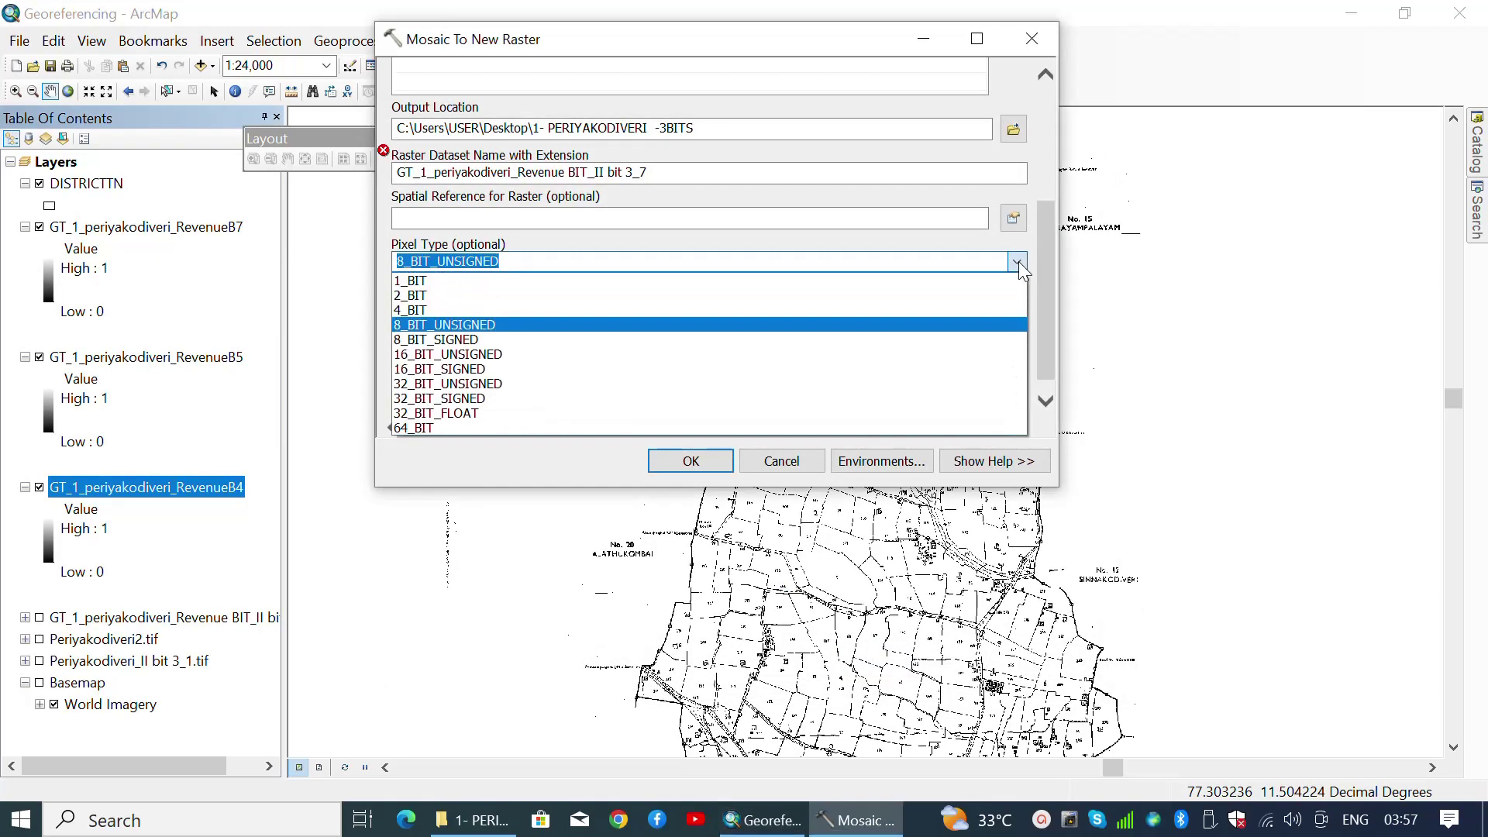
{"action": "left_click", "coordinate": [850, 282]}
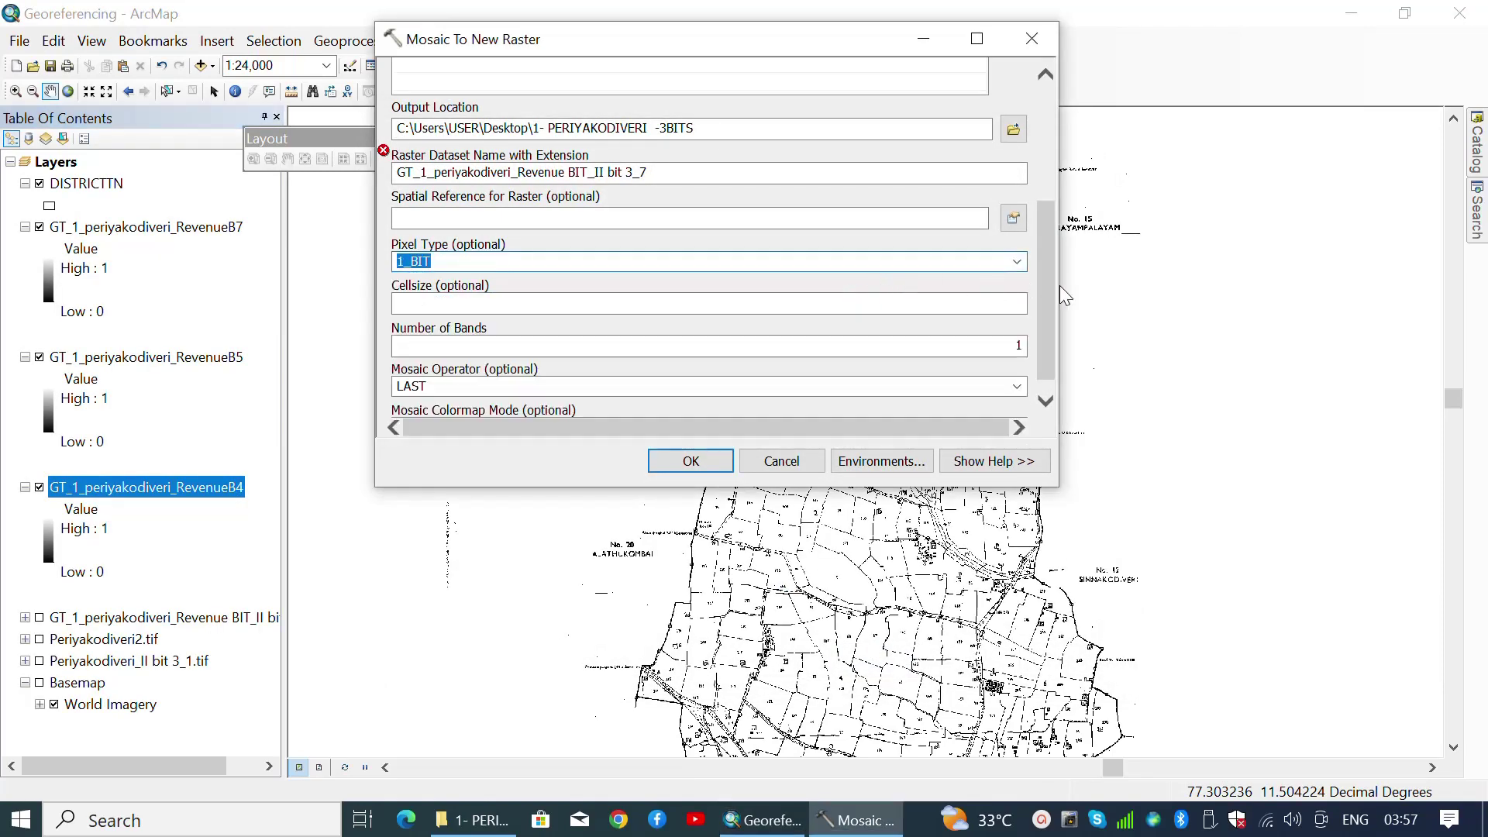
{"action": "left_click_drag", "start_coordinate": [1054, 290], "coordinate": [1052, 360]}
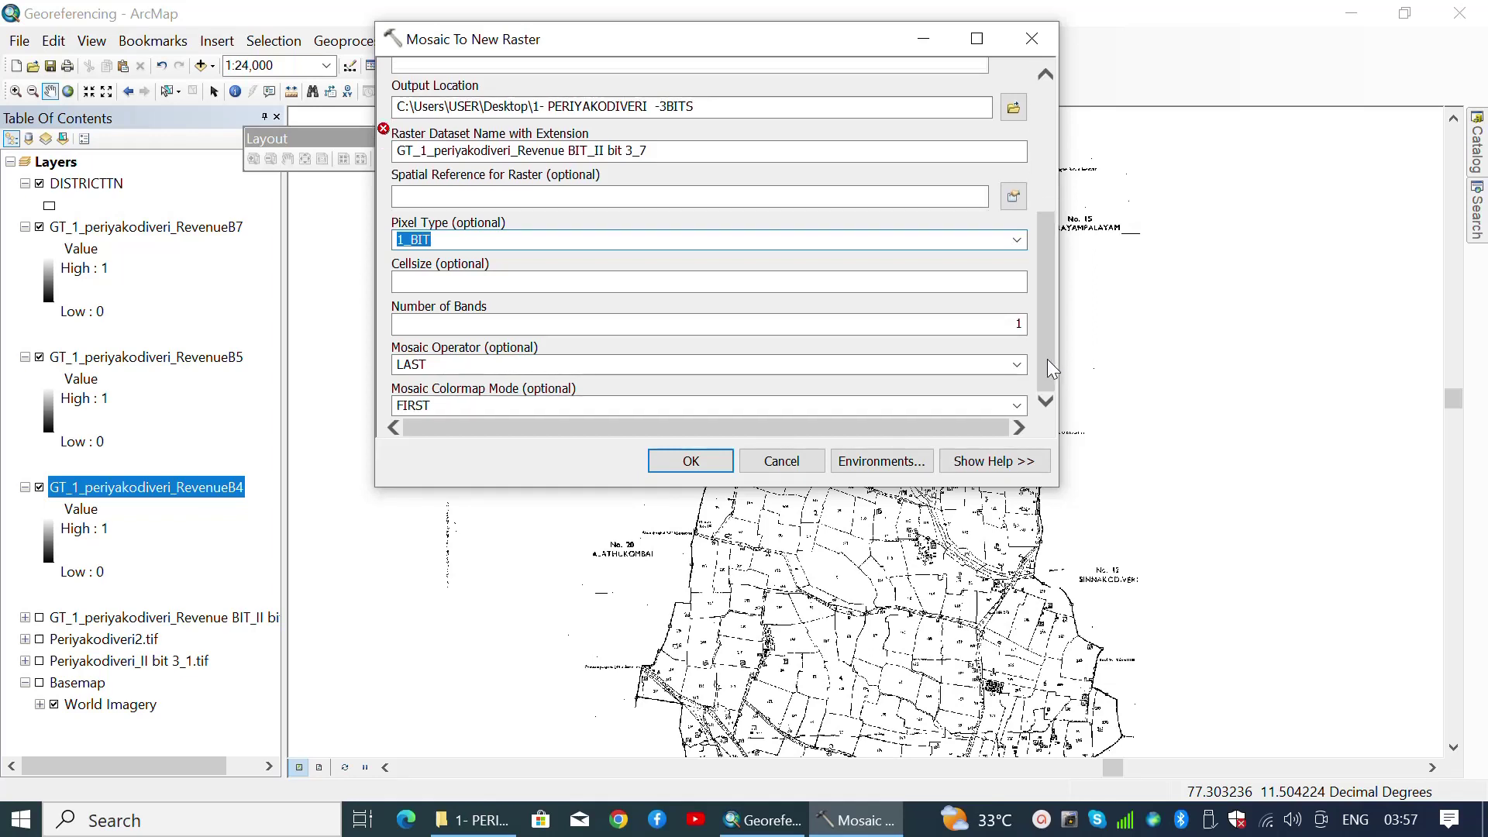
{"action": "left_click", "coordinate": [747, 154]}
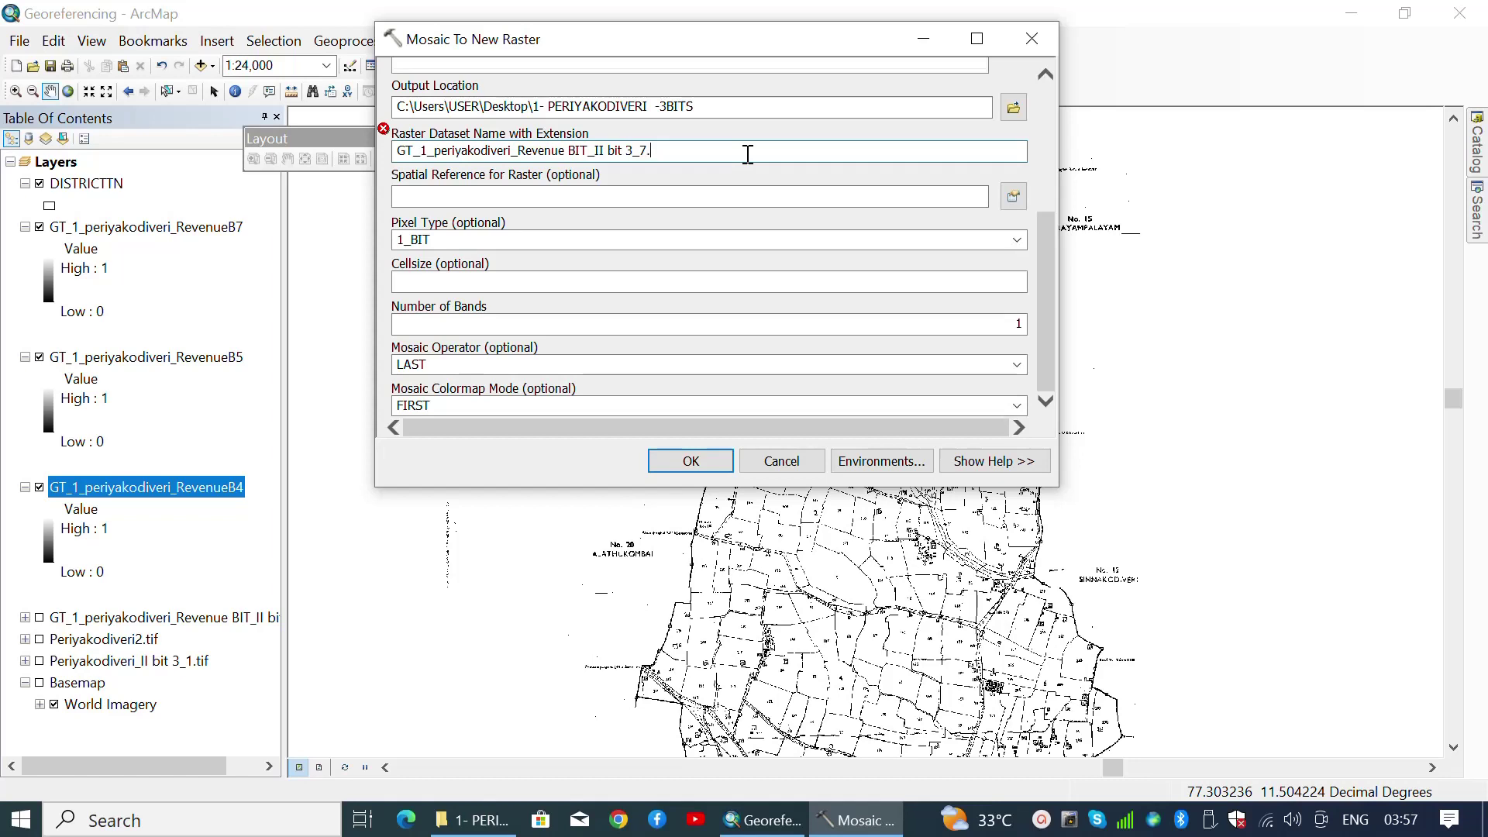
{"action": "left_click", "coordinate": [679, 199]}
{"action": "left_click_drag", "start_coordinate": [1056, 289], "coordinate": [1045, 204]}
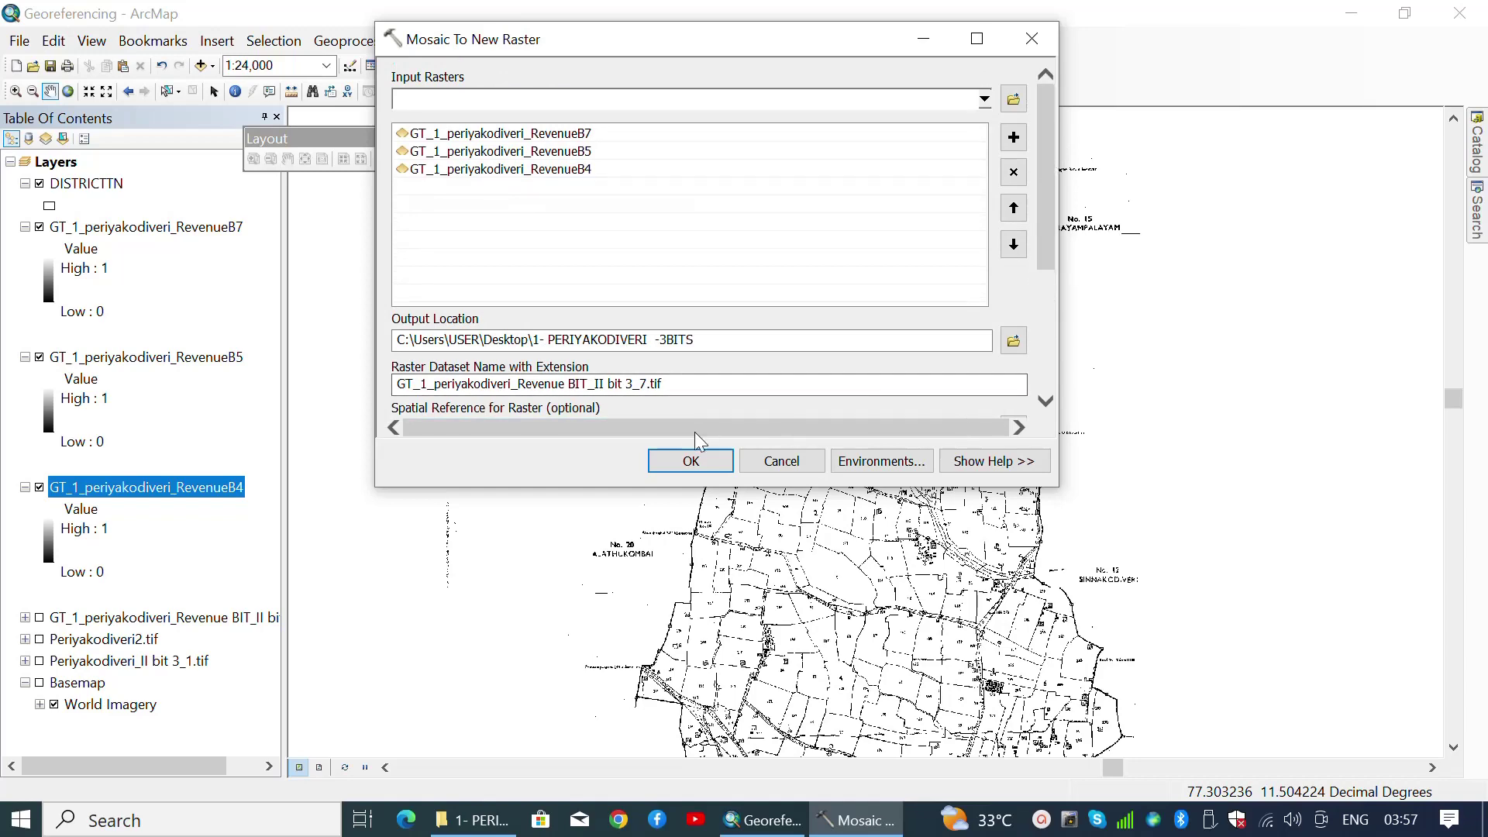
{"action": "left_click", "coordinate": [692, 460]}
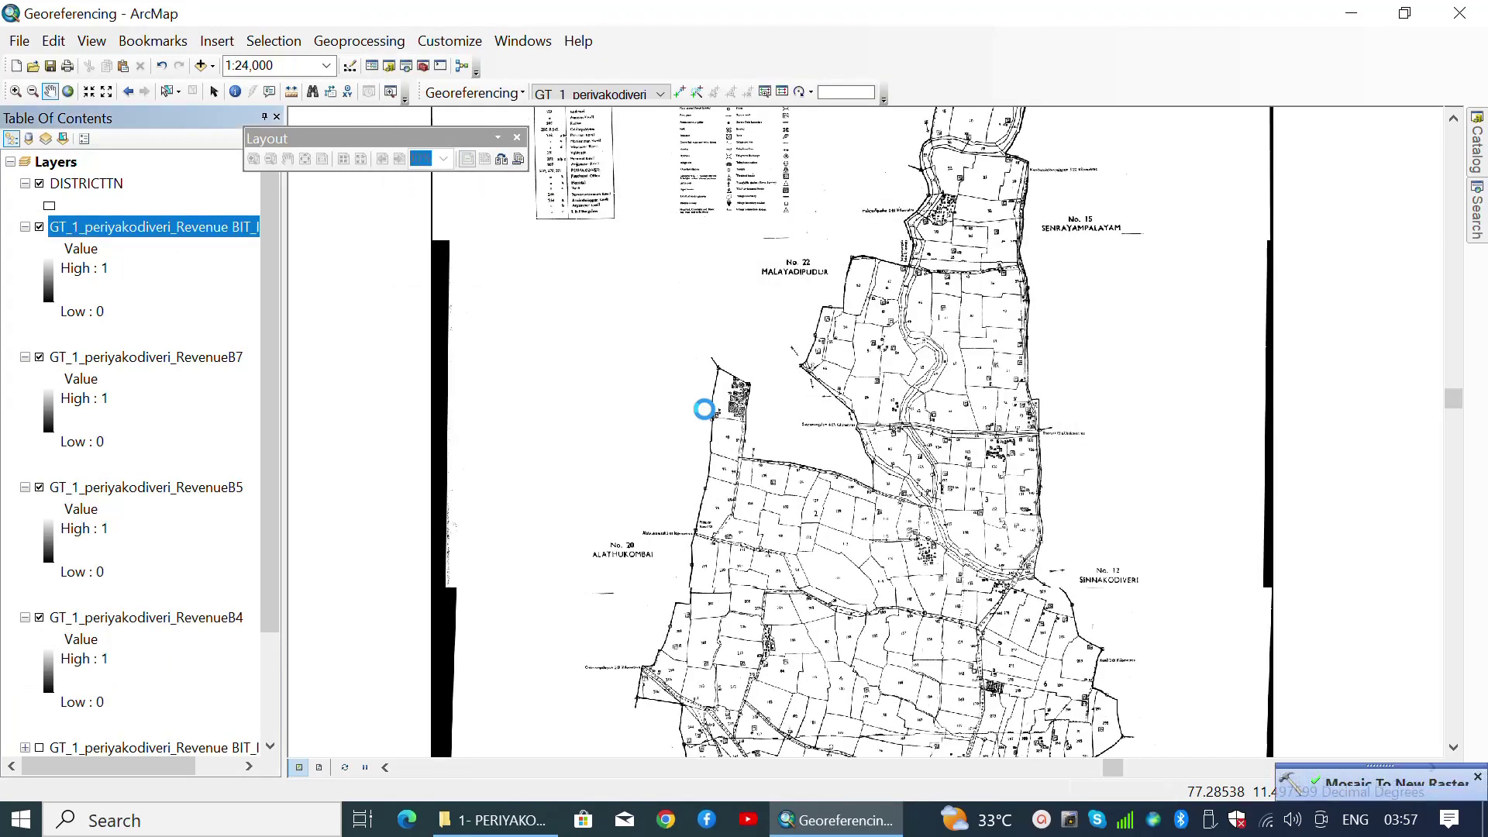
Collapse and hide the RevenueB7, B5 and B4 layers, then zoom to the full bit 3_7 mosaic layer.
{"action": "left_click", "coordinate": [25, 357]}
{"action": "left_click", "coordinate": [25, 379]}
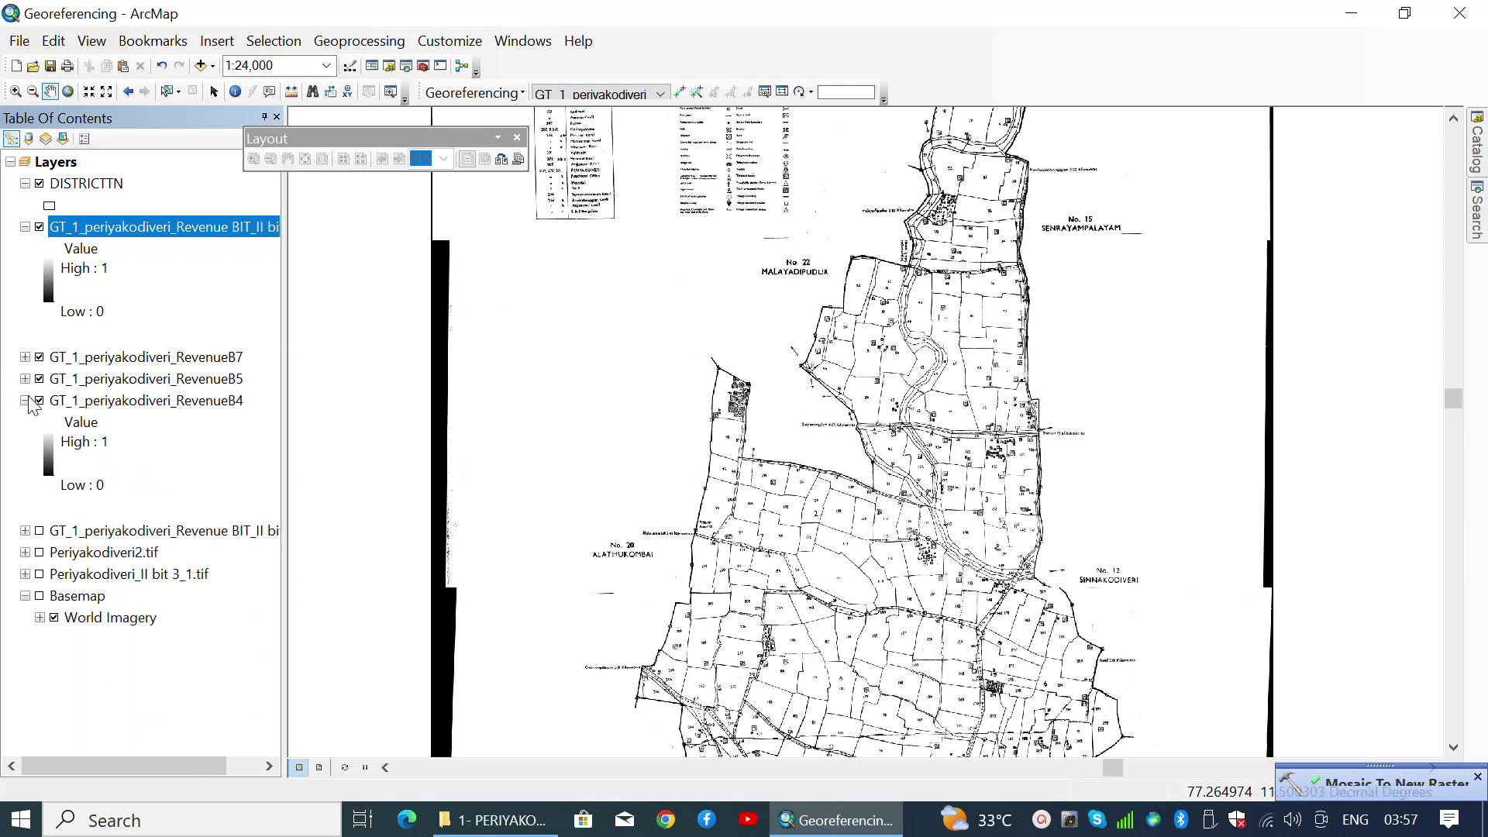
{"action": "left_click", "coordinate": [25, 400]}
{"action": "left_click", "coordinate": [39, 379]}
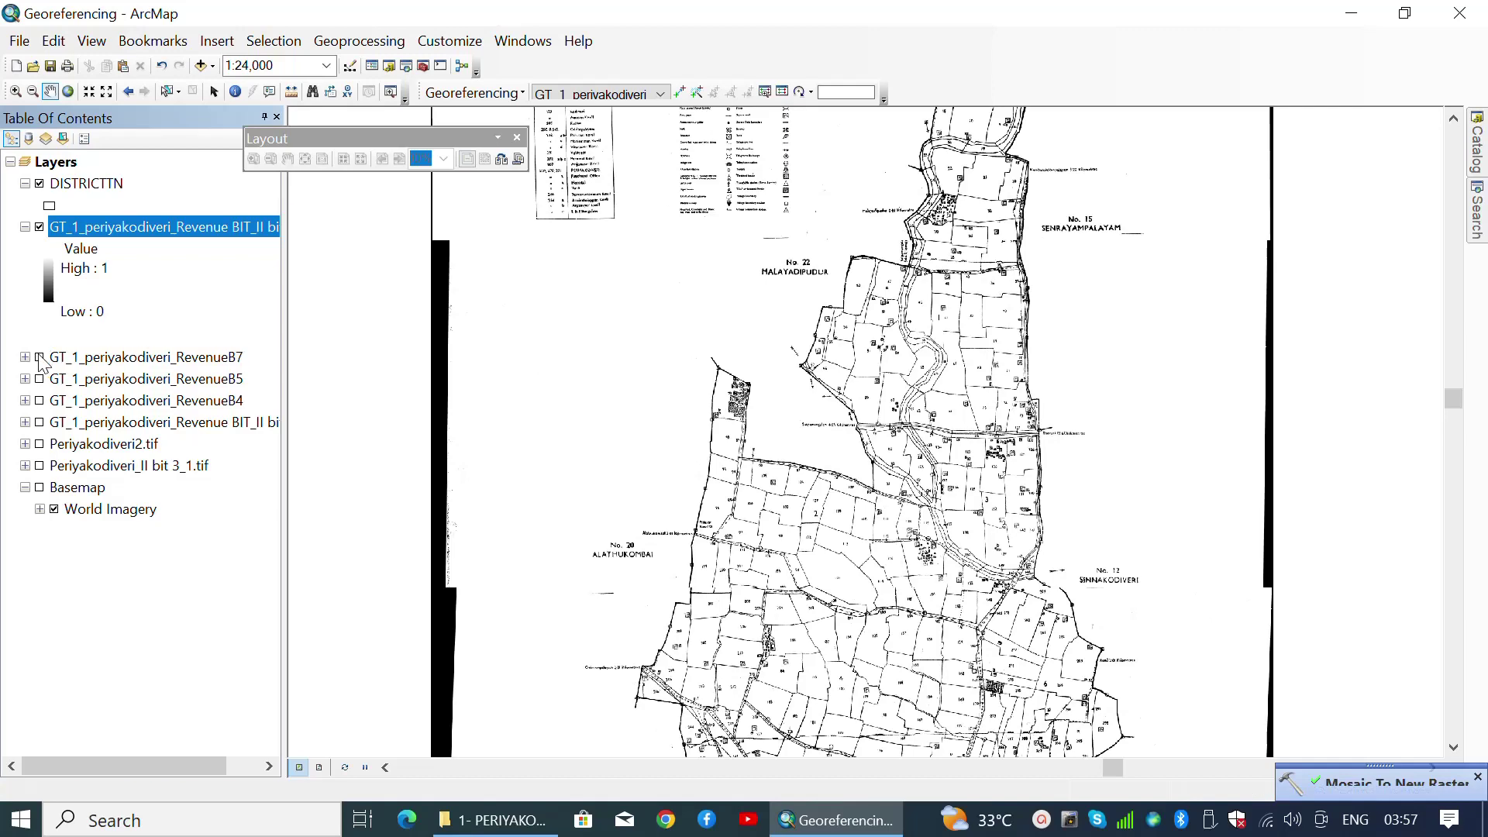
{"action": "right_click", "coordinate": [147, 229]}
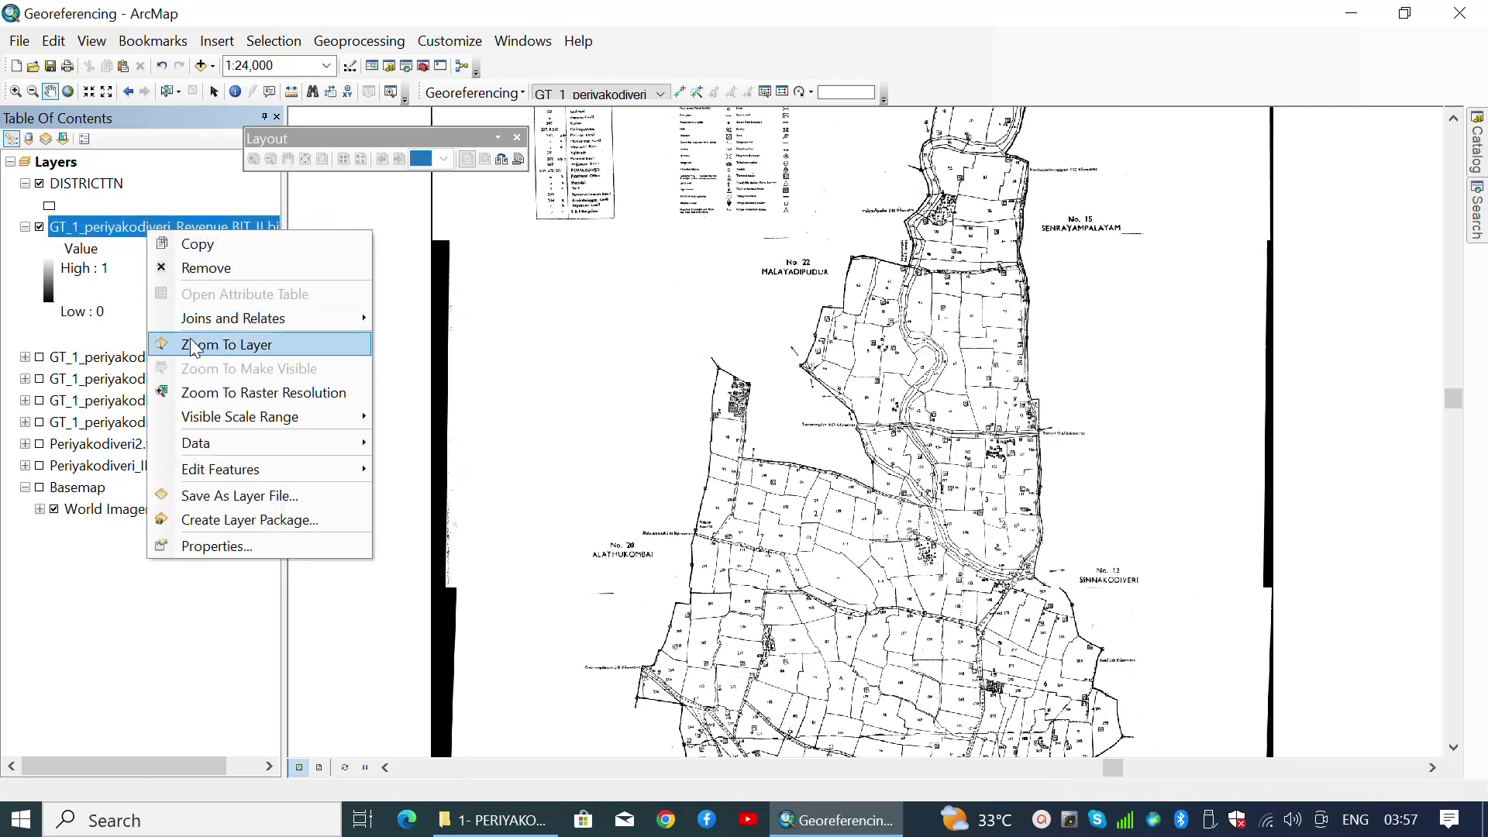
{"action": "left_click", "coordinate": [193, 341]}
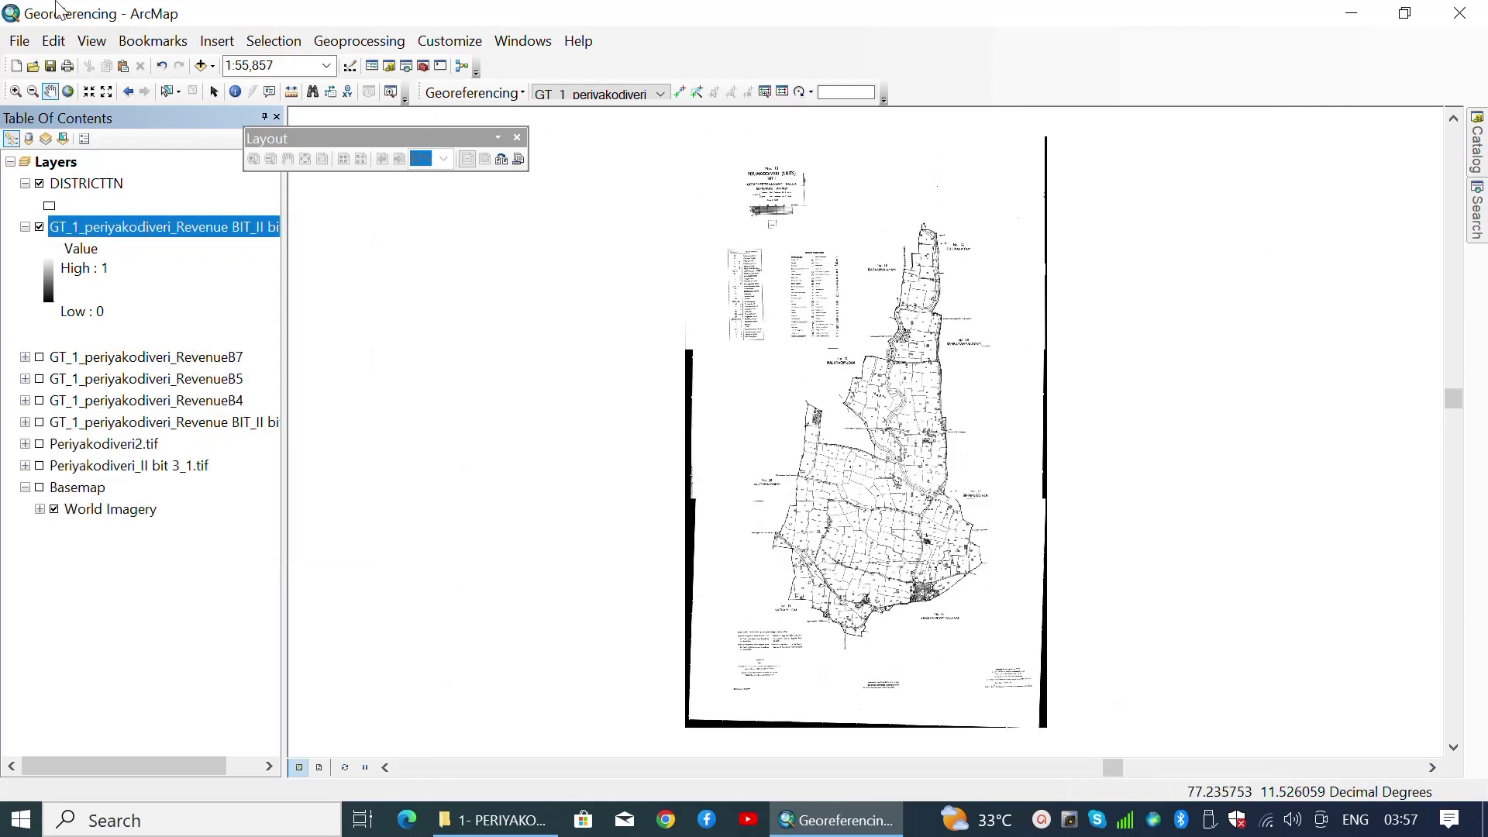
Switch to Layout View and zoom and pan the bit 3_7 mosaic to fill the map frame.
{"action": "left_click", "coordinate": [84, 44]}
{"action": "left_click", "coordinate": [124, 90]}
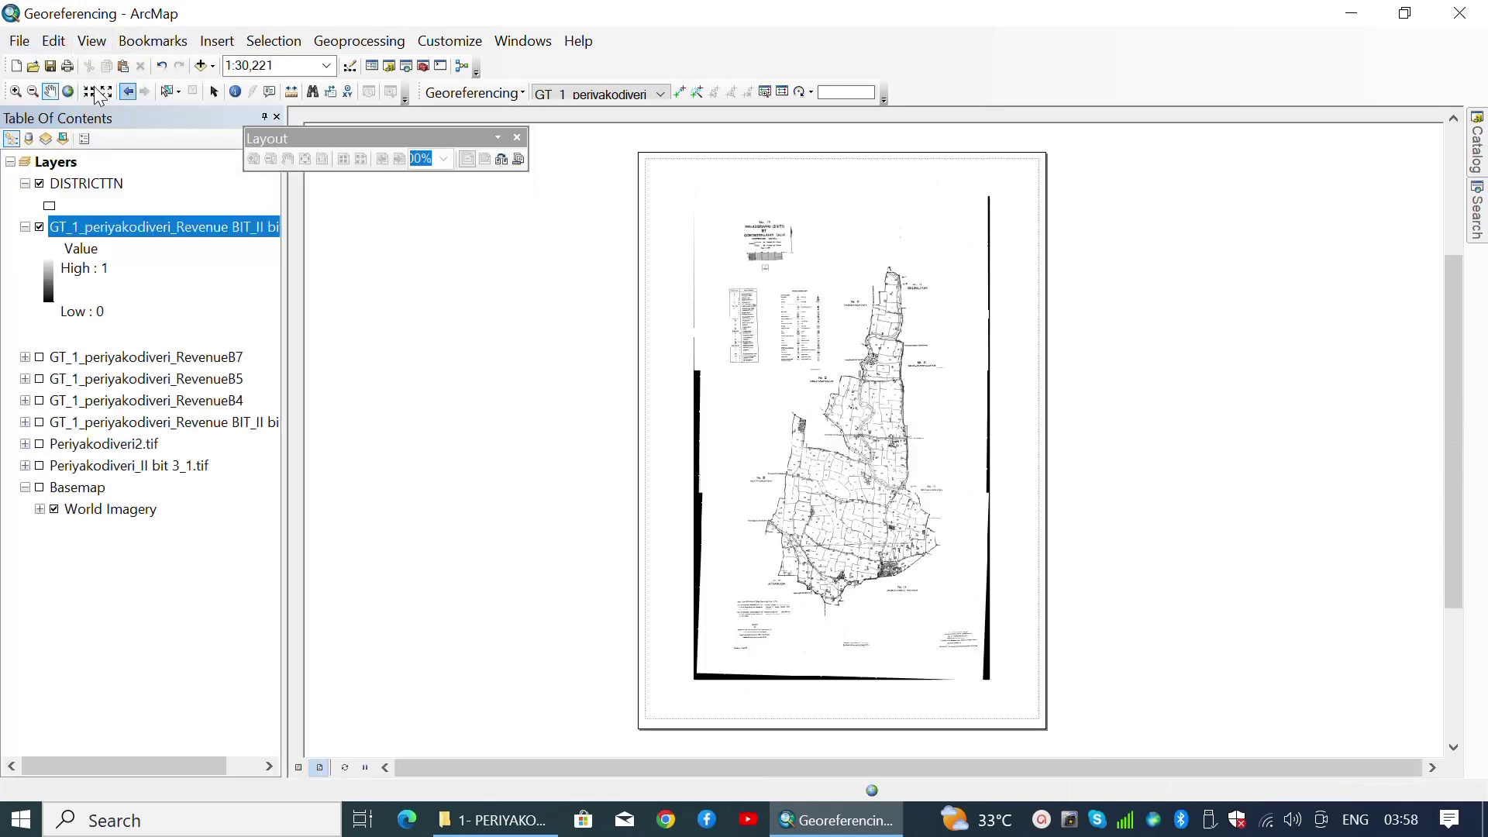
{"action": "left_click", "coordinate": [15, 93]}
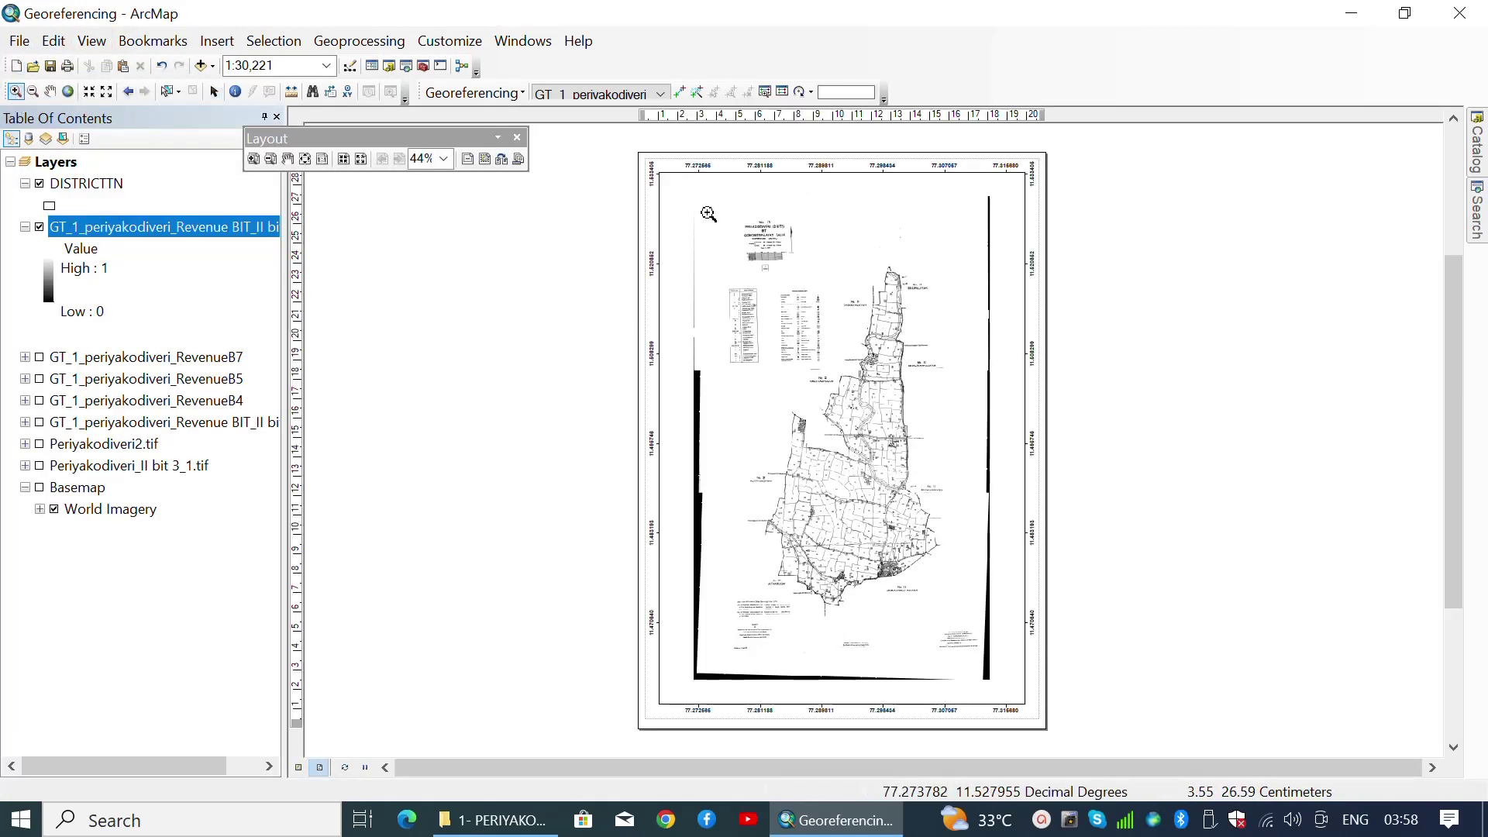
{"action": "left_click_drag", "start_coordinate": [706, 213], "coordinate": [970, 669]}
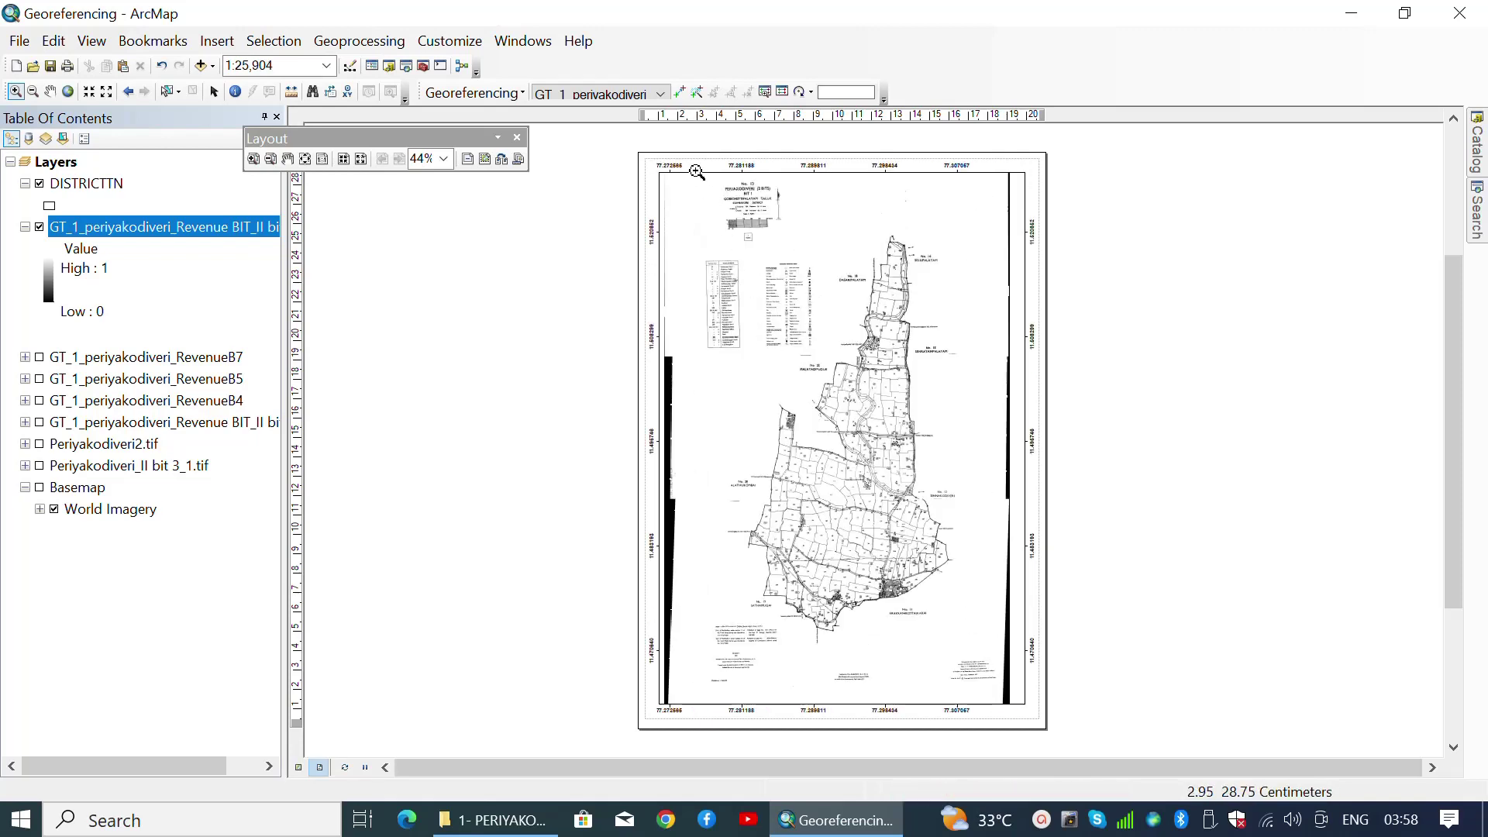
{"action": "left_click_drag", "start_coordinate": [681, 183], "coordinate": [1001, 689]}
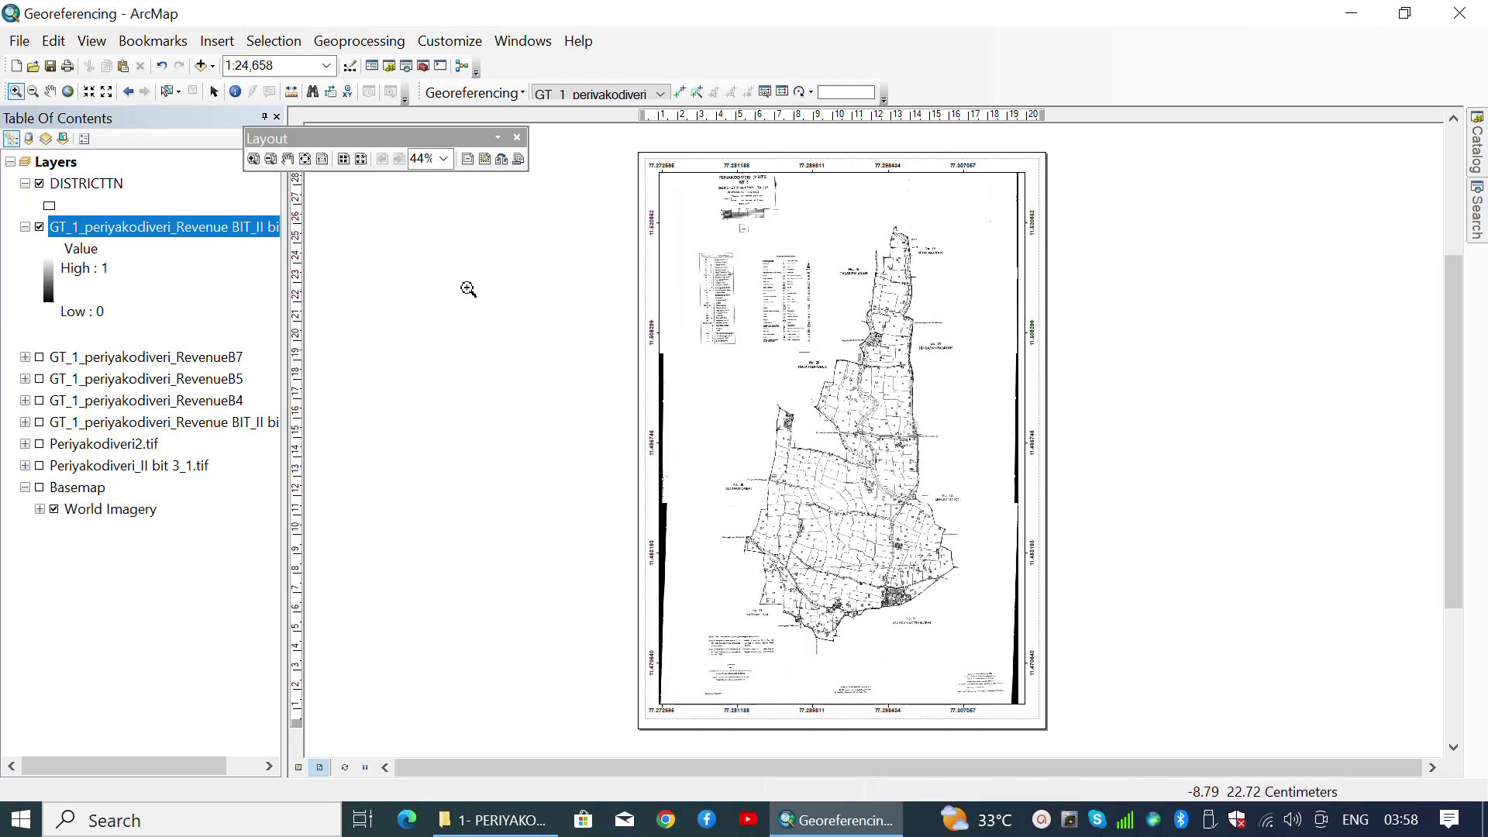
{"action": "left_click", "coordinate": [49, 92]}
{"action": "left_click_drag", "start_coordinate": [934, 362], "coordinate": [927, 380]}
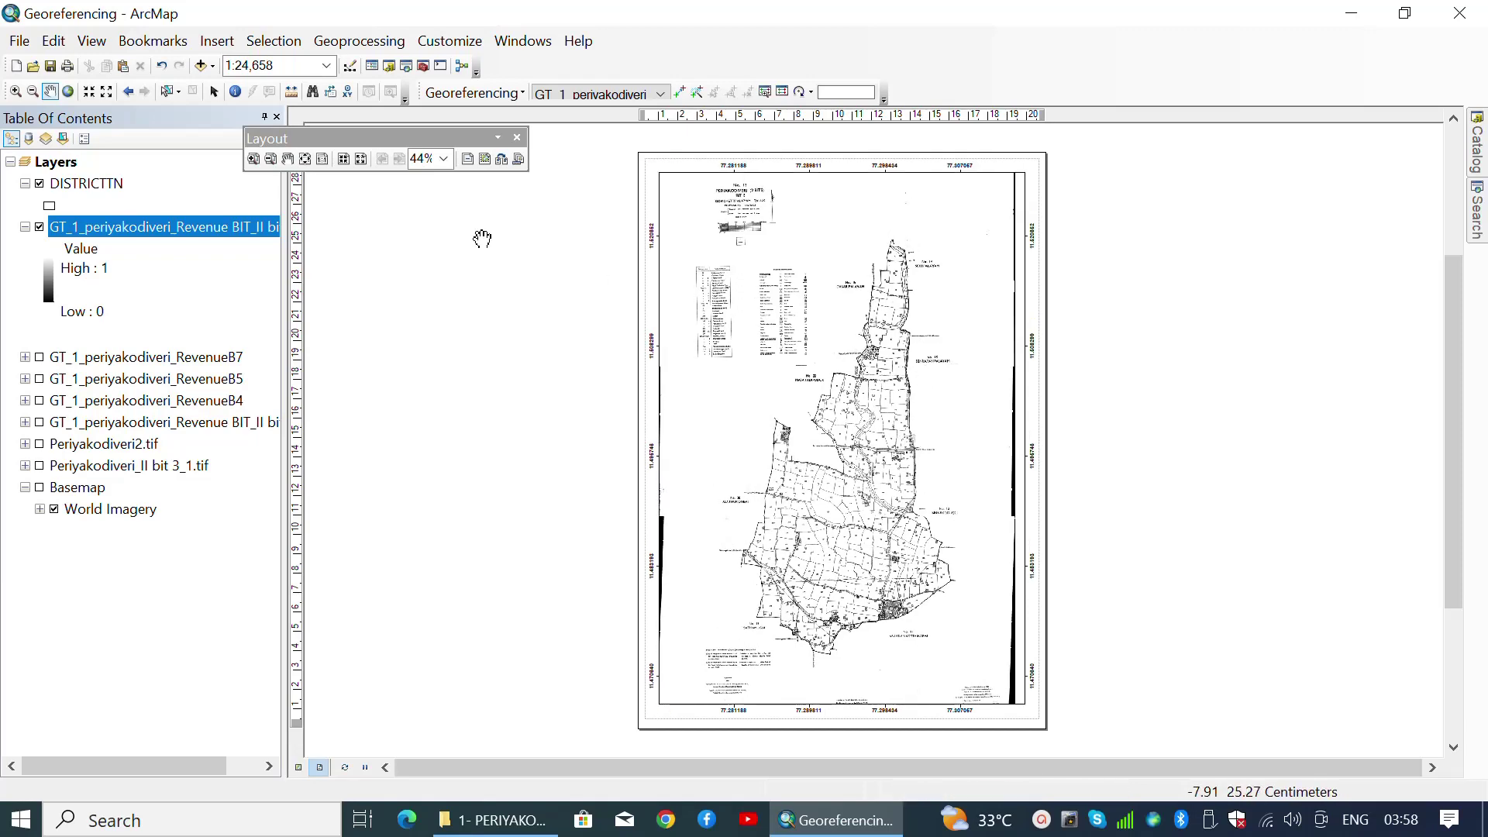
Export the layout as Periyakodiveri.jpg at 300 dpi, replacing the existing file.
{"action": "left_click", "coordinate": [10, 42]}
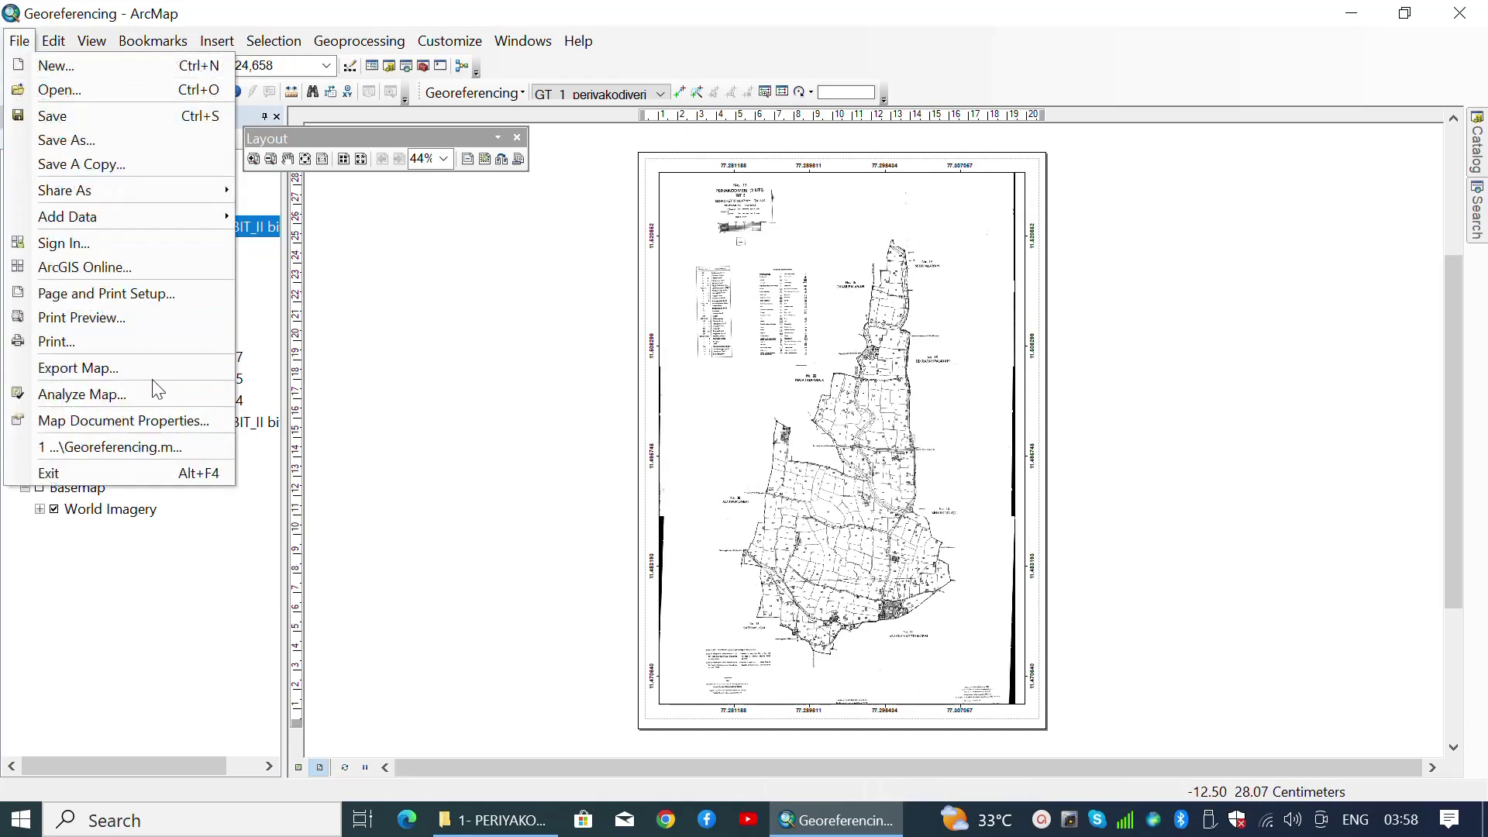
{"action": "left_click", "coordinate": [147, 366]}
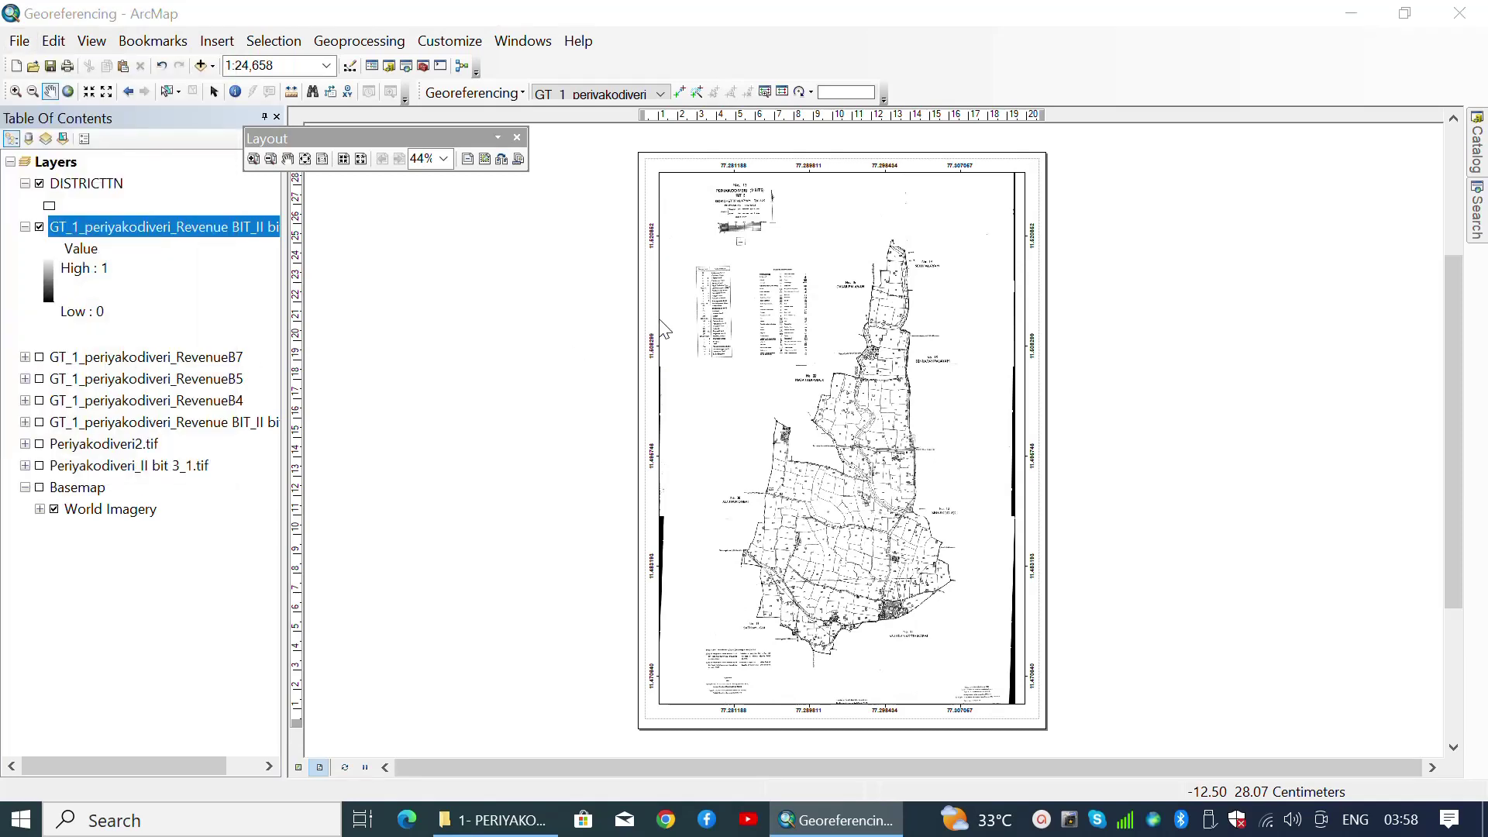
{"action": "left_click", "coordinate": [592, 184]}
{"action": "double_click", "coordinate": [628, 569]}
{"action": "type", "text": "300"}
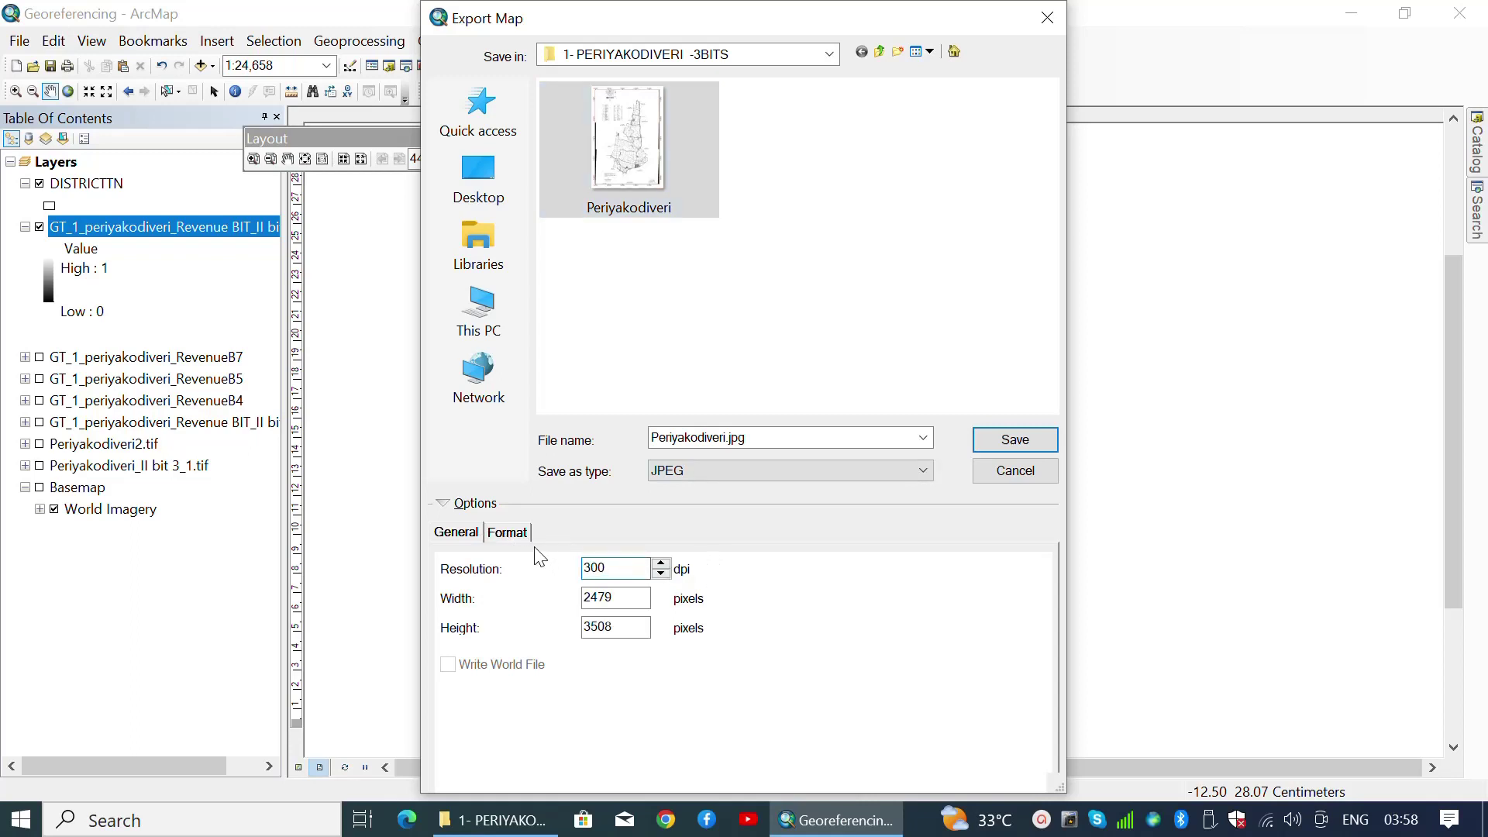
{"action": "left_click", "coordinate": [996, 444]}
{"action": "left_click", "coordinate": [789, 426]}
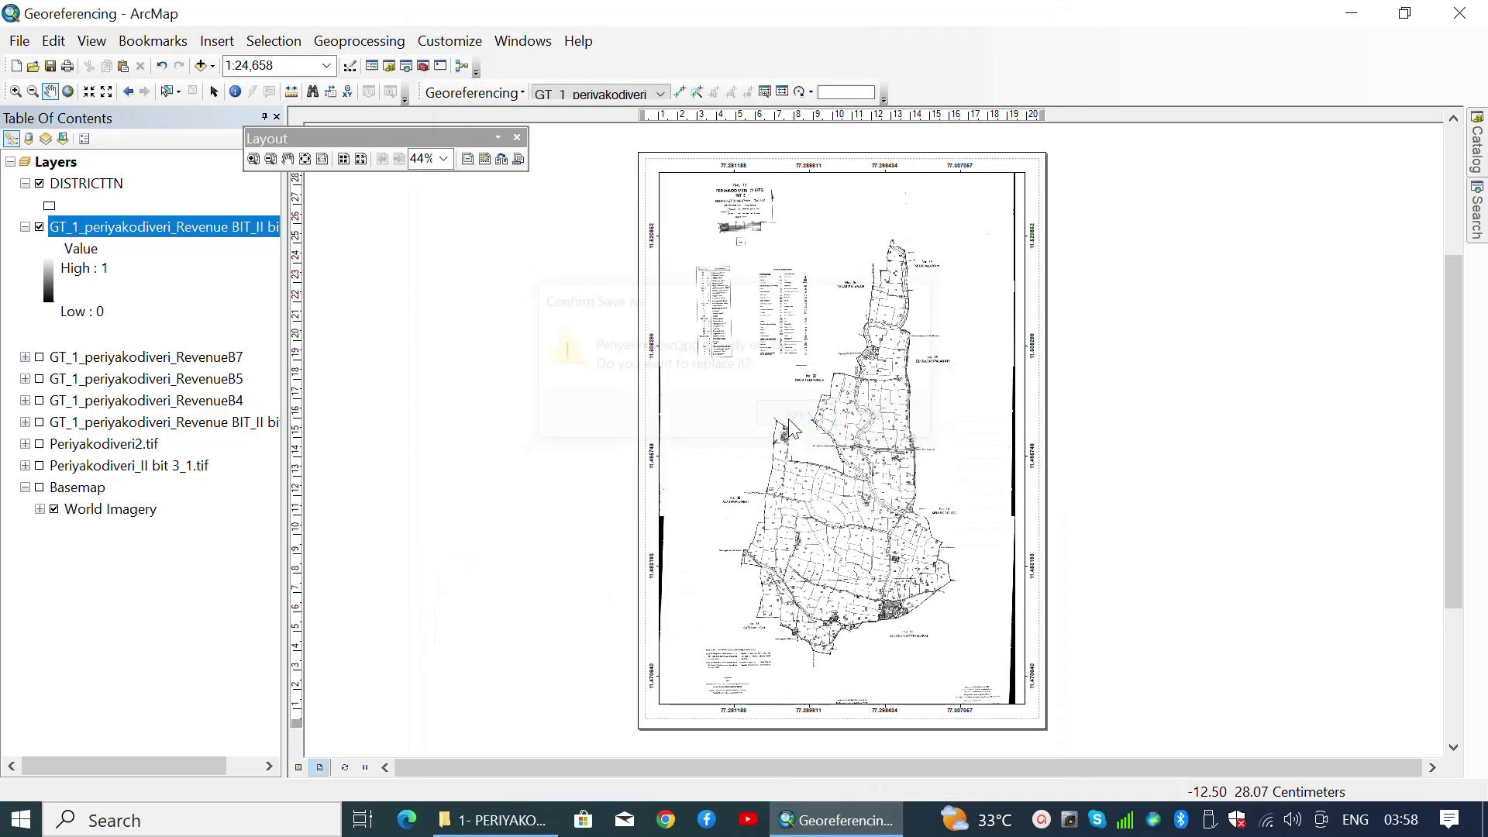
Open the exported Periyakodiveri.jpg in Photos and zoom into the gridded map.
{"action": "left_click", "coordinate": [541, 797]}
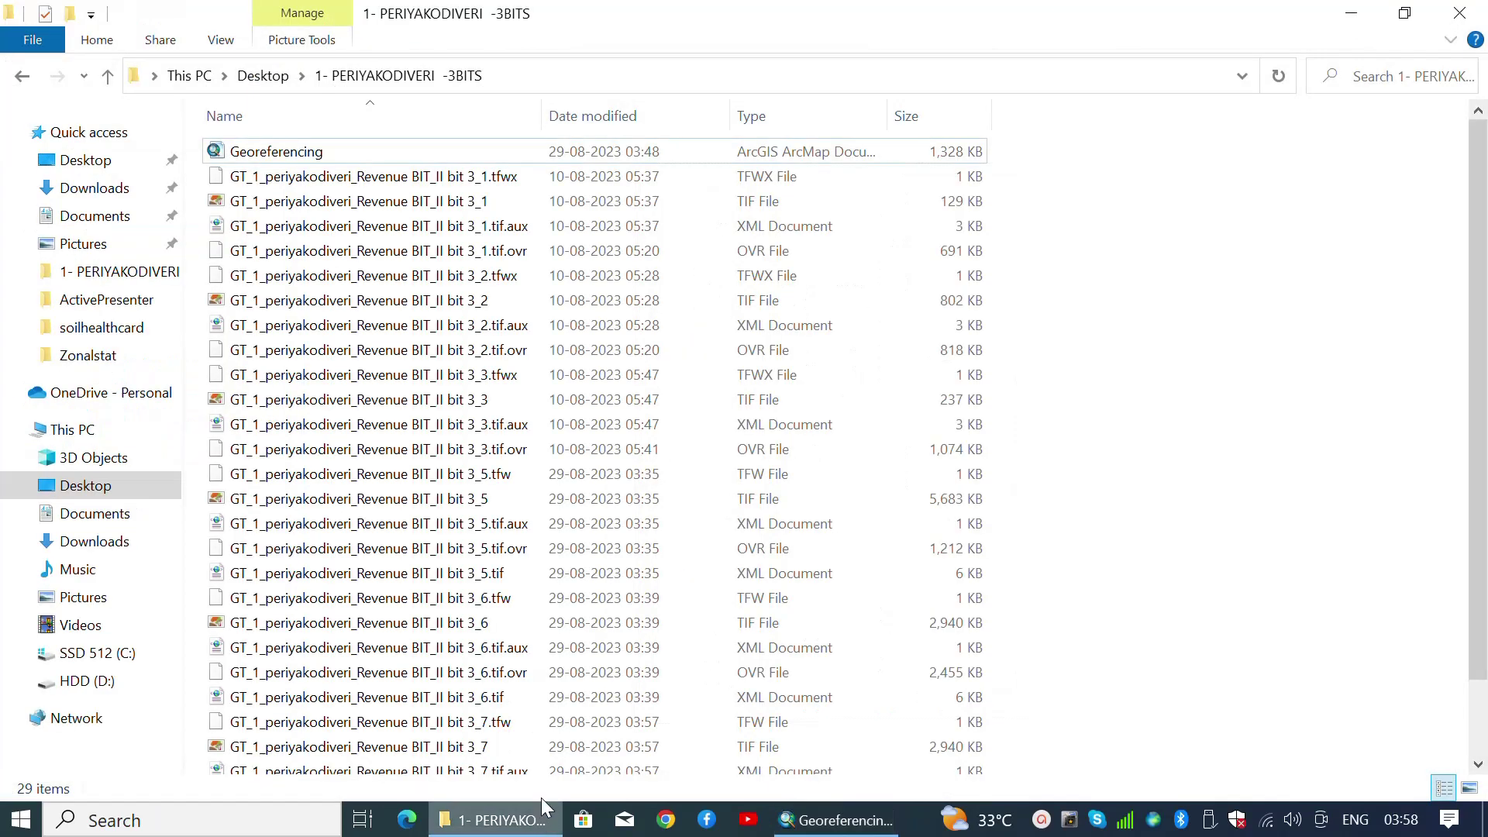
{"action": "left_click", "coordinate": [450, 762]}
{"action": "key", "text": "Return"}
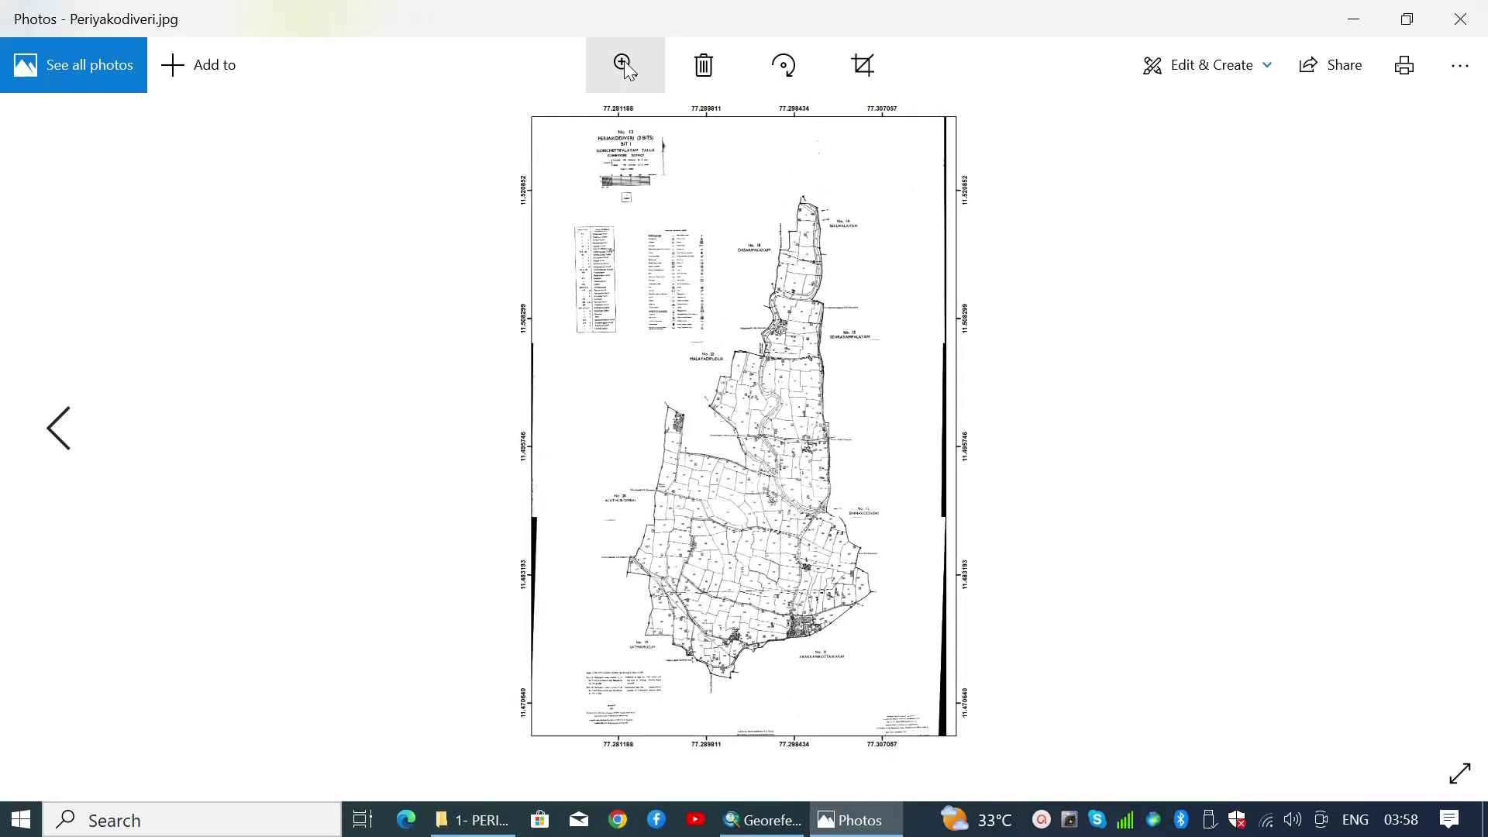
{"action": "left_click", "coordinate": [625, 60]}
{"action": "left_click_drag", "start_coordinate": [527, 124], "coordinate": [601, 124]}
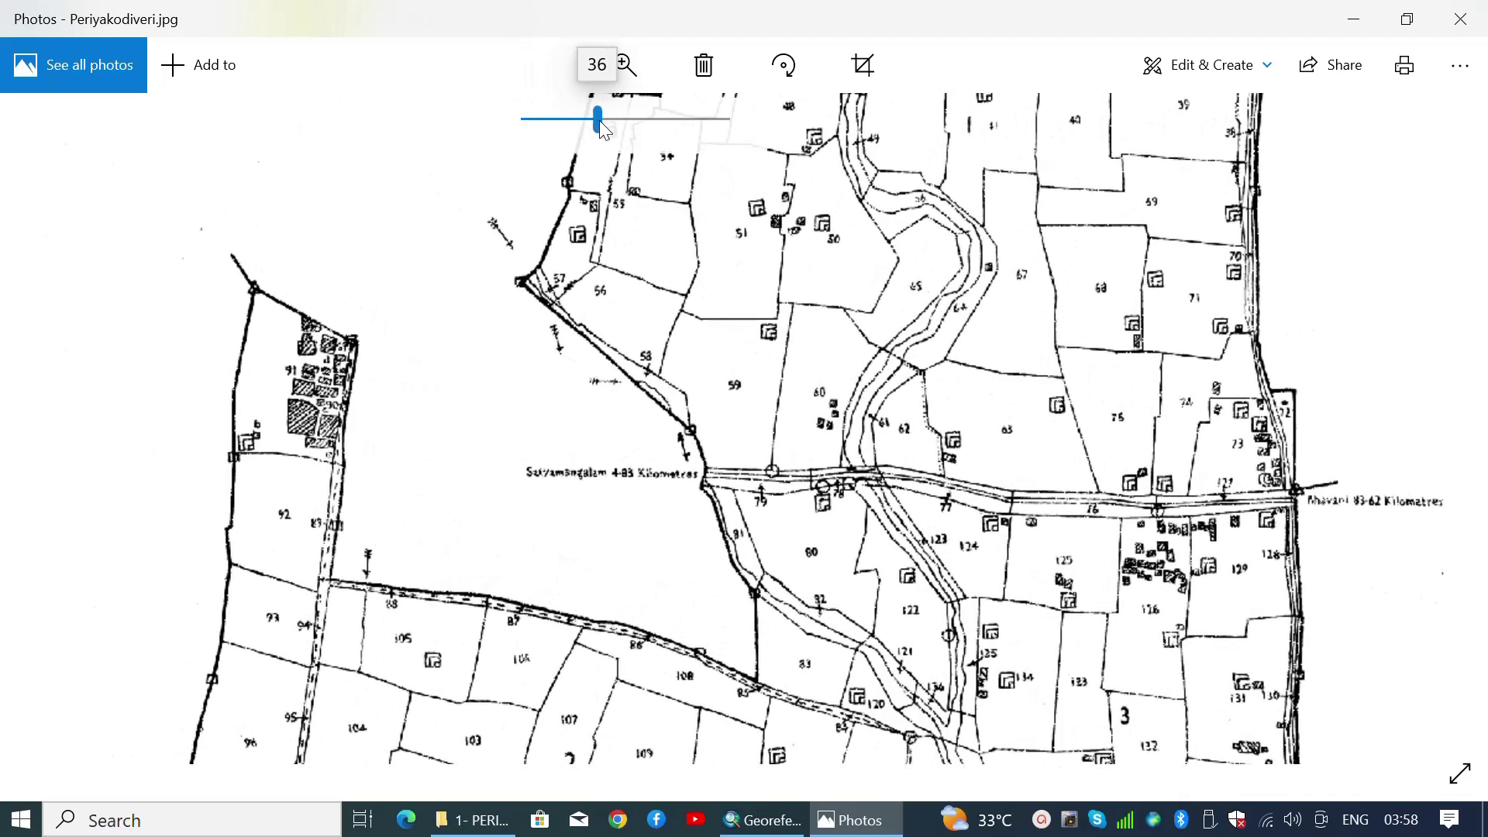